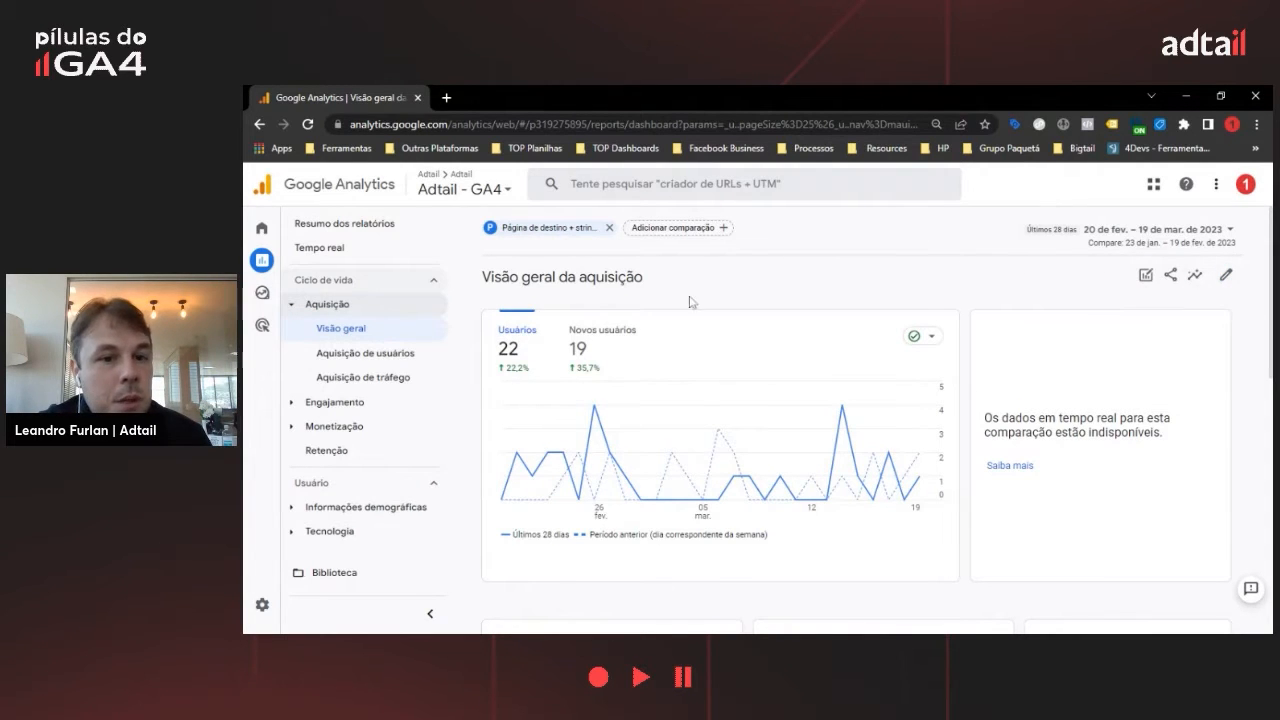
Look over the Visão geral da aquisição report and open it for customization
scroll(1000, 385, down, 3)
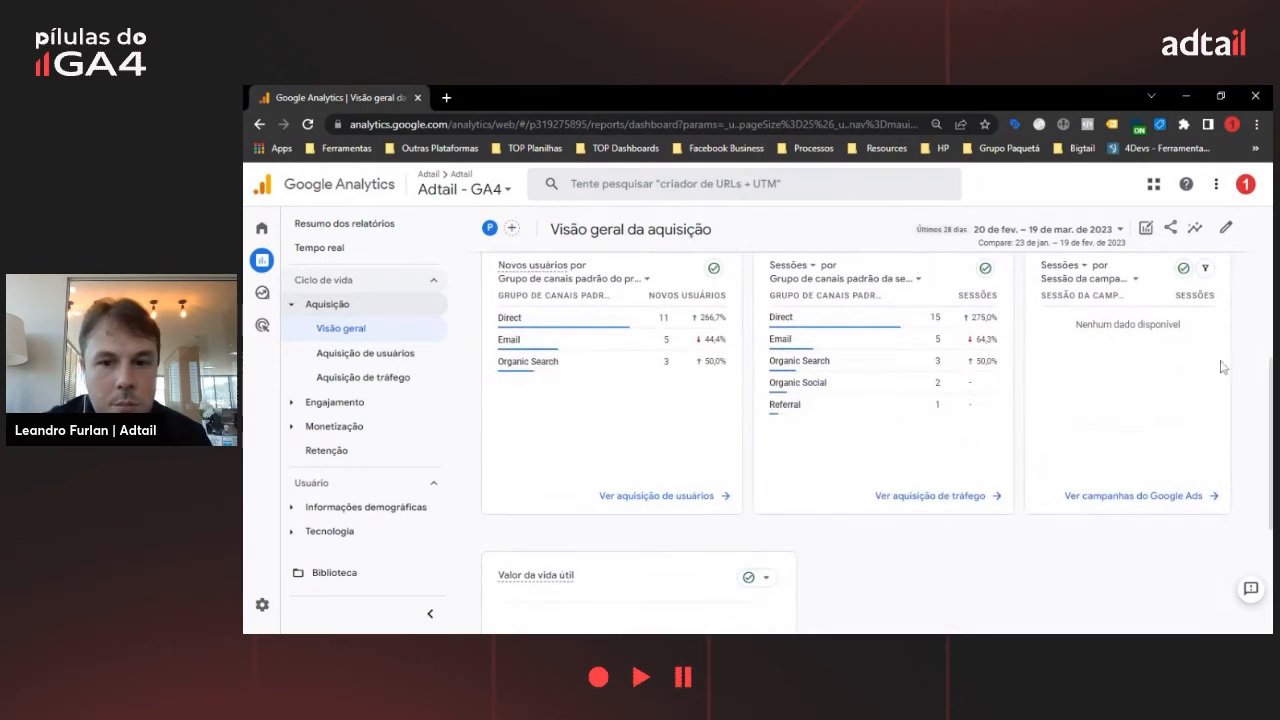
scroll(1247, 338, up, 3)
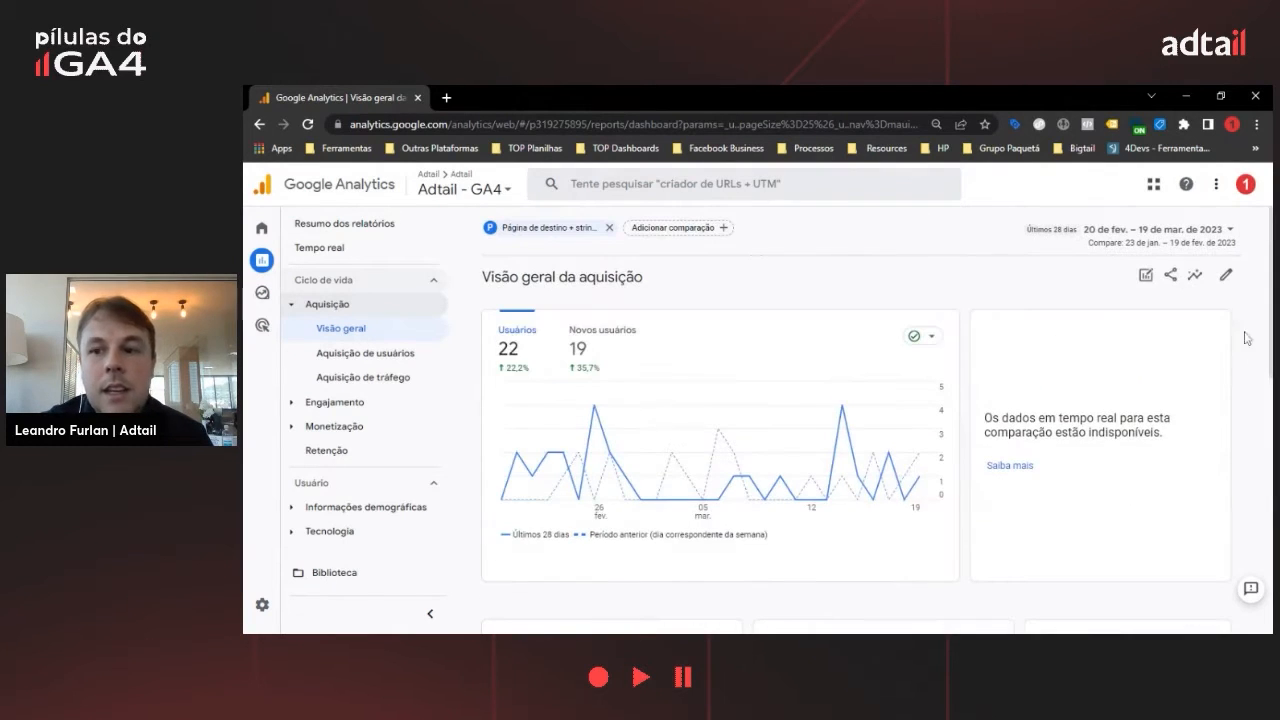
click(1226, 277)
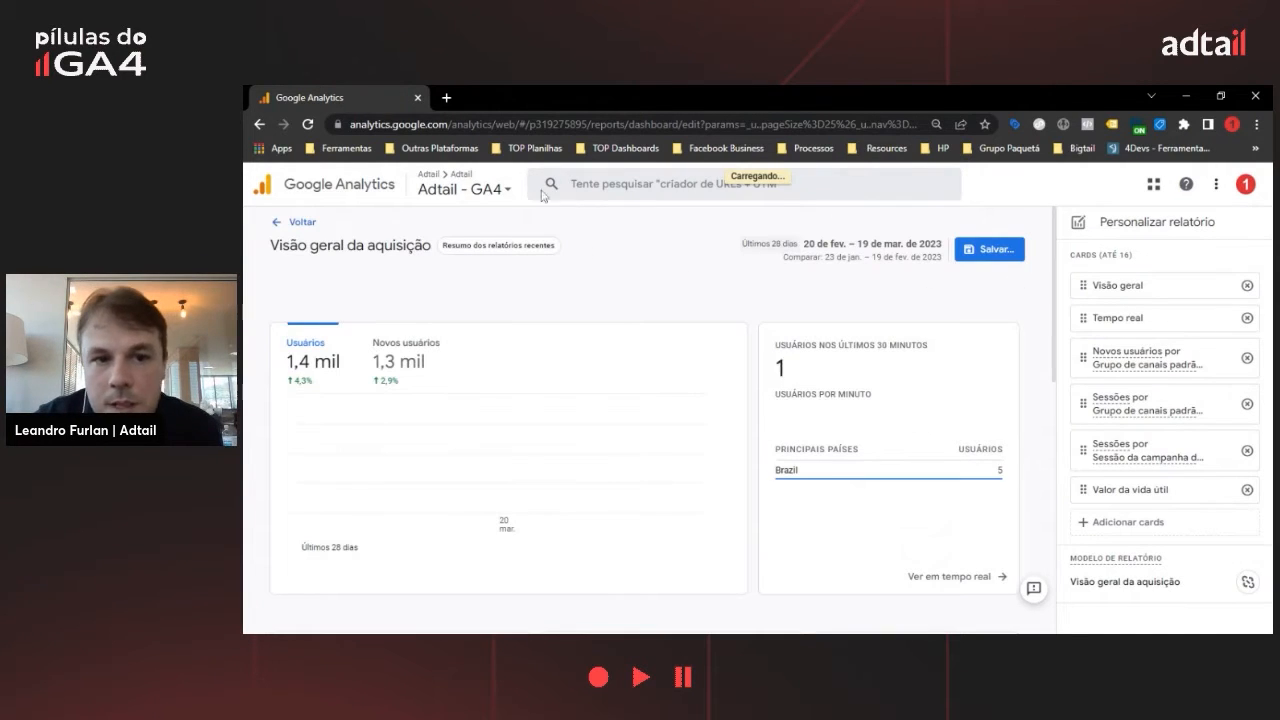
click(295, 223)
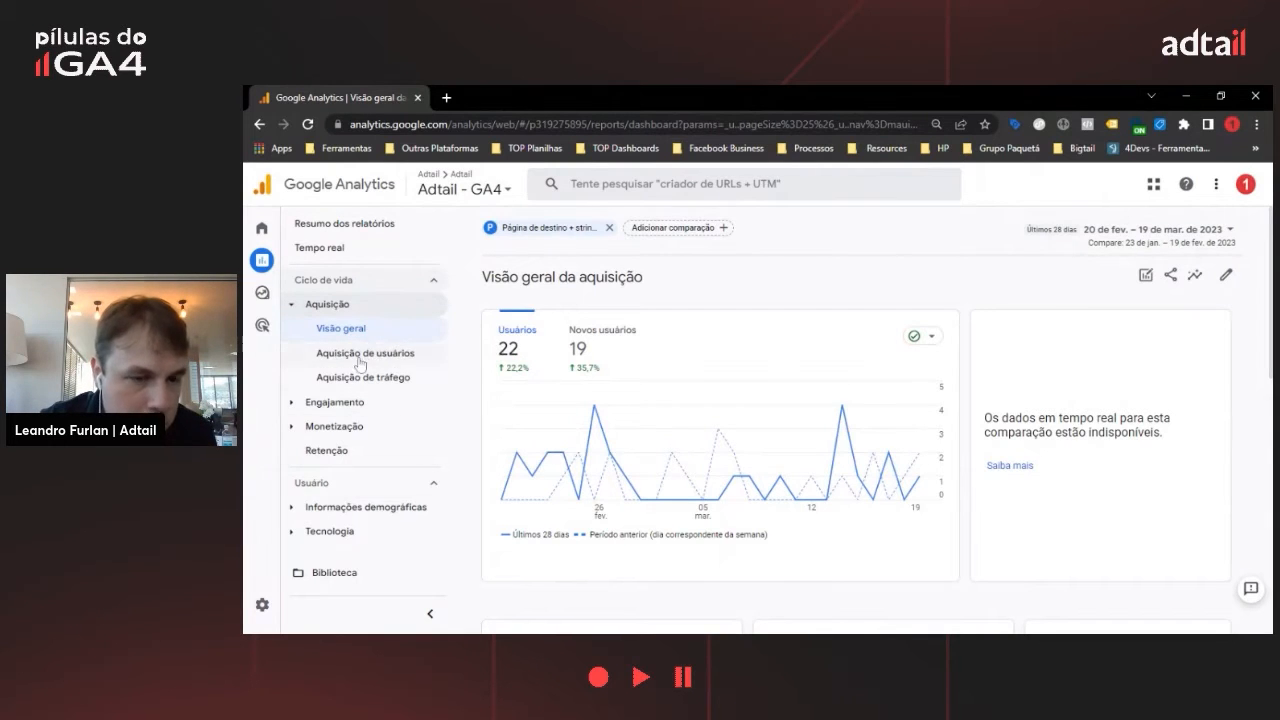
click(1227, 278)
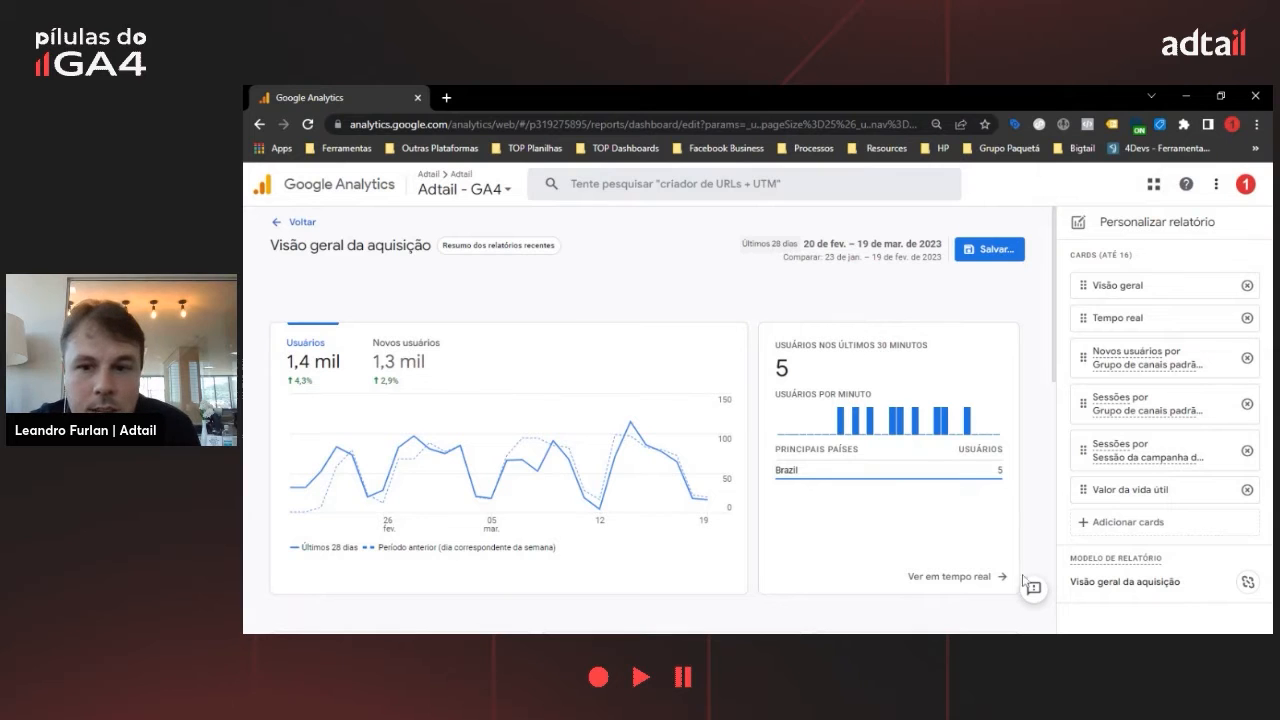
Remove the Valor da vida útil and Sessões por Sessão da campanha cards from the acquisition overview report
scroll(766, 437, down, 3)
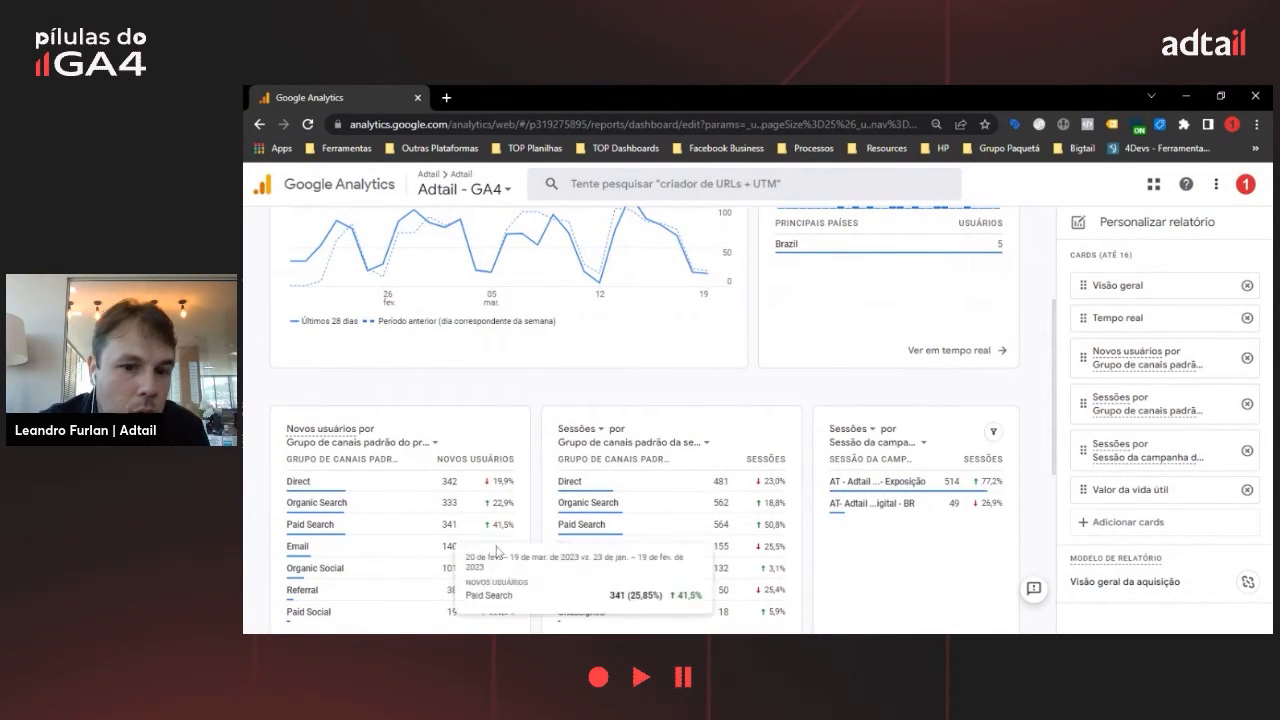
scroll(786, 514, up, 2)
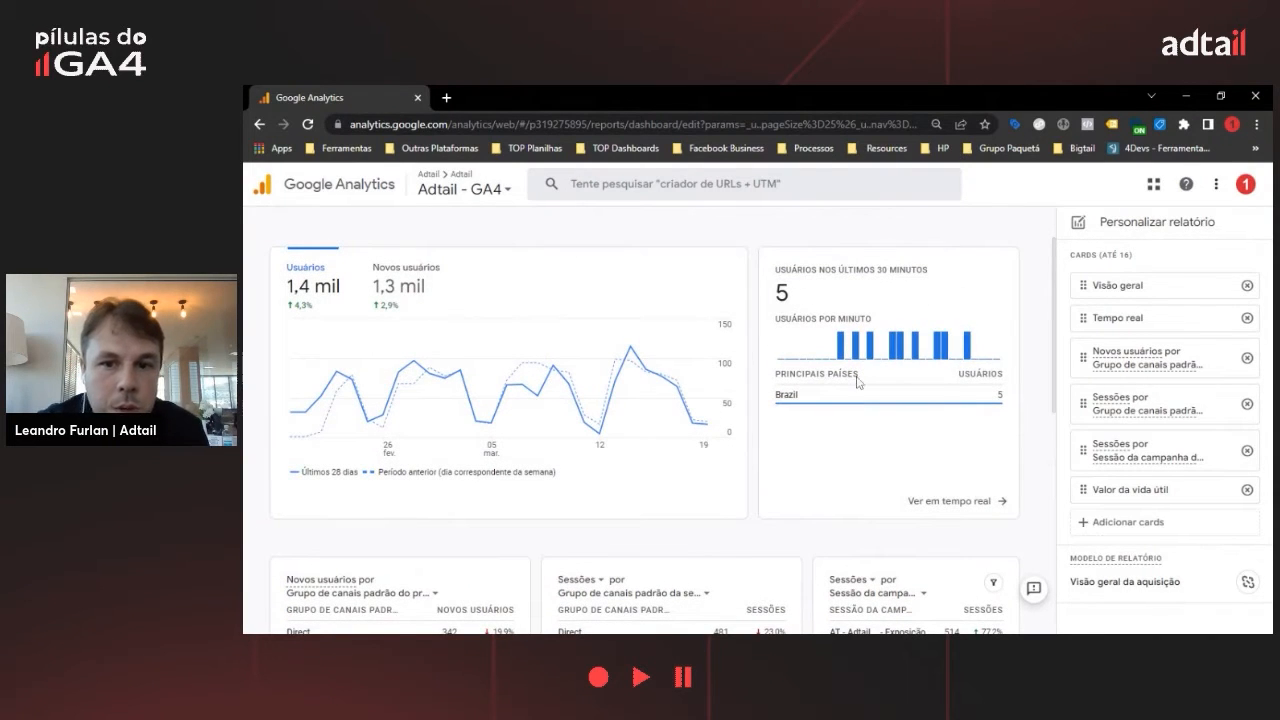
scroll(899, 460, down, 3)
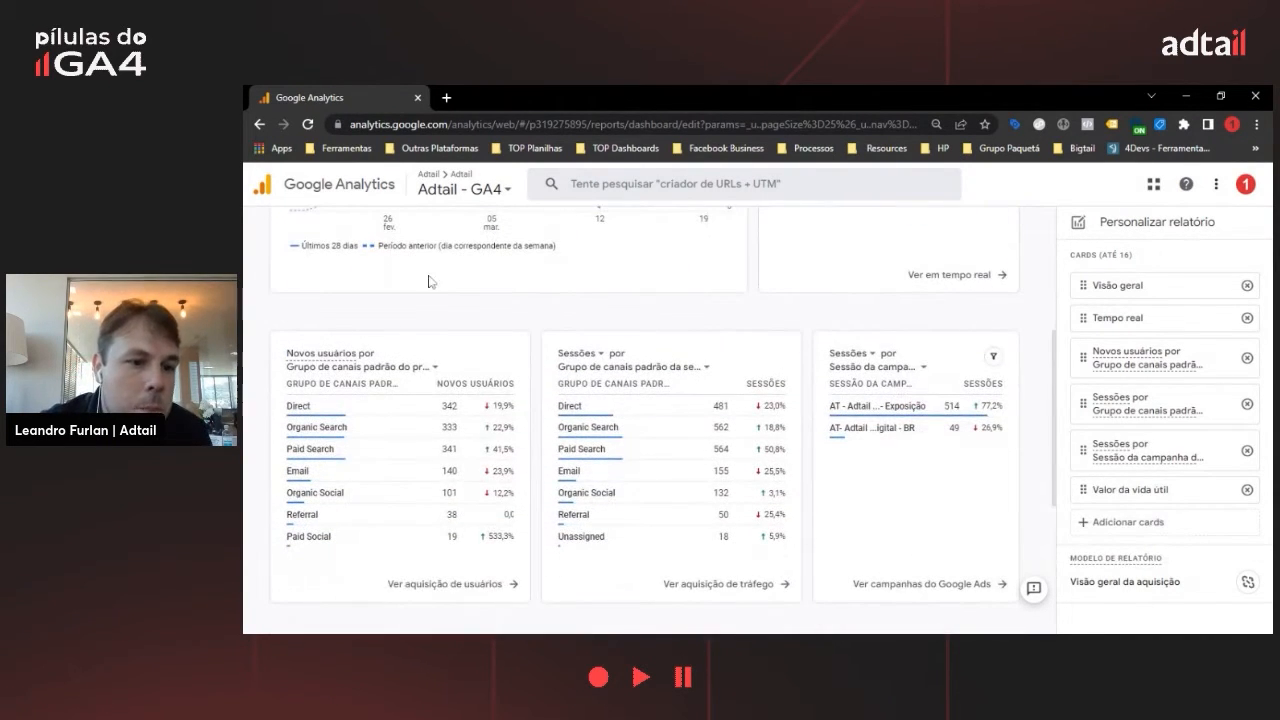
mouse_move(588, 420)
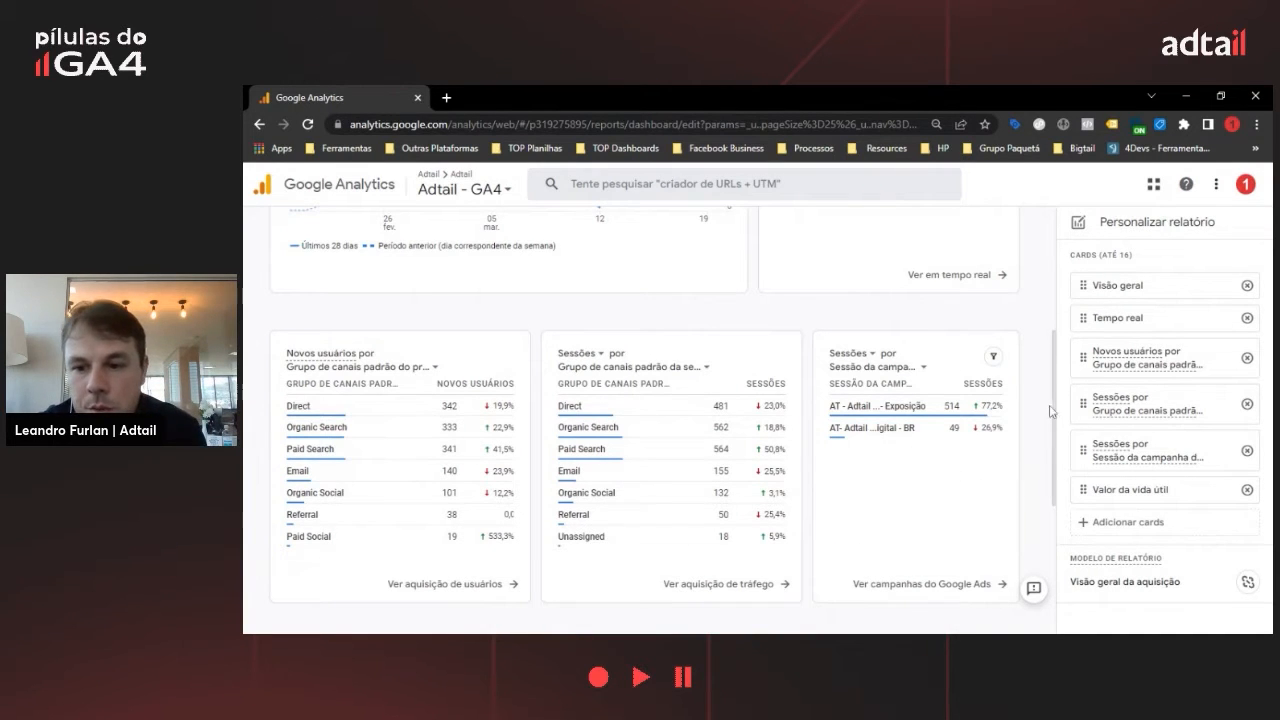
click(1247, 490)
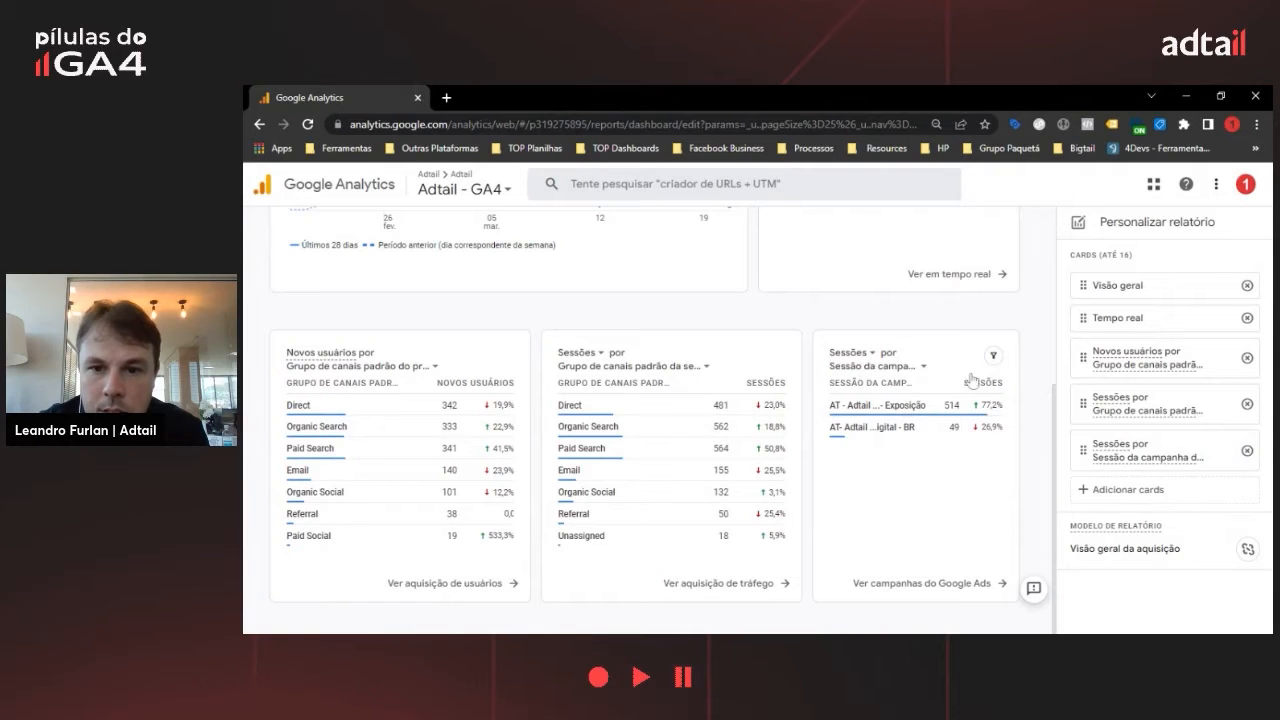
click(1247, 450)
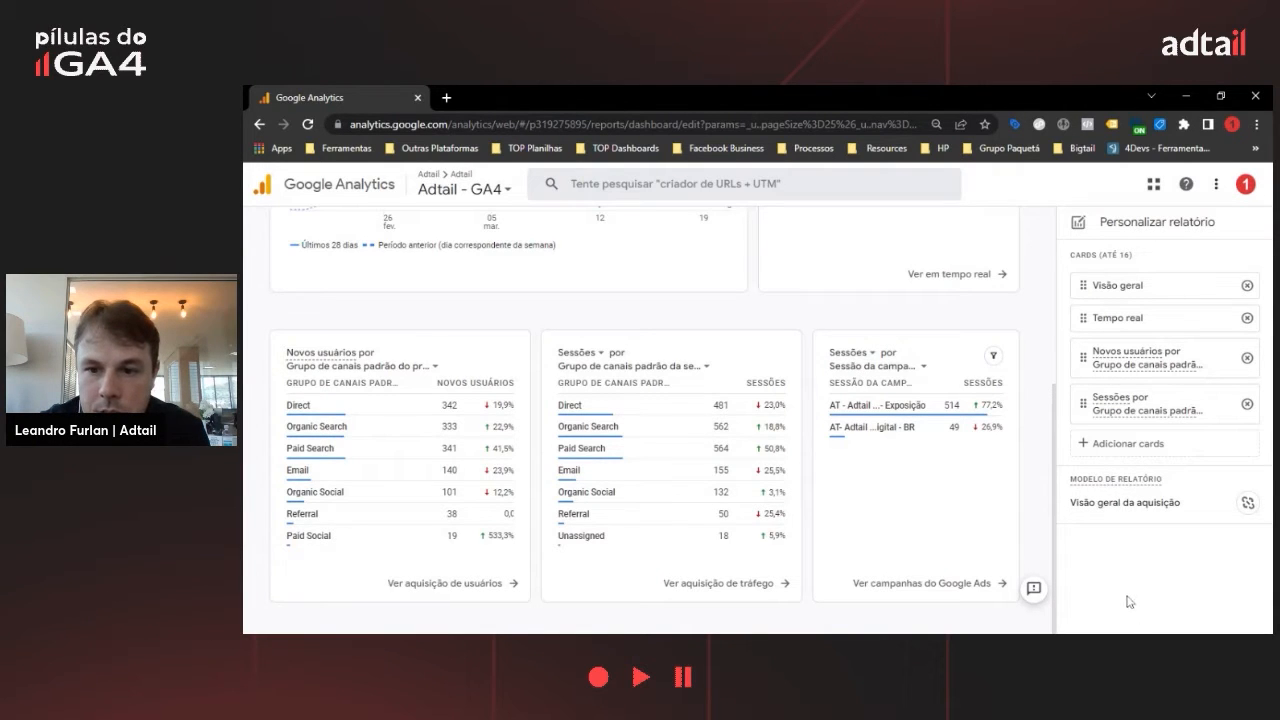
Open the card picker and examine the available summary cards under Ciclo de vida and Usuário
click(1150, 447)
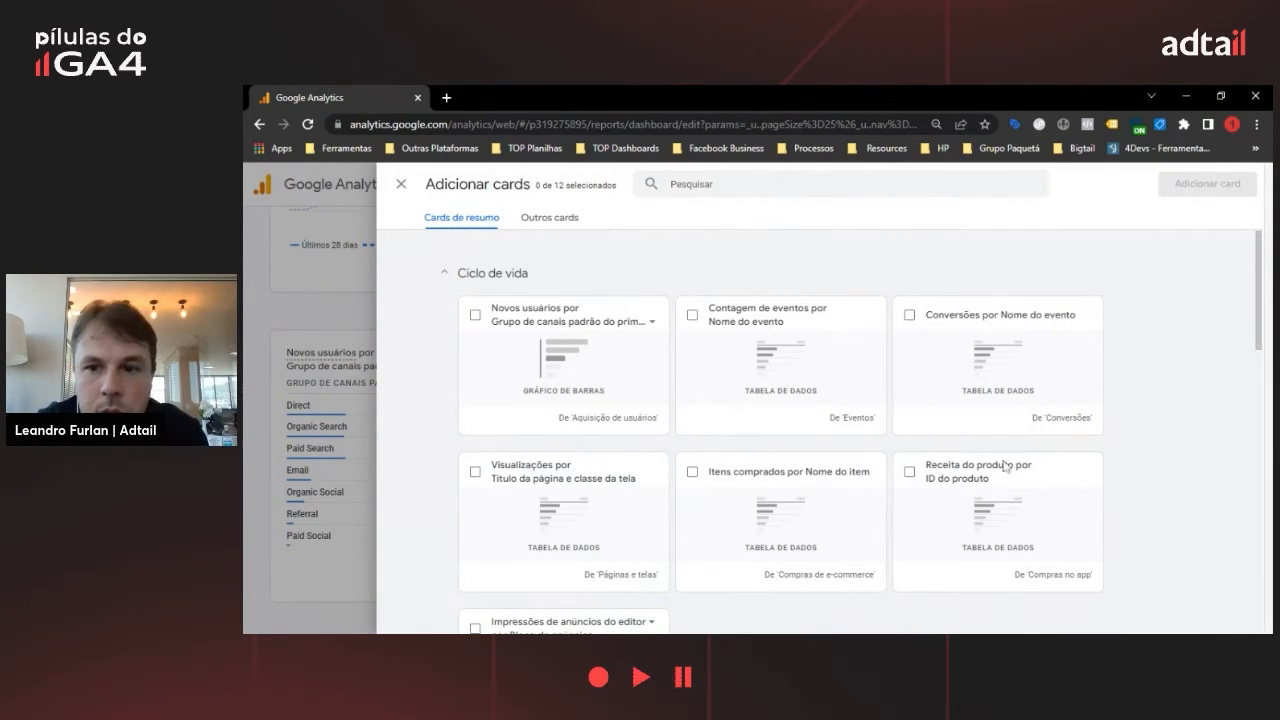
scroll(1005, 466, down, 5)
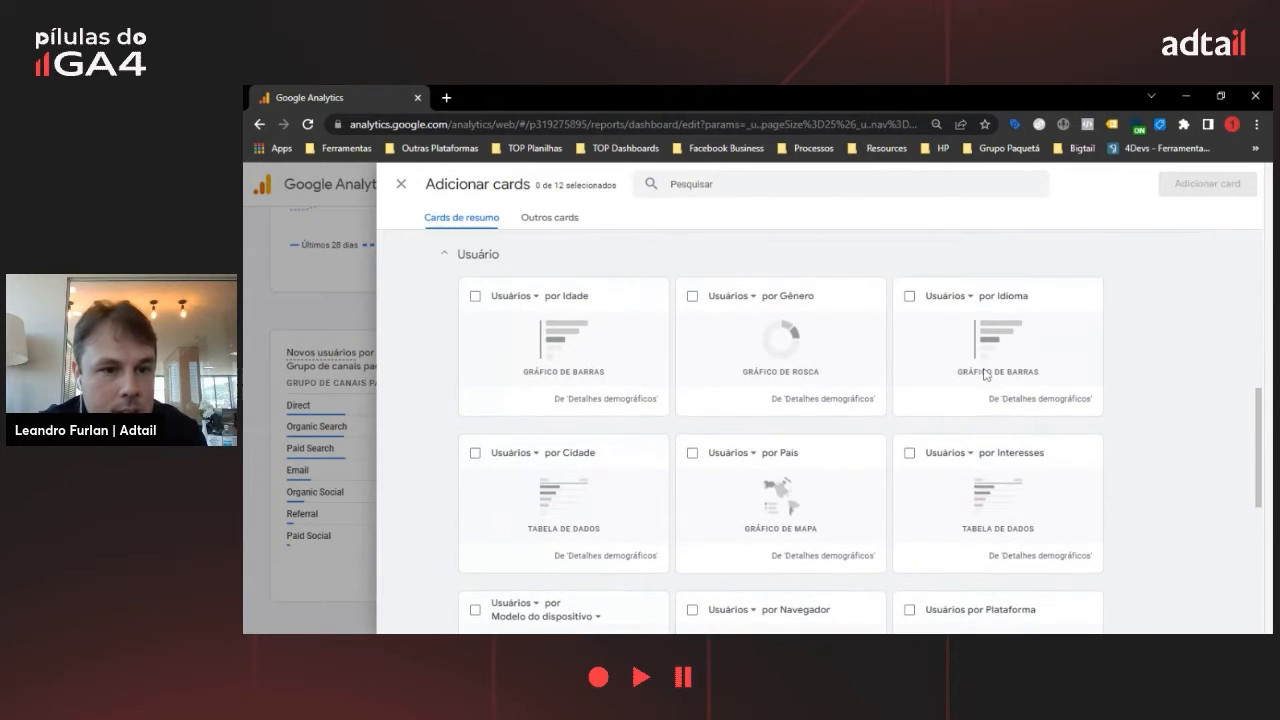
scroll(985, 375, down, 3)
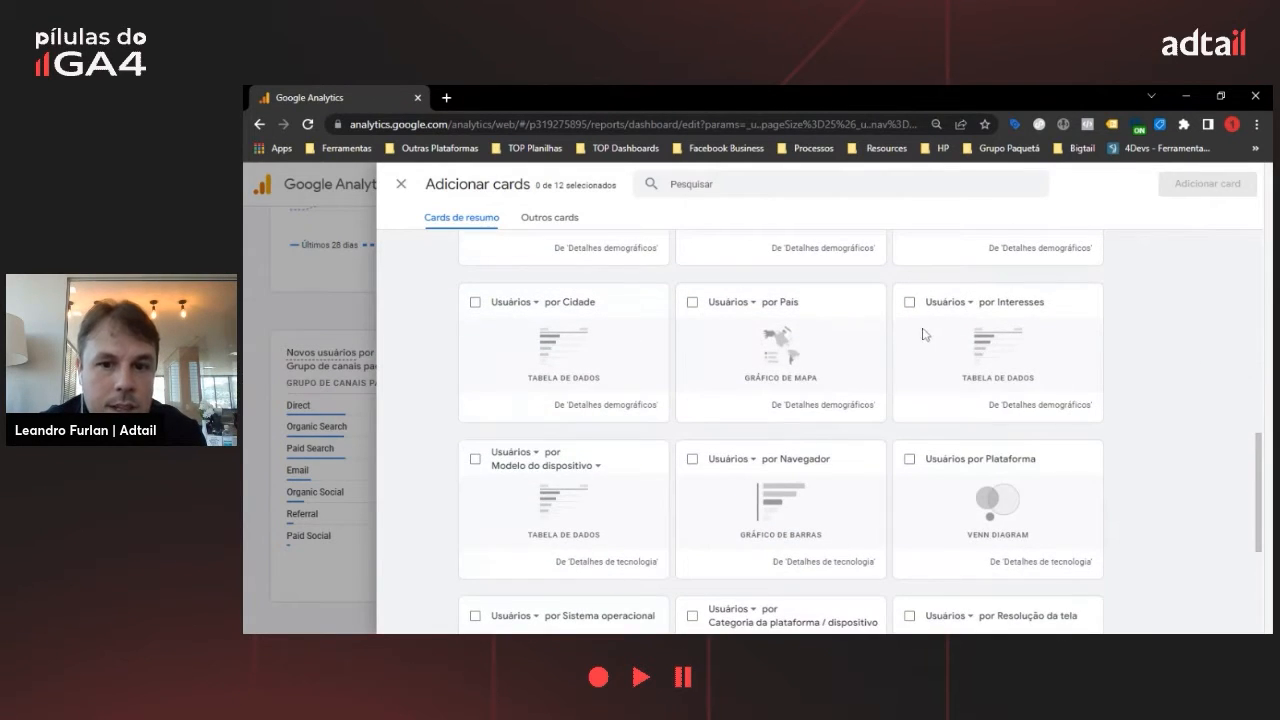
scroll(927, 320, up, 3)
scroll(630, 388, up, 10)
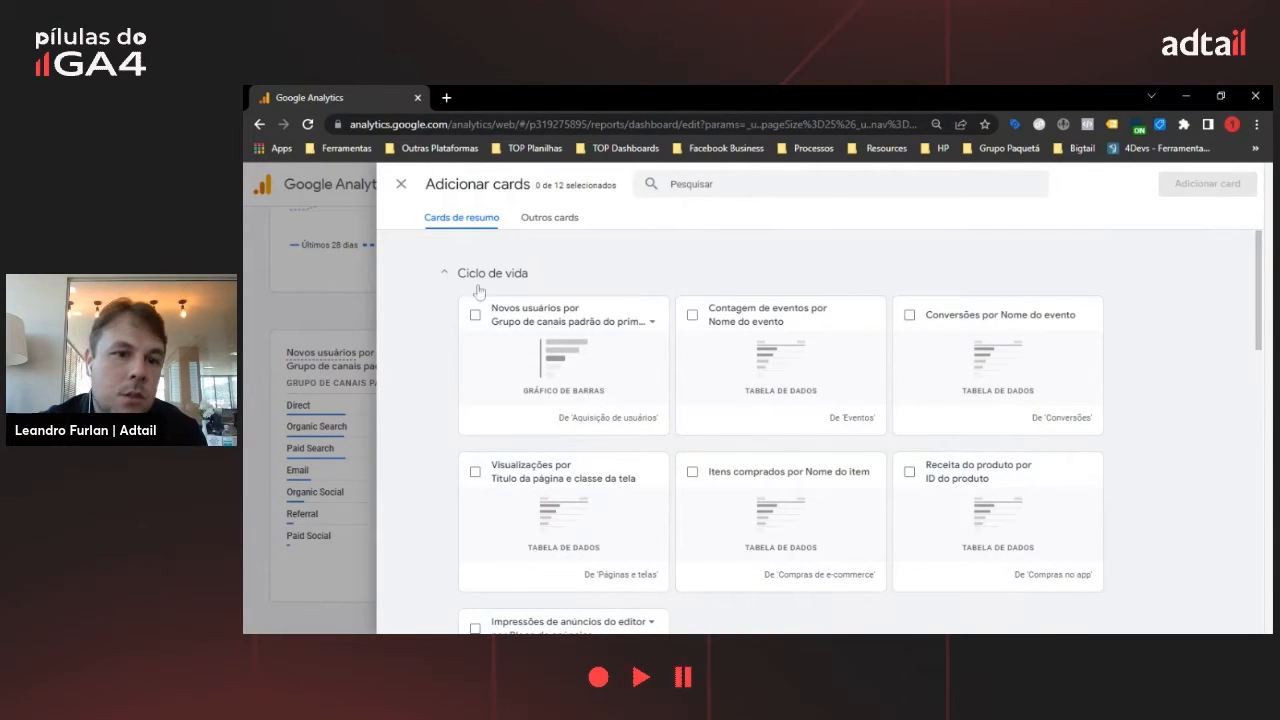
scroll(1090, 380, down, 7)
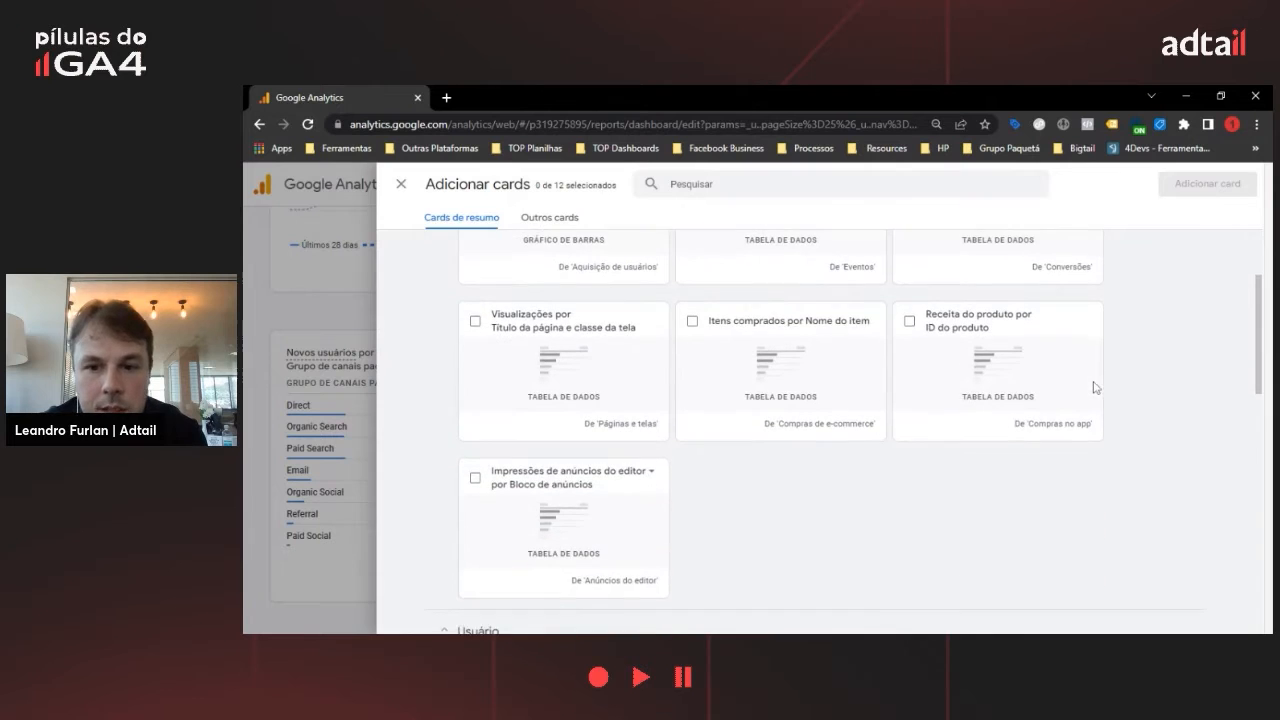
scroll(655, 372, down, 2)
scroll(655, 370, up, 1)
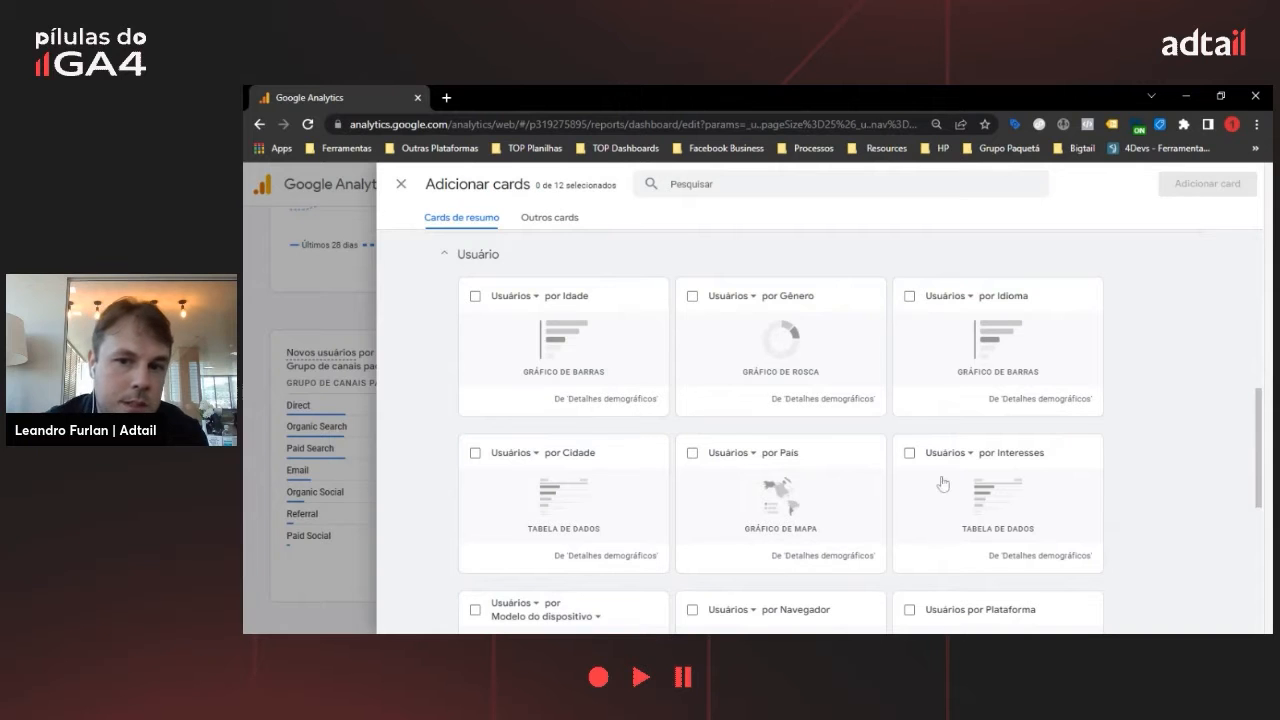
scroll(1015, 462, down, 5)
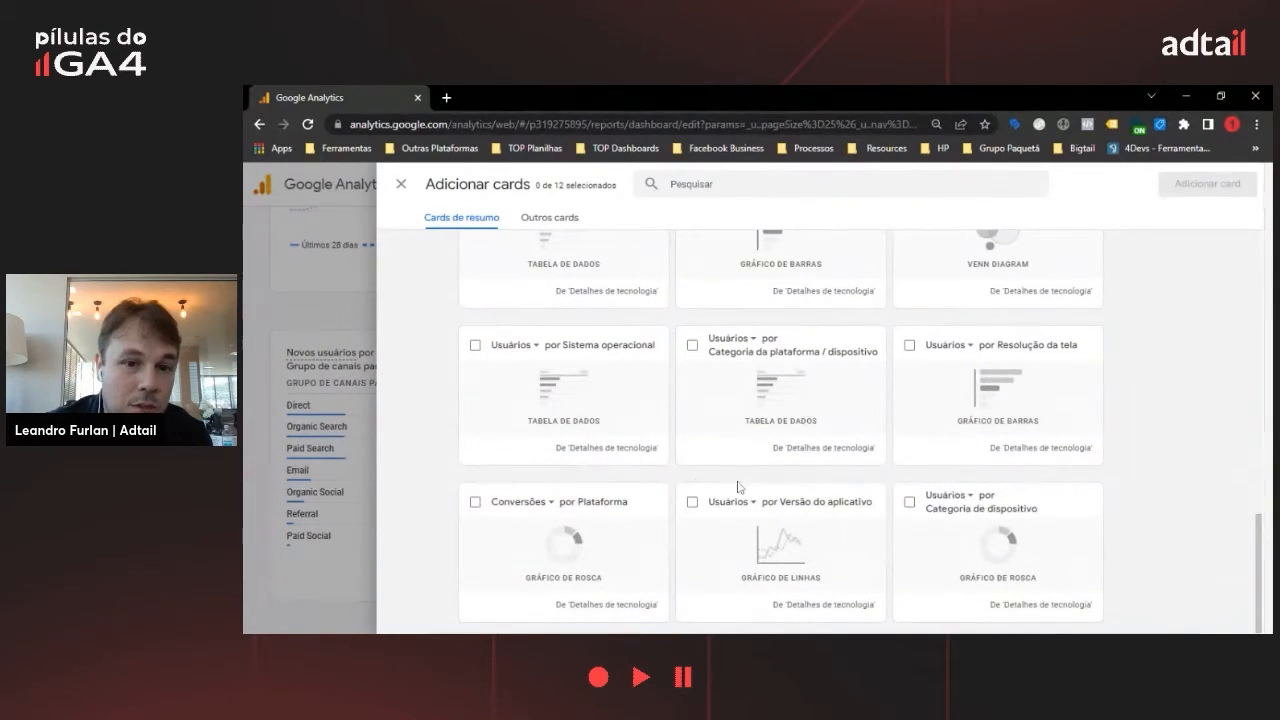
scroll(1040, 488, up, 5)
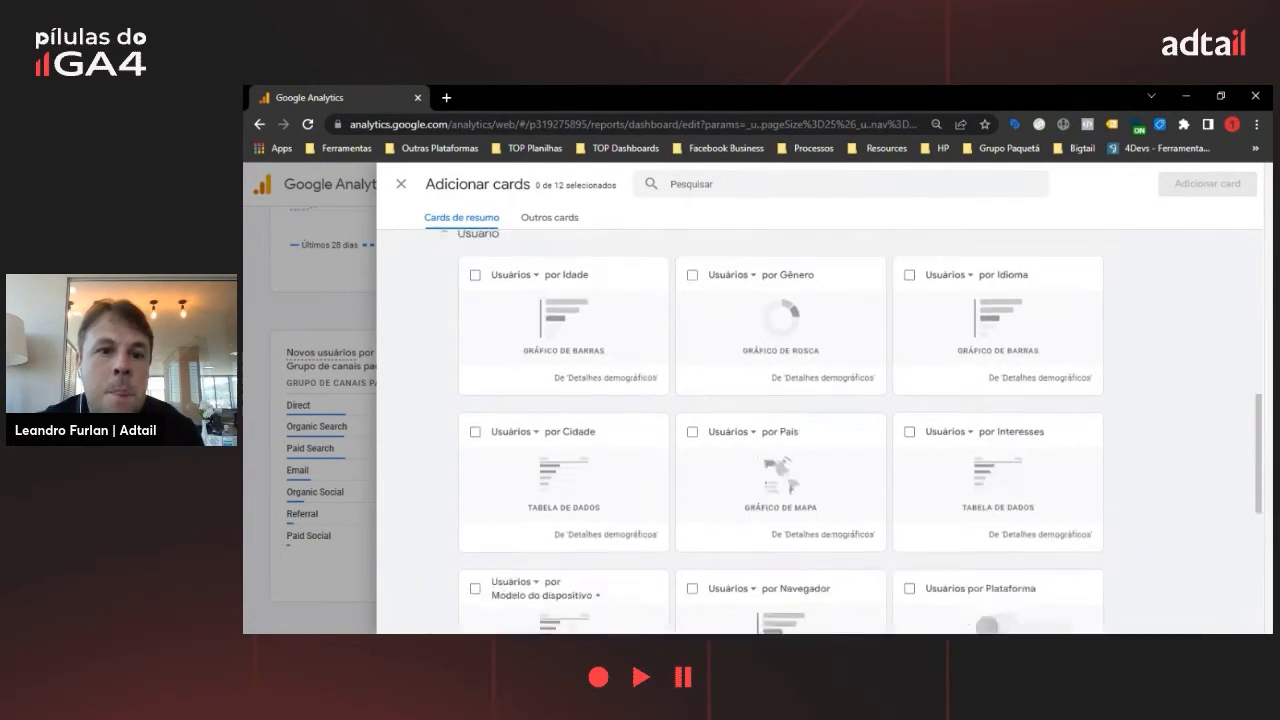
Browse the Outros cards collection and examine the dimension choices of the Conversões por Campanha card
click(554, 219)
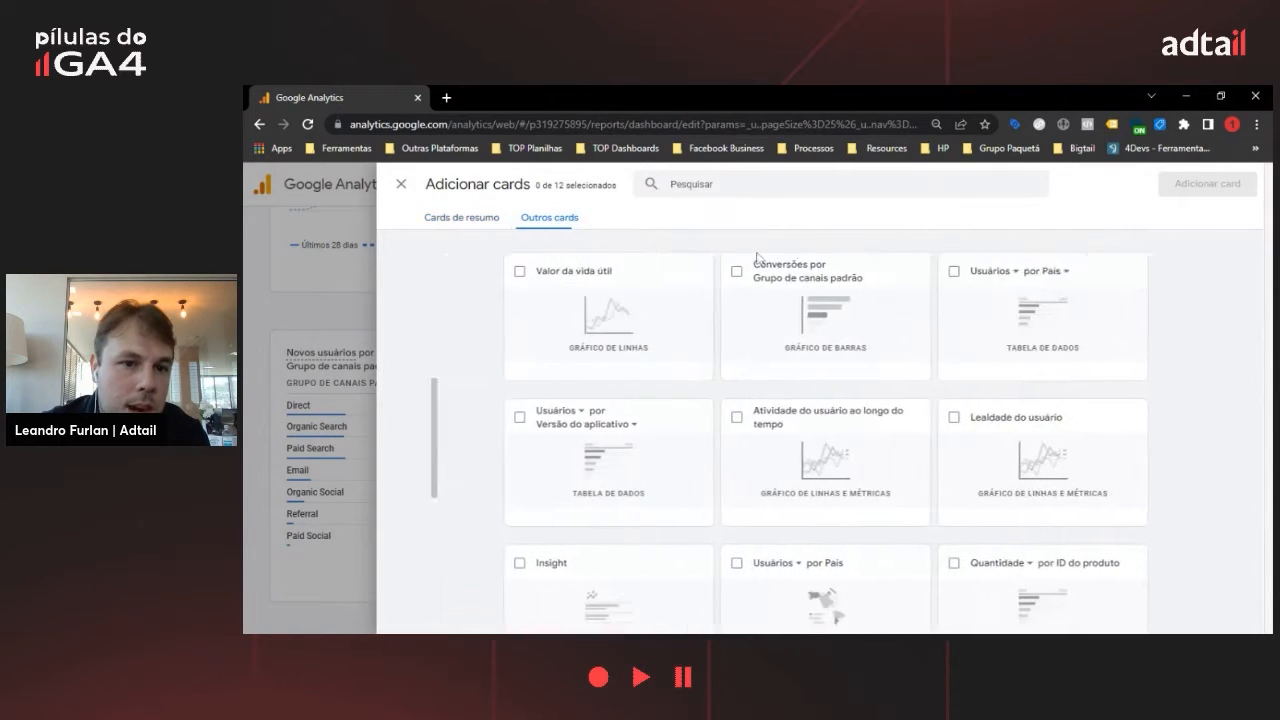
scroll(838, 465, down, 4)
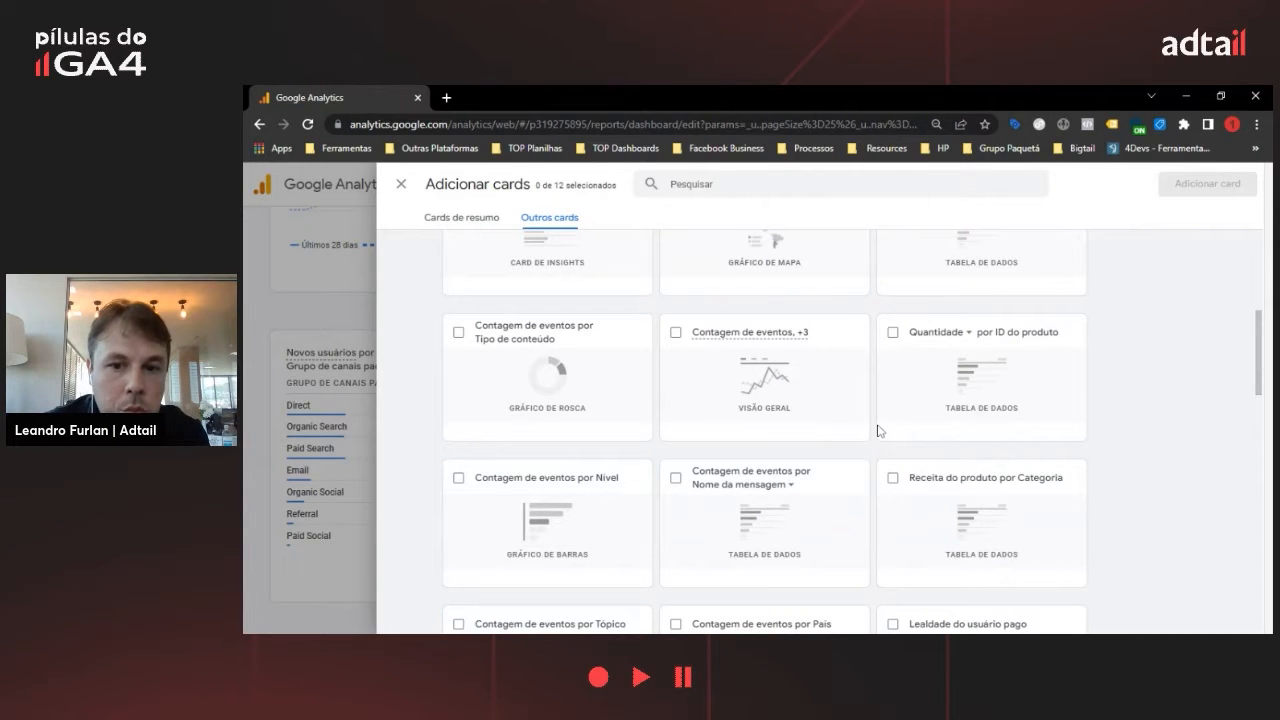
scroll(880, 431, down, 6)
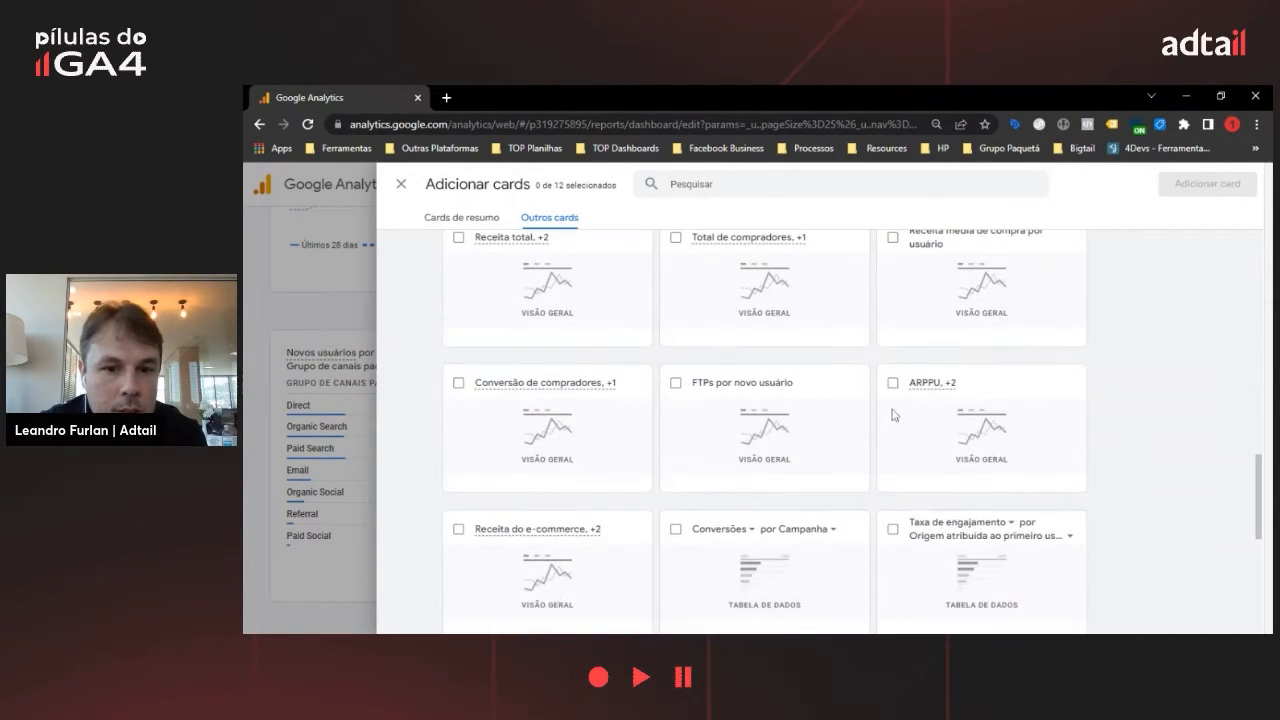
scroll(900, 415, up, 2)
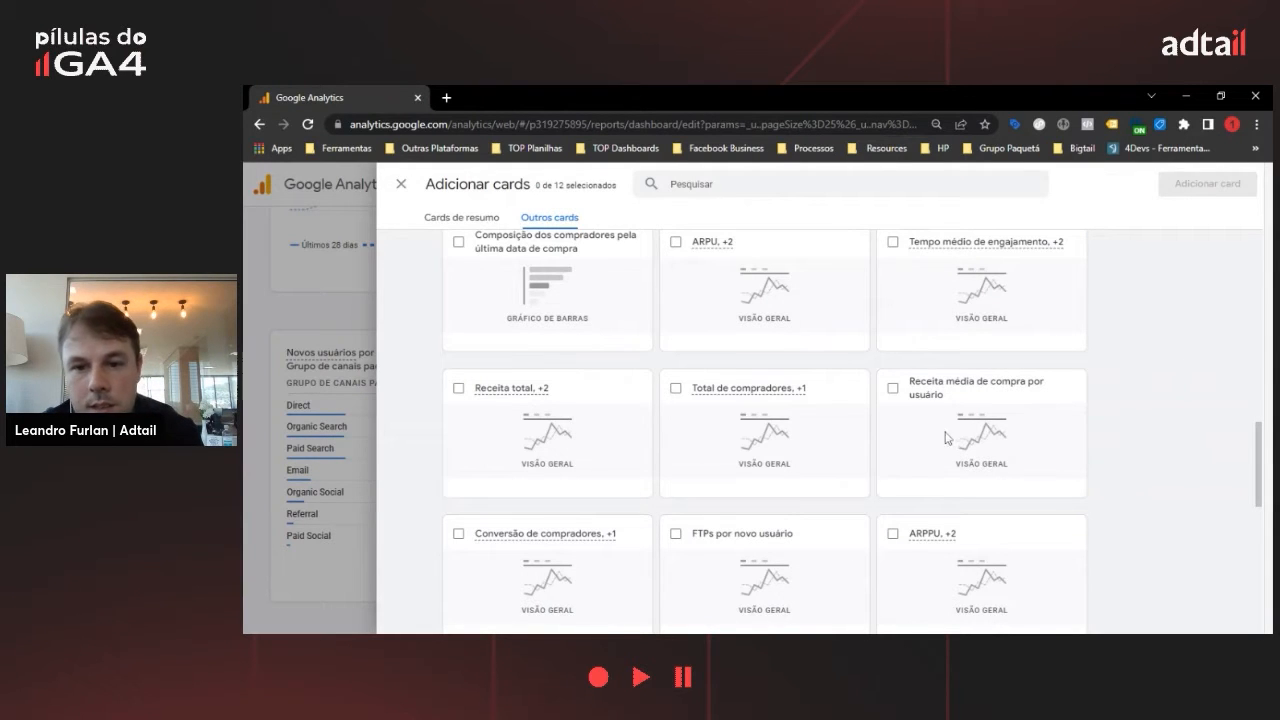
scroll(947, 437, down, 2)
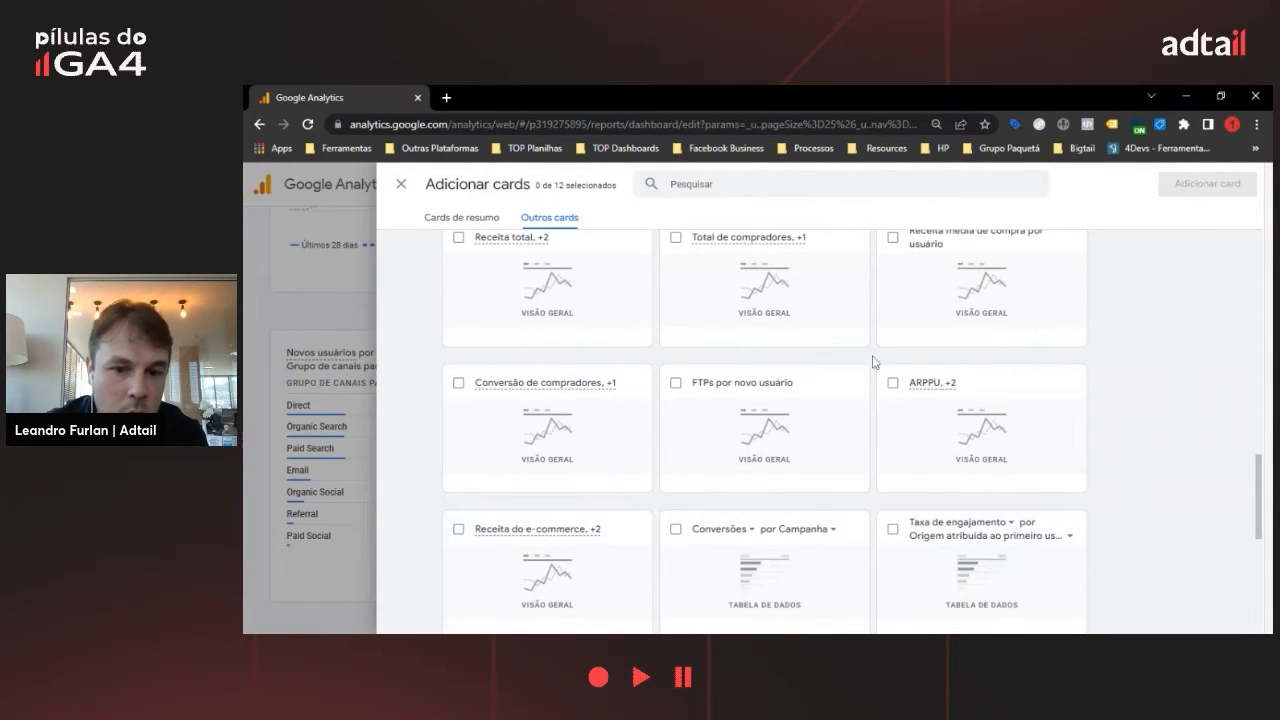
scroll(873, 362, down, 3)
scroll(775, 345, up, 2)
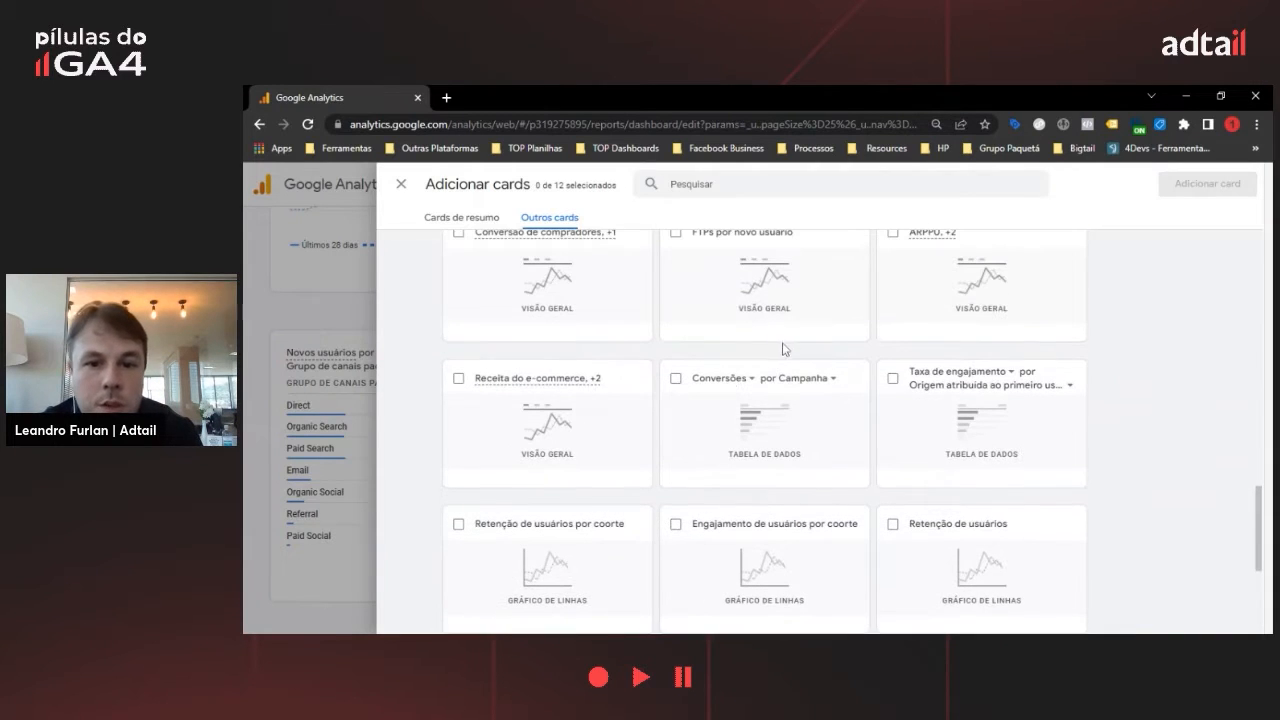
click(832, 379)
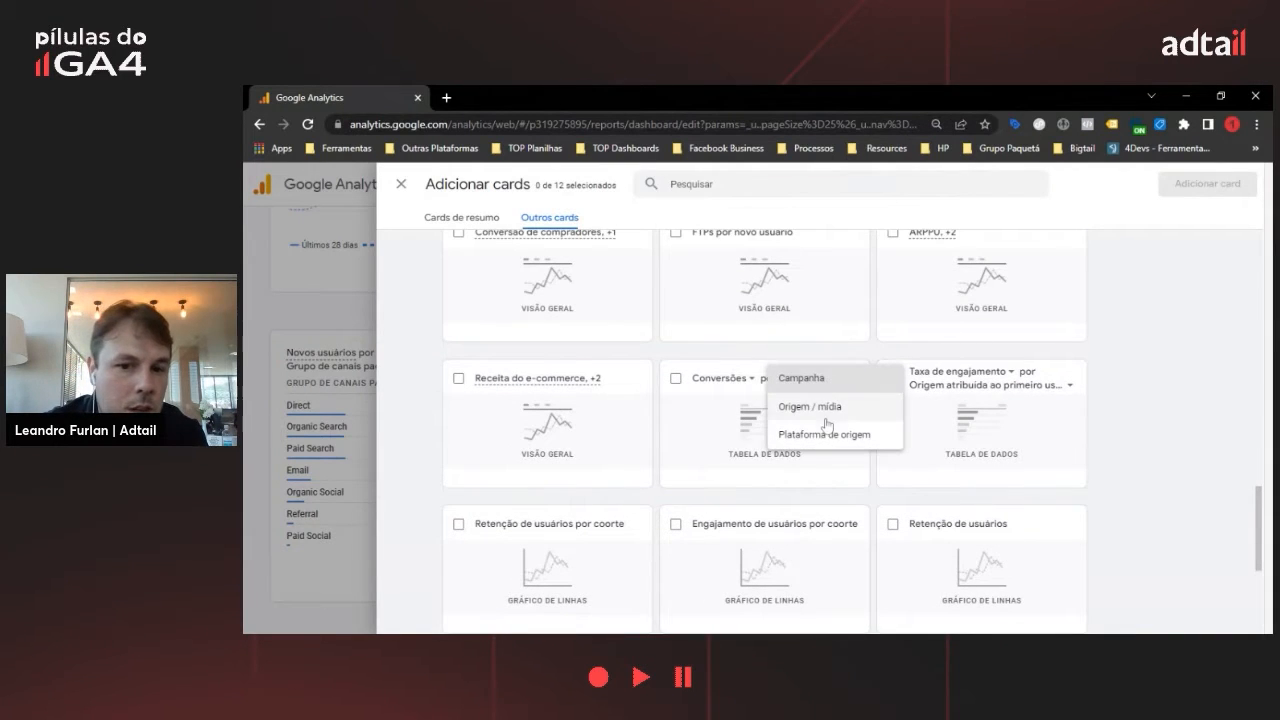
click(737, 388)
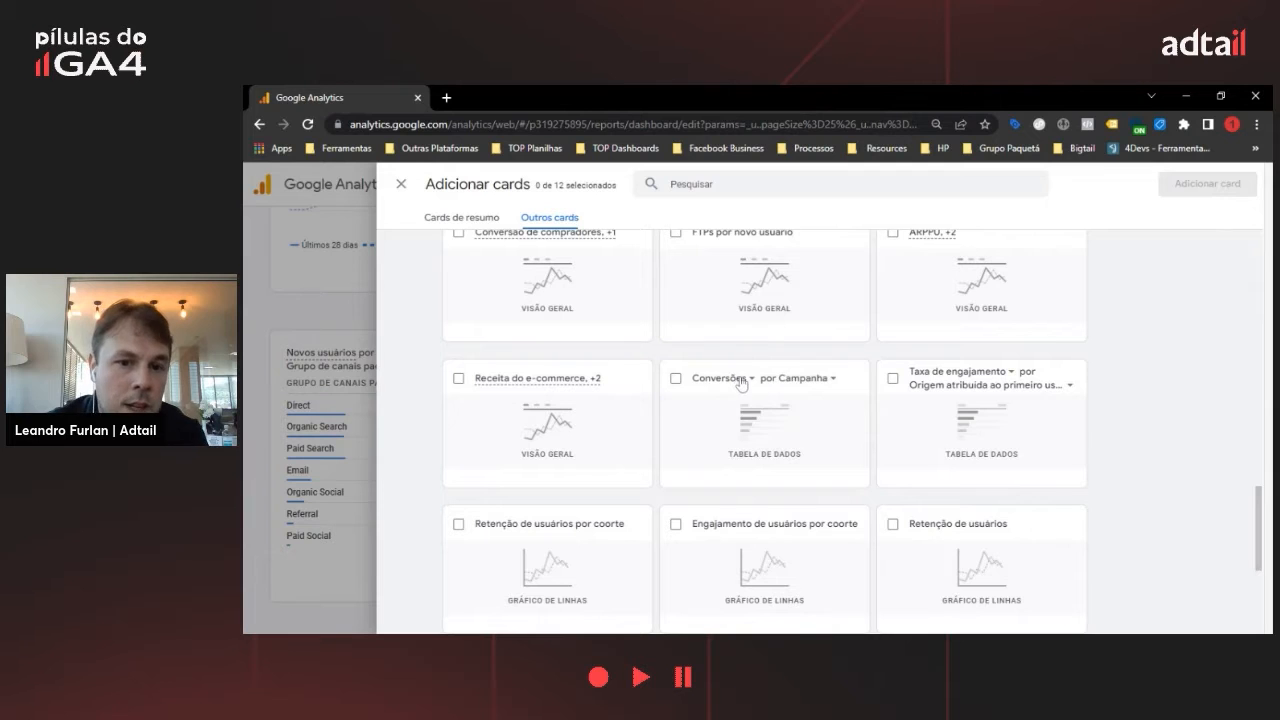
Set the Conversões por Campanha card to Sessões engajadas por Origem / mídia and add it to the report
click(740, 381)
click(740, 404)
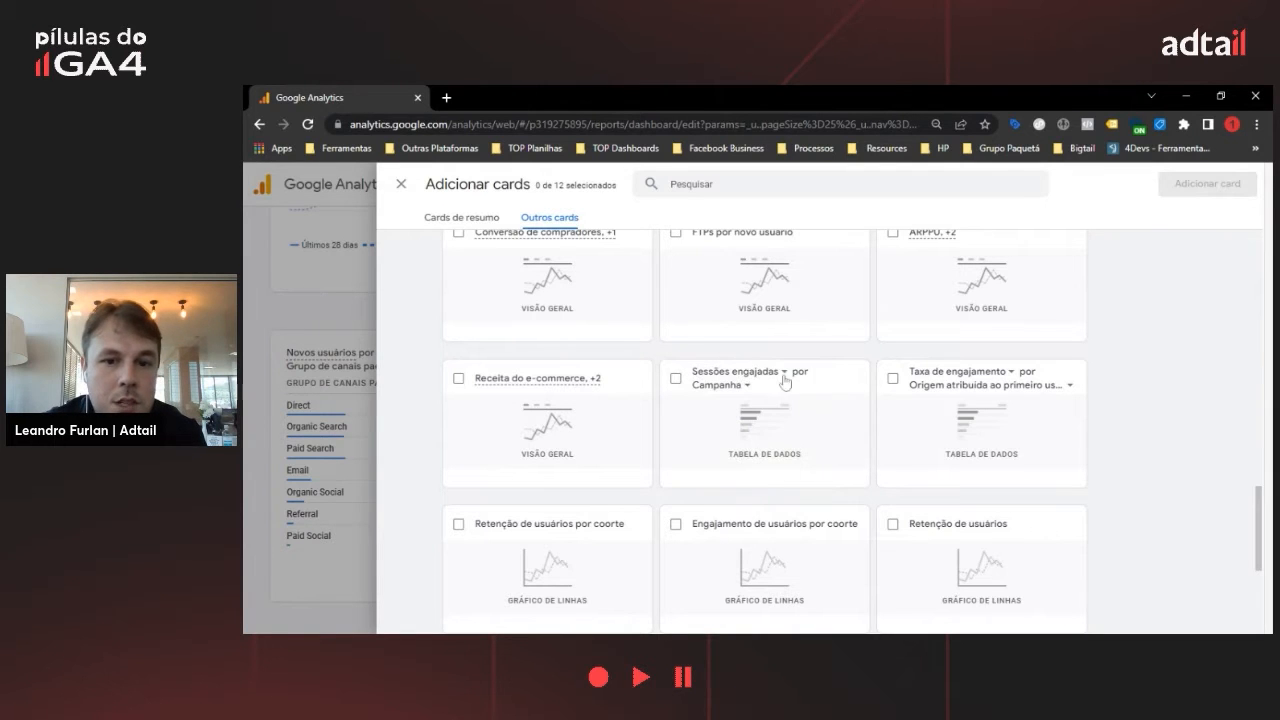
double_click(742, 384)
click(745, 386)
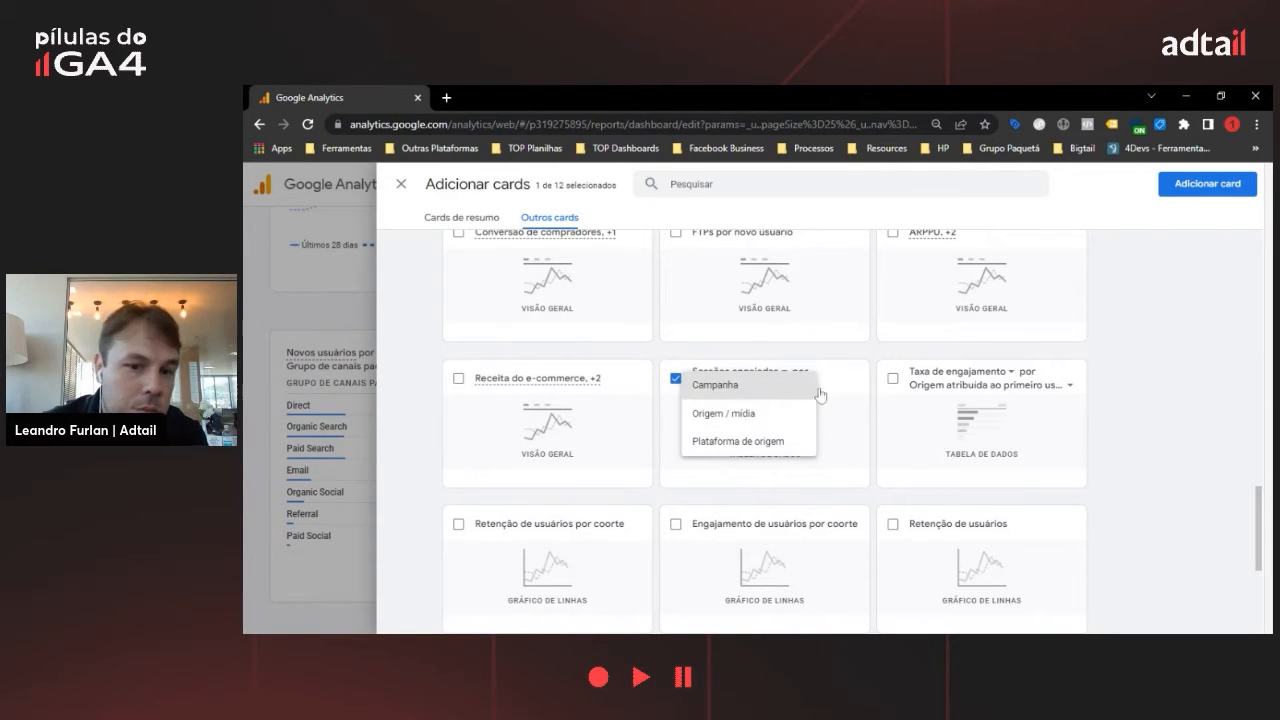
click(734, 418)
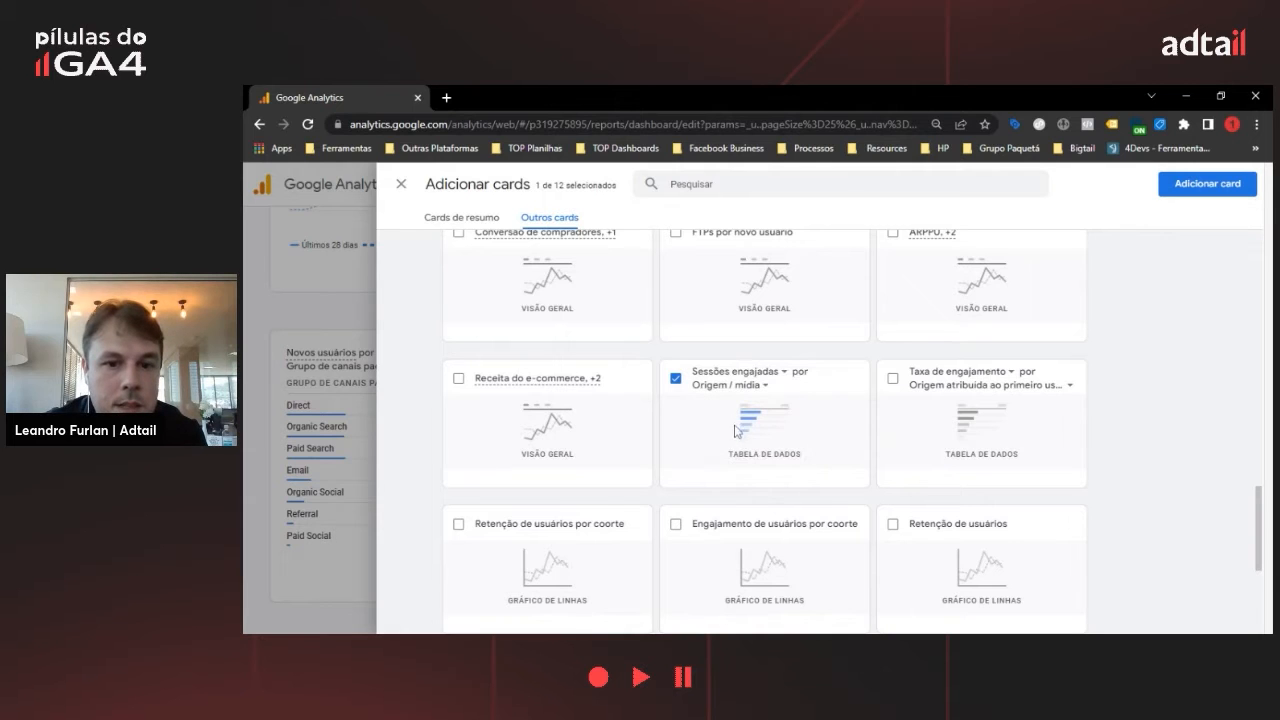
click(1207, 185)
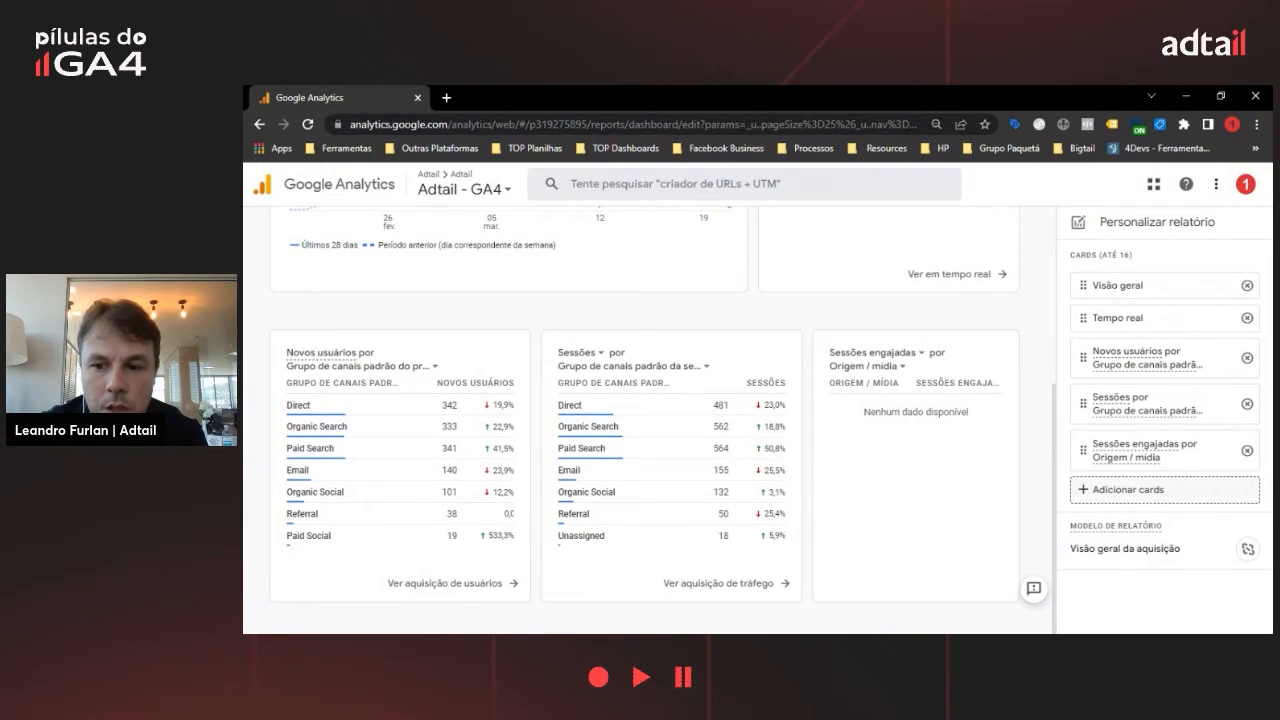
Unlink the report from its Visão geral da aquisição template
click(1247, 549)
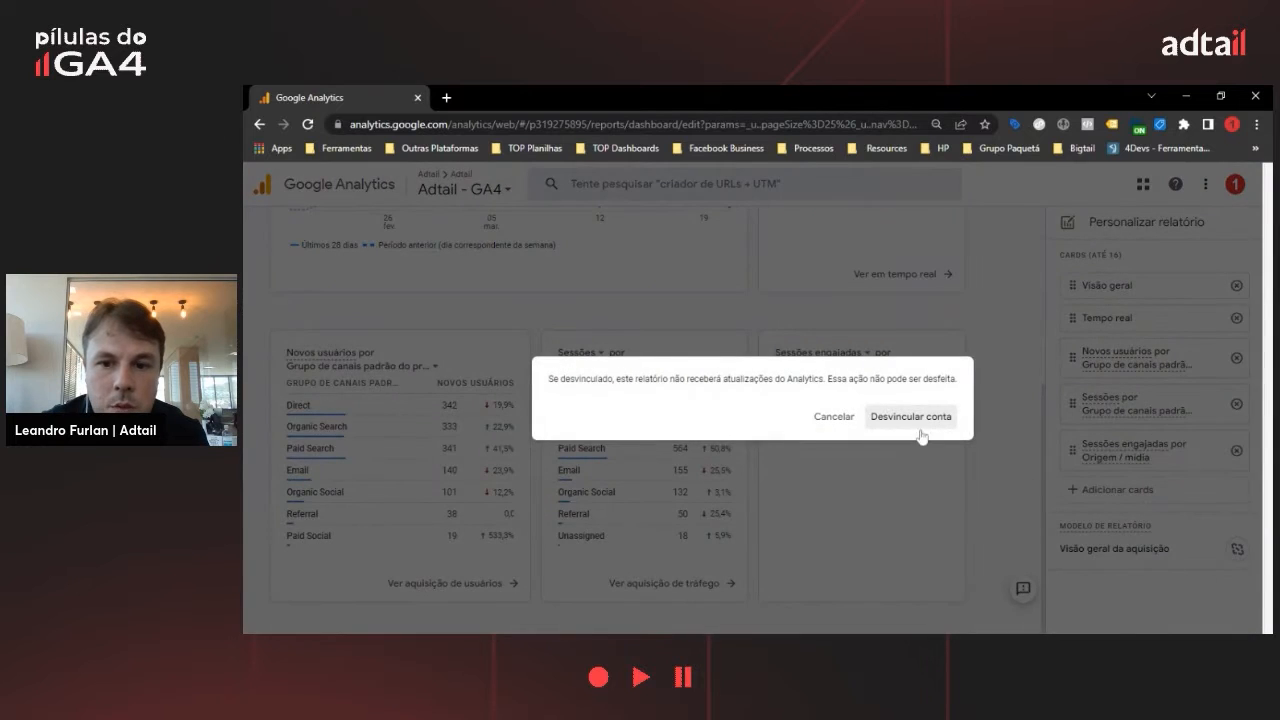
click(911, 417)
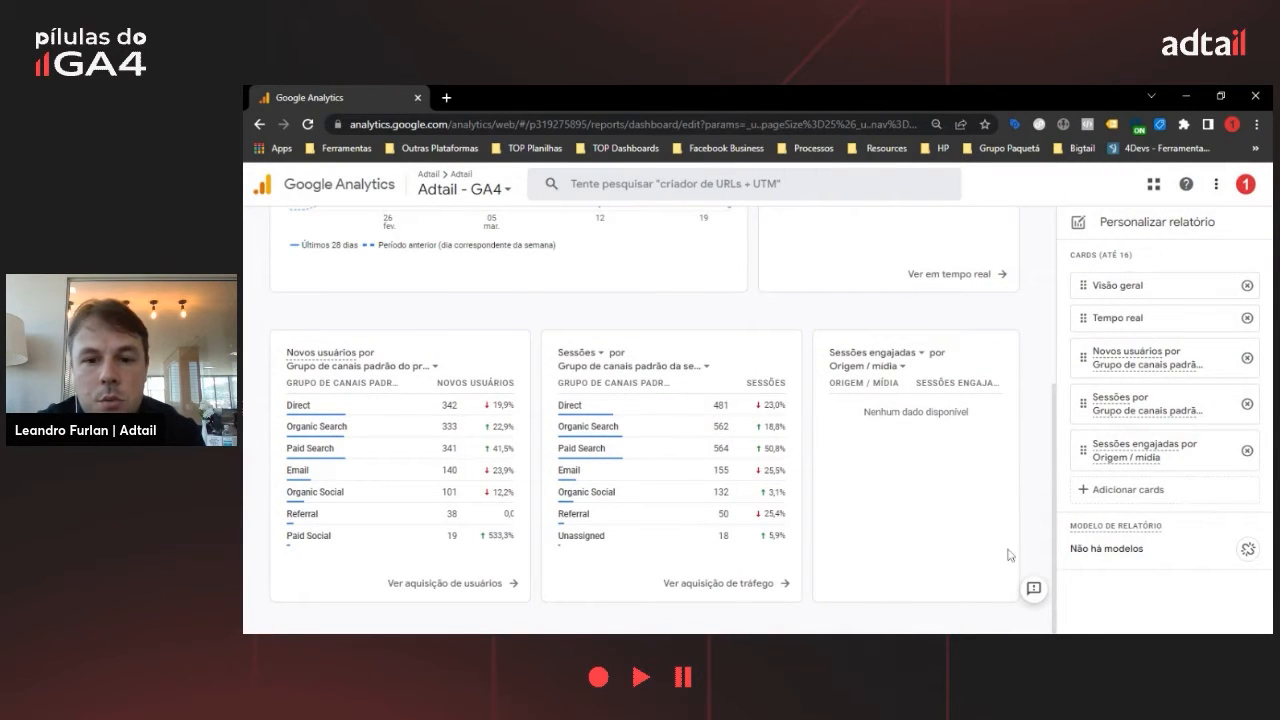
Save the customized report as a new report named Visão geral da aquisição V2 with the description Teste de Relatorio
scroll(1033, 301, up, 4)
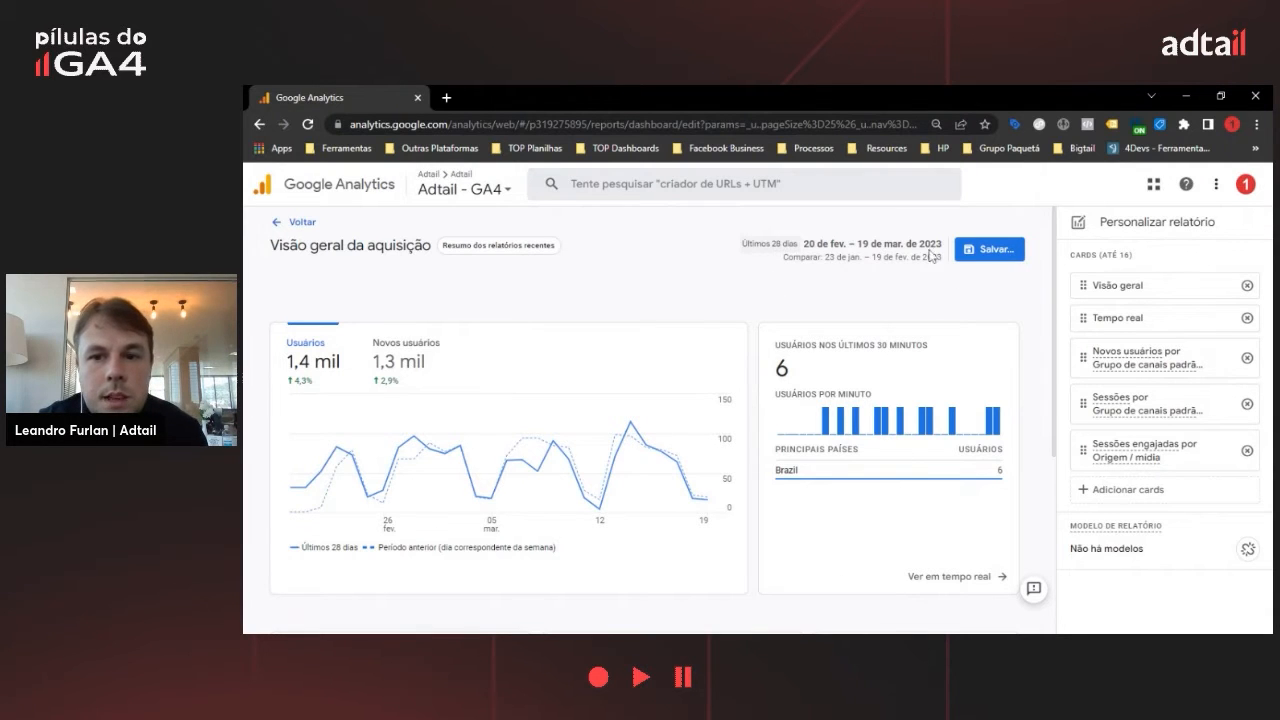
click(990, 250)
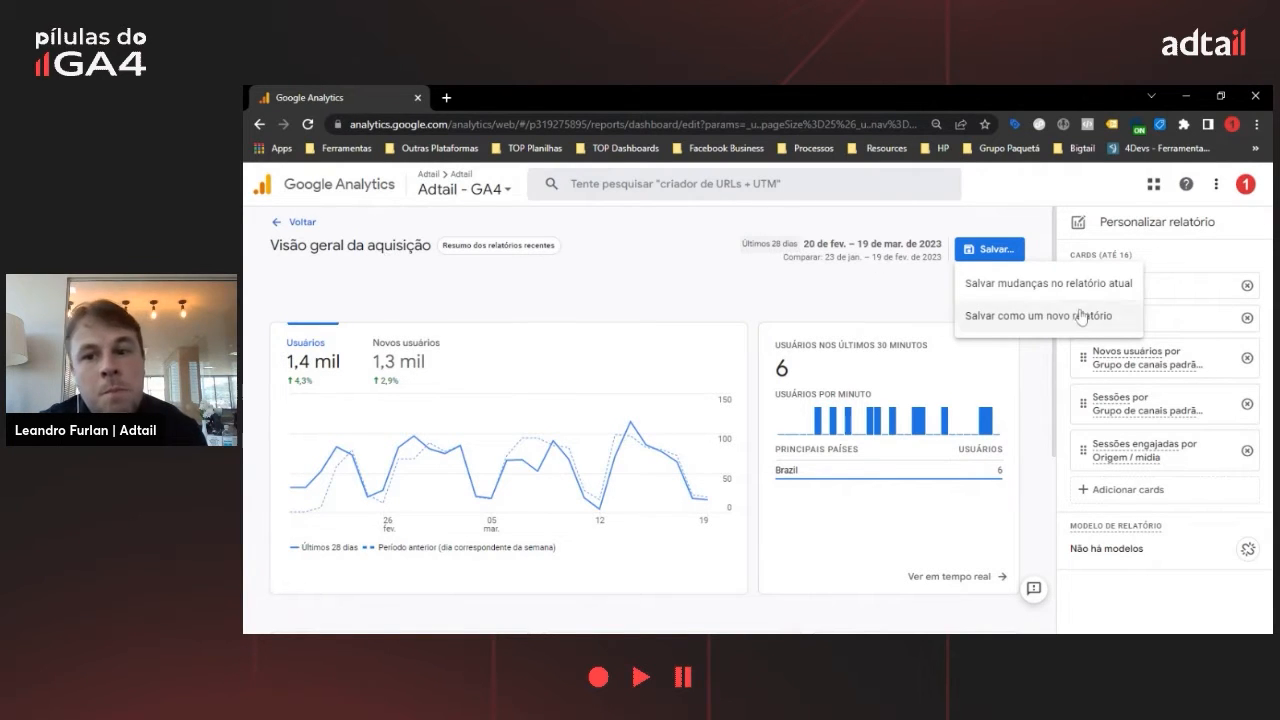
click(1010, 327)
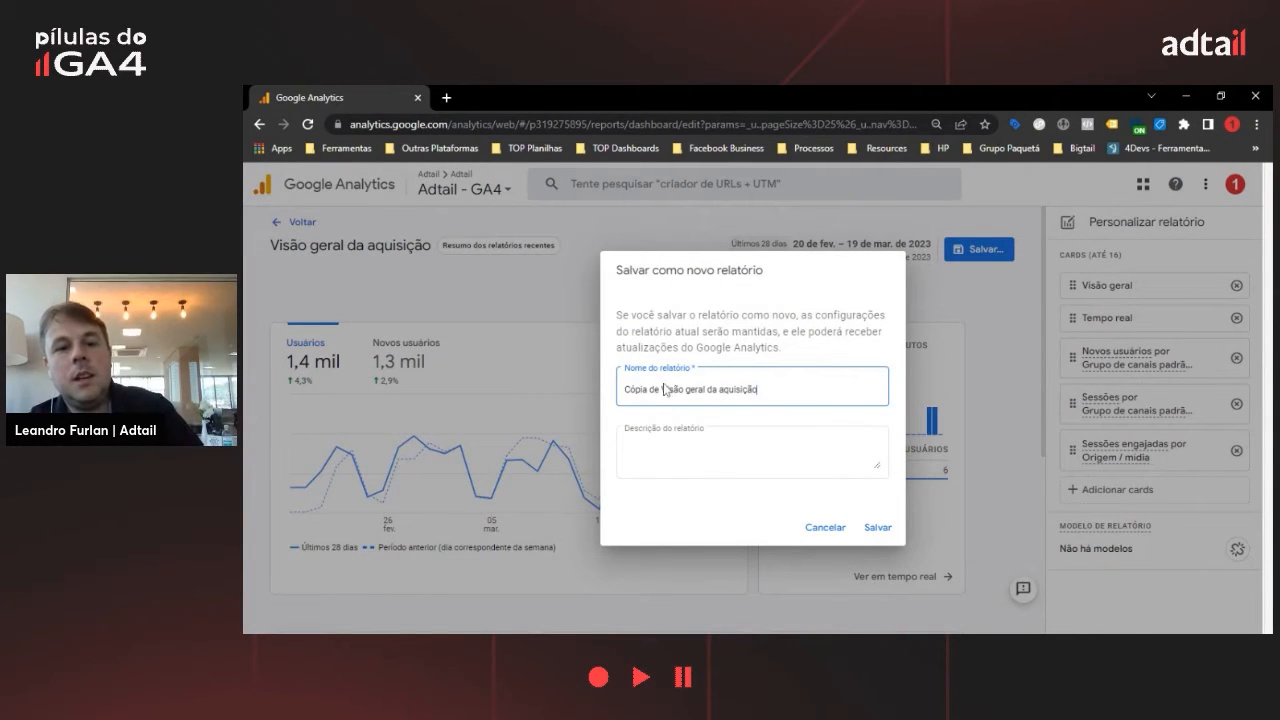
drag(662, 389, 608, 406)
key(BackSpace)
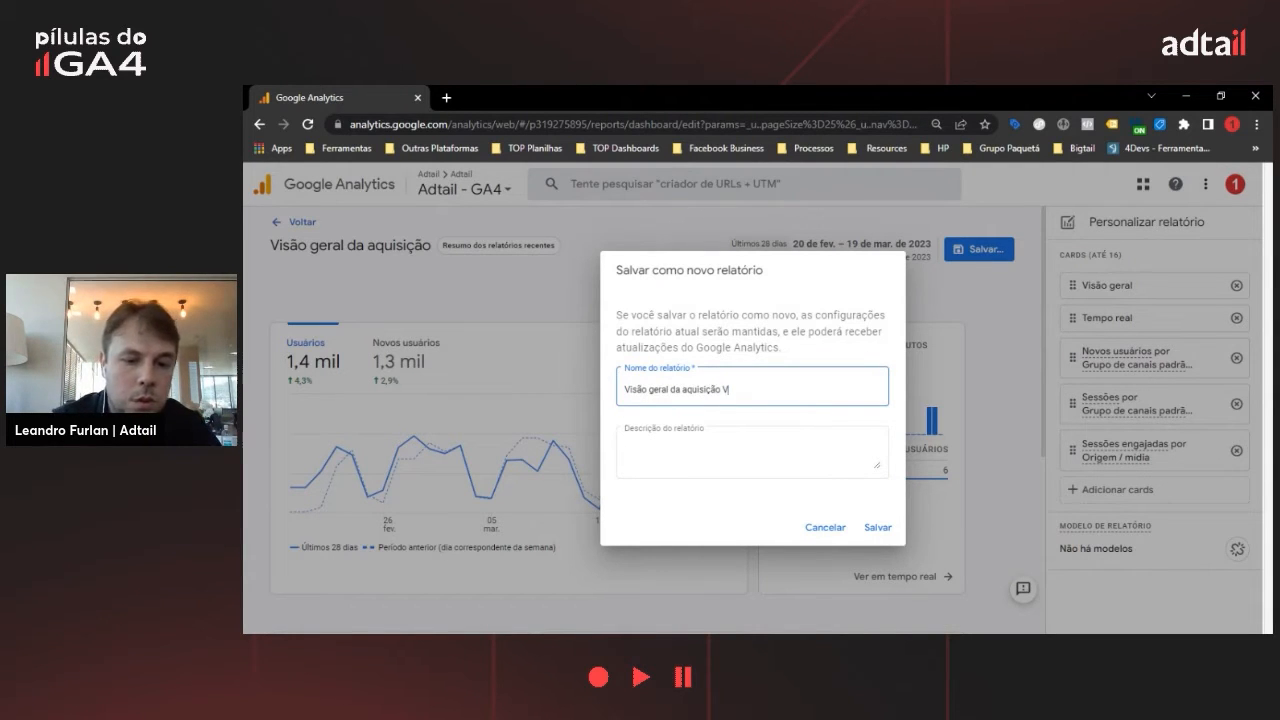
key(Tab)
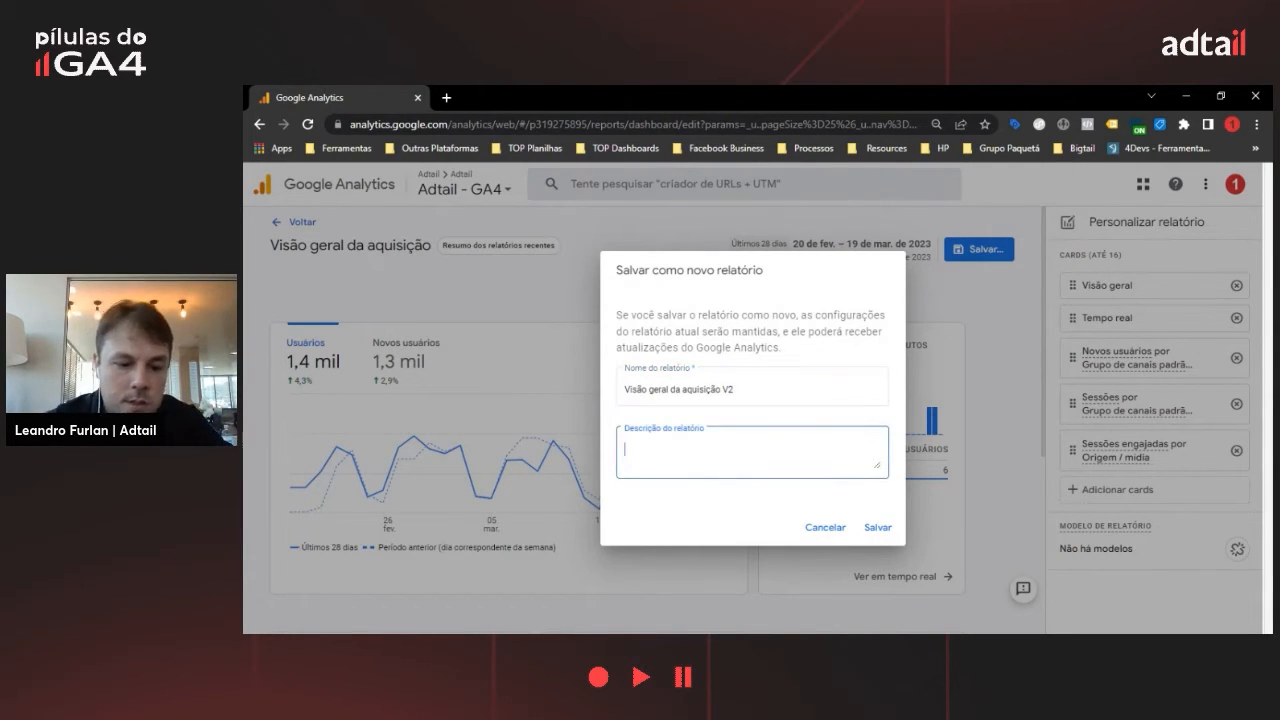
text(Teste de Relatorio)
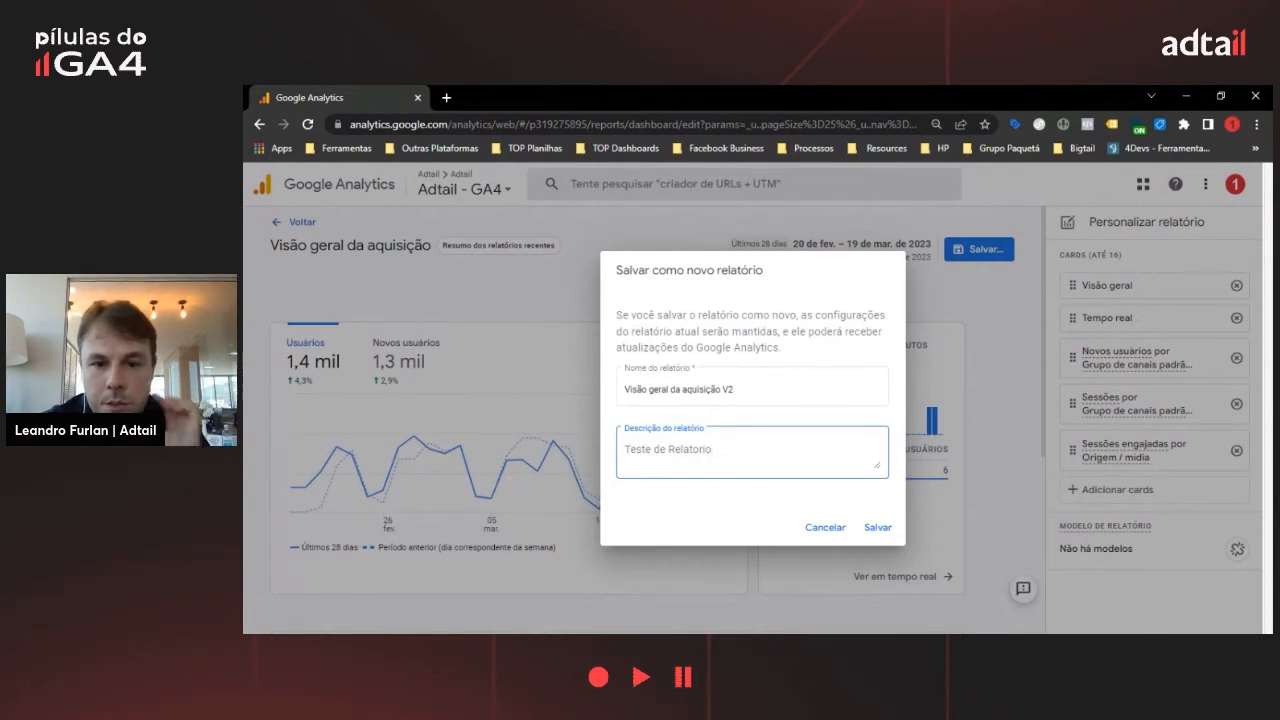
click(877, 528)
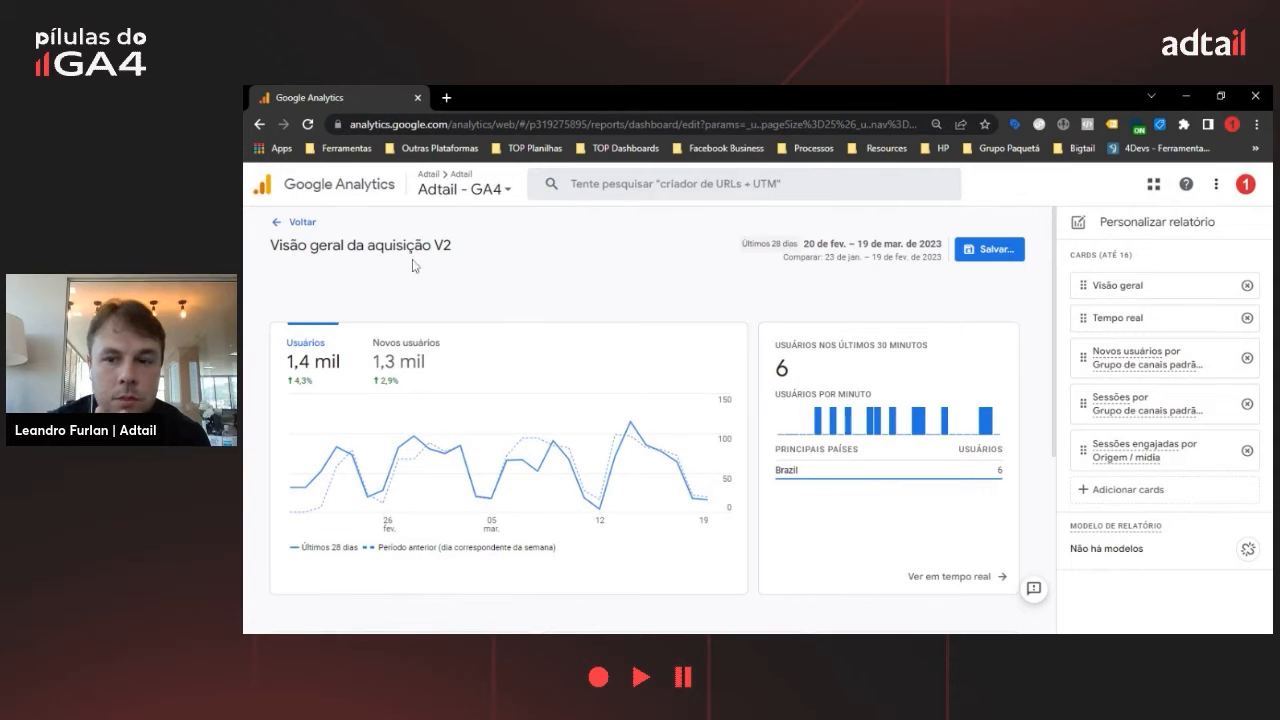
Leave the report editor and set Visão geral da aquisição V2 as the reports summary from the Biblioteca
click(300, 223)
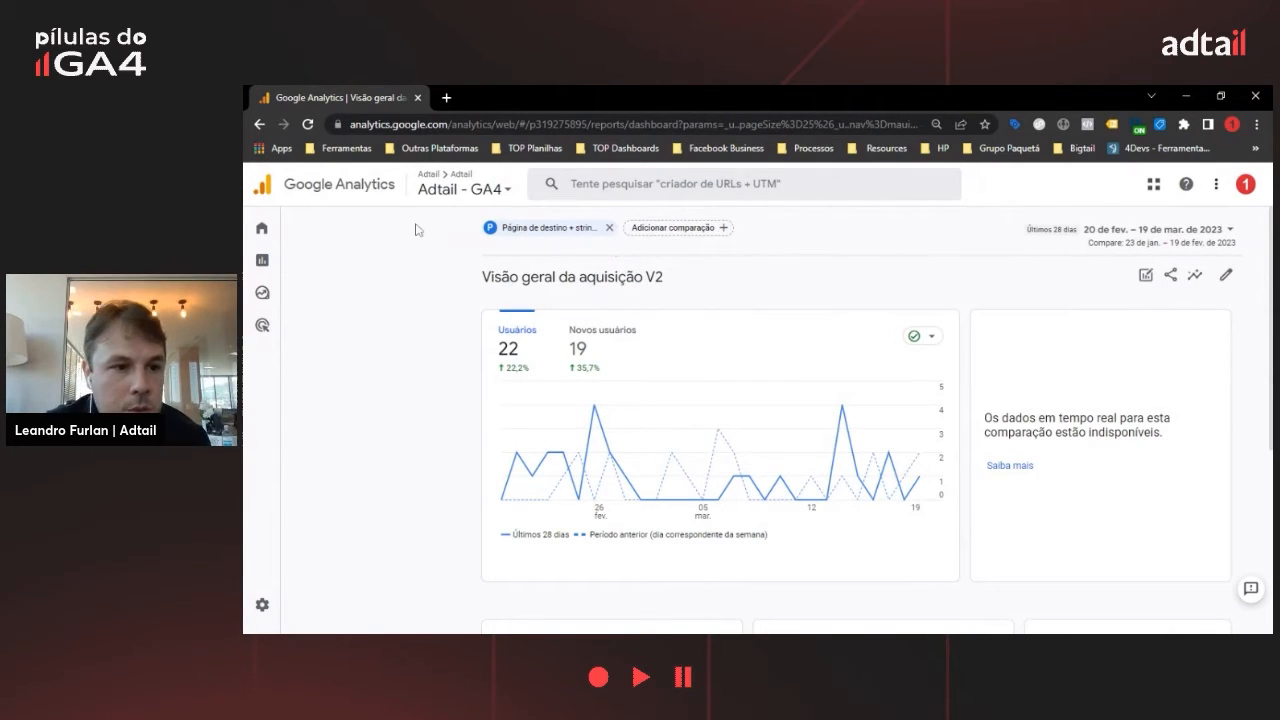
click(264, 262)
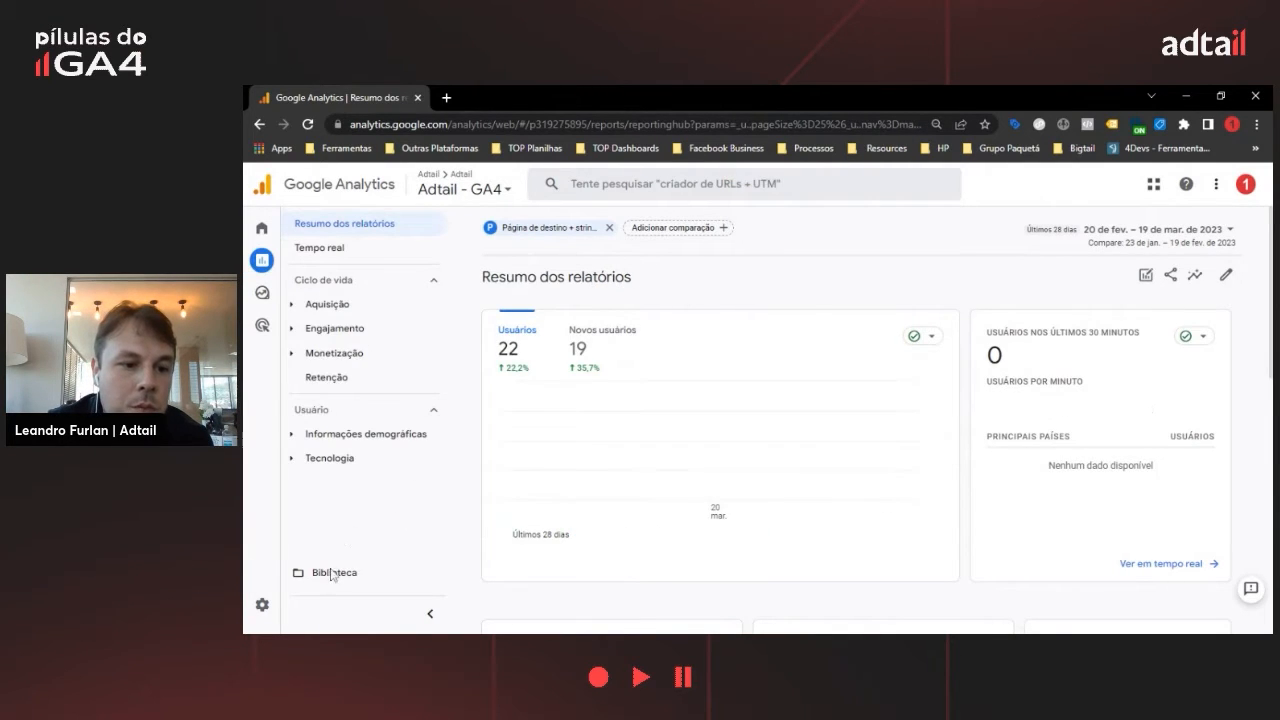
click(343, 577)
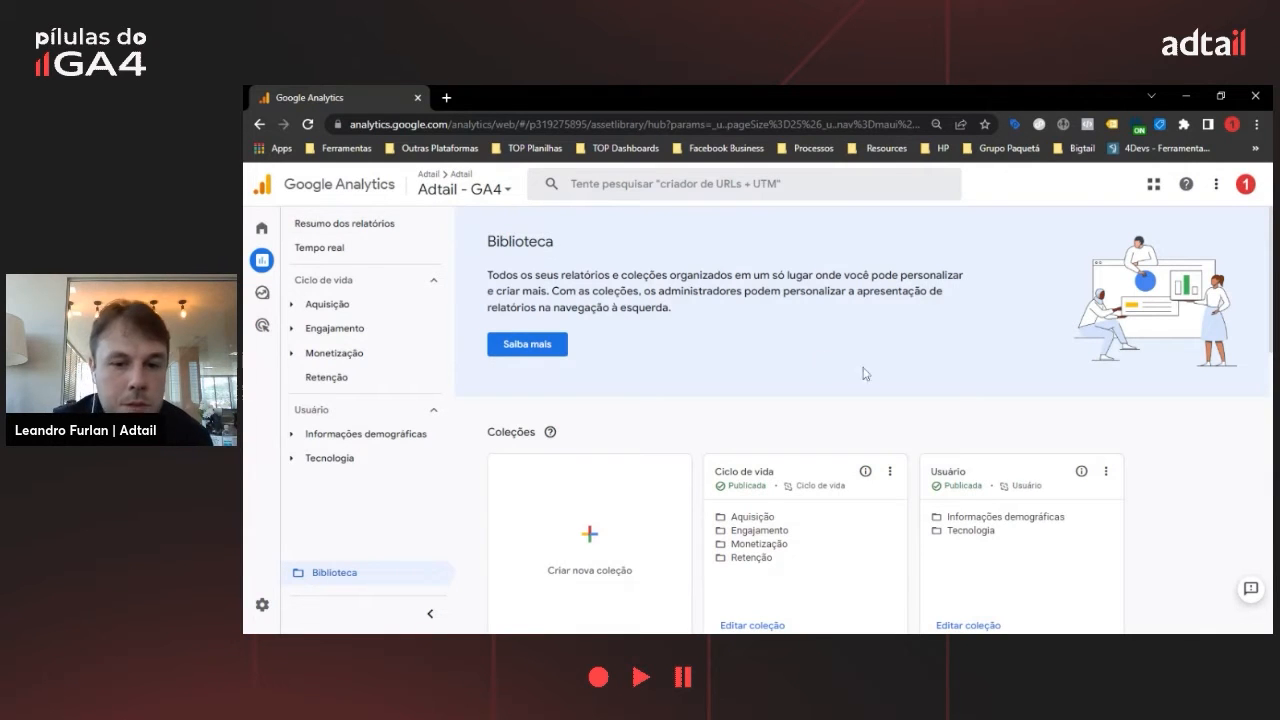
scroll(1183, 435, down, 3)
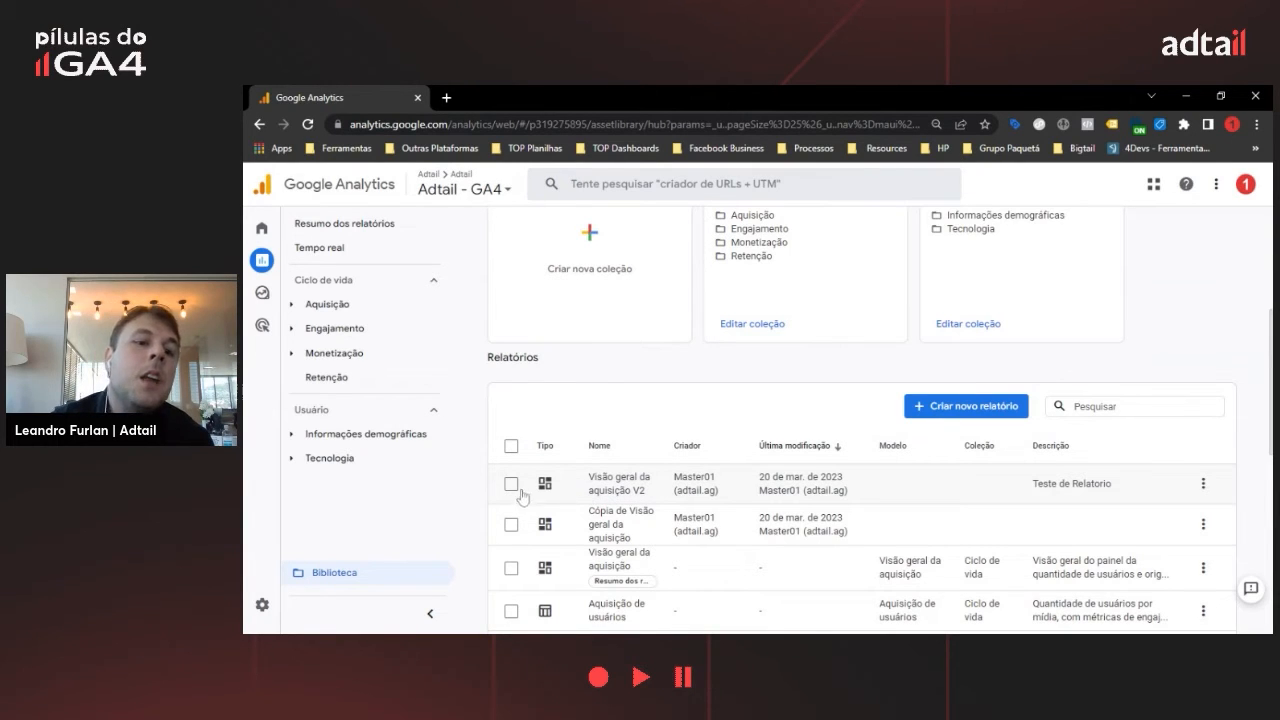
click(1203, 490)
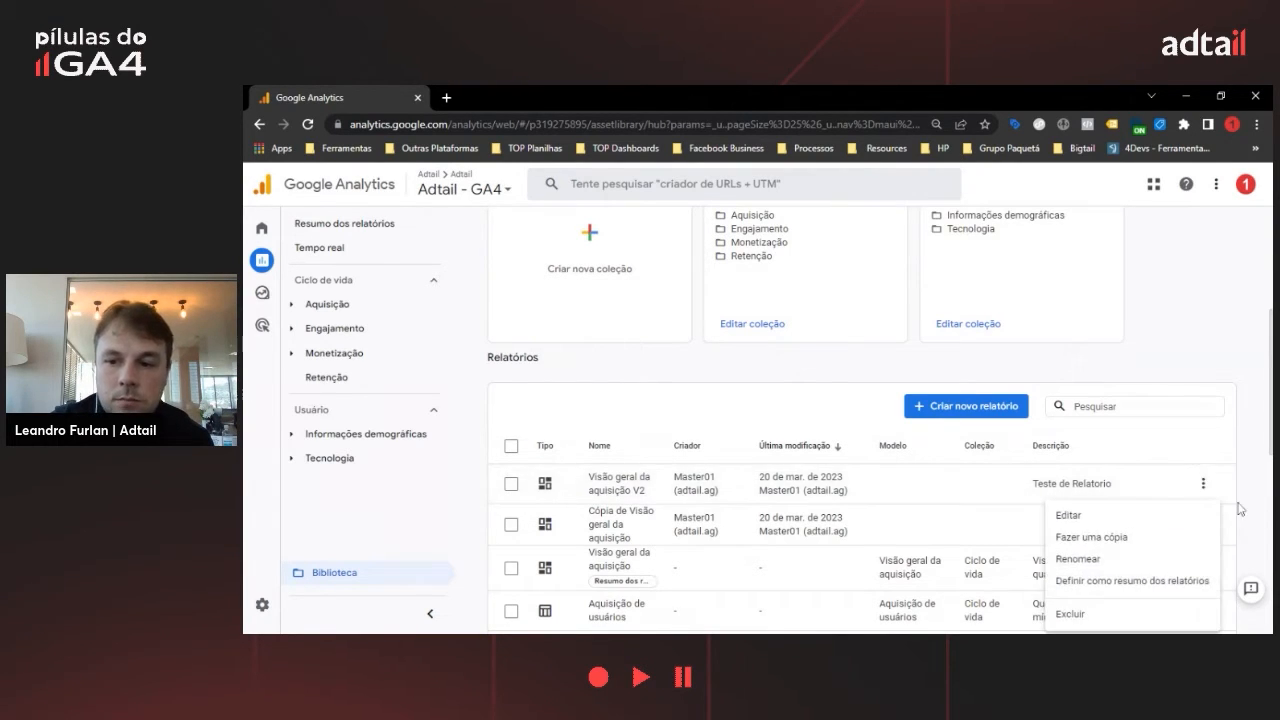
click(1117, 585)
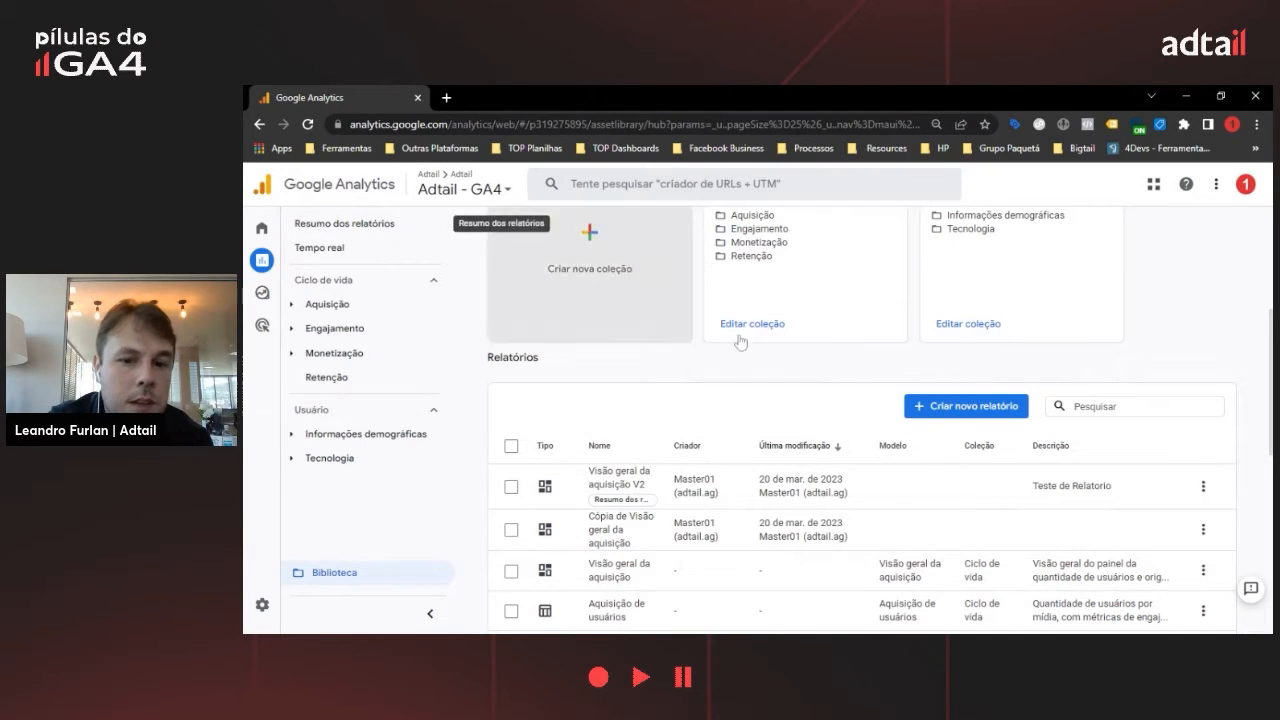
Open Resumo dos relatórios and examine the metric and dimension choices of the Sessões engajadas por Origem / mídia card
click(368, 226)
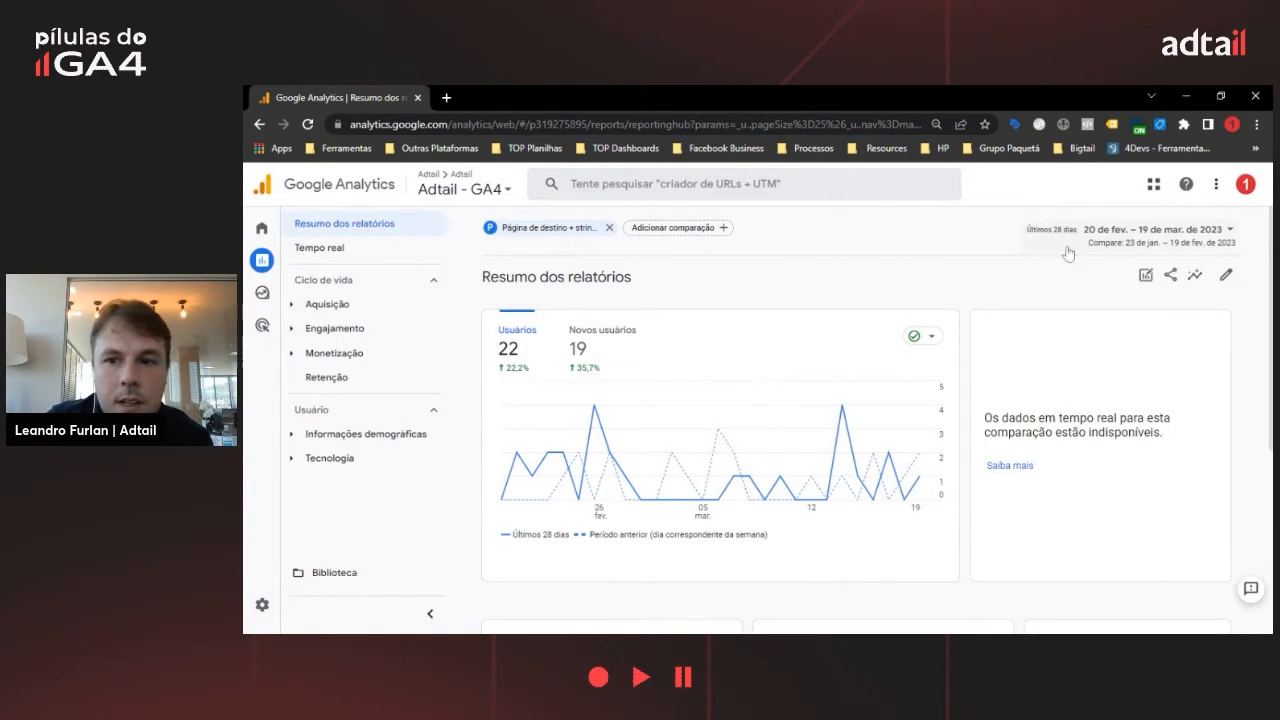
scroll(934, 331, down, 5)
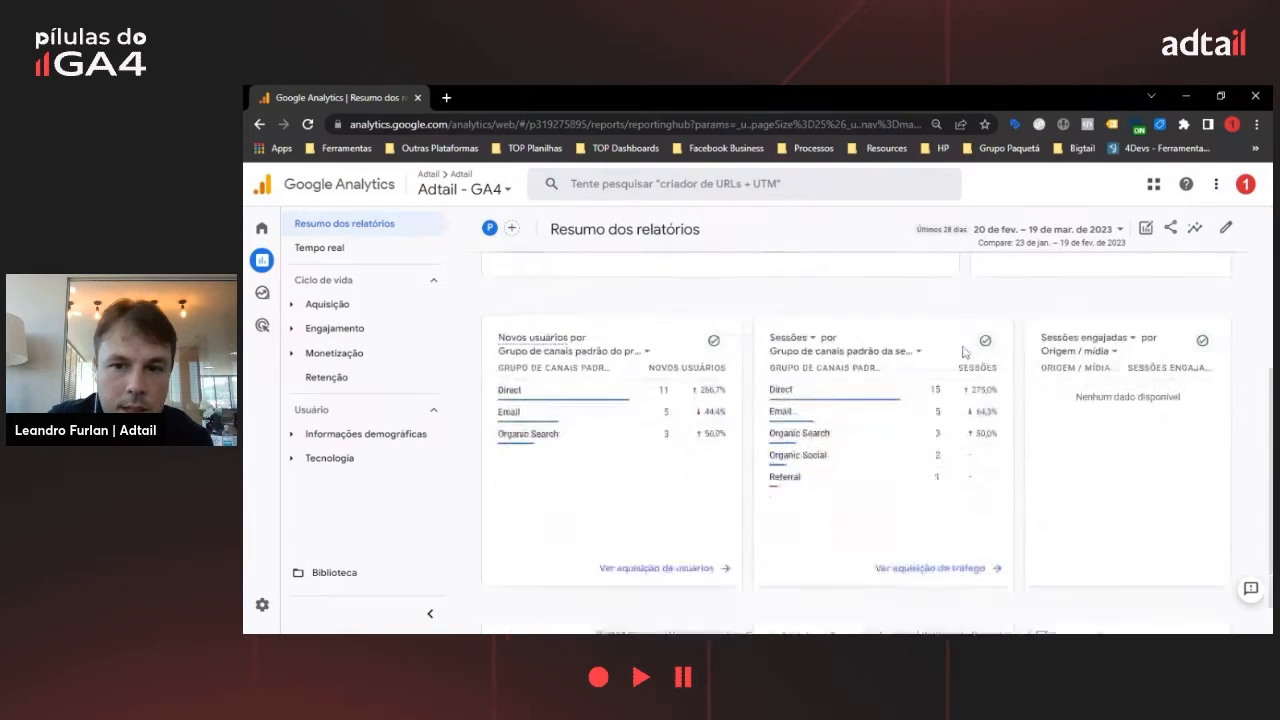
click(1116, 320)
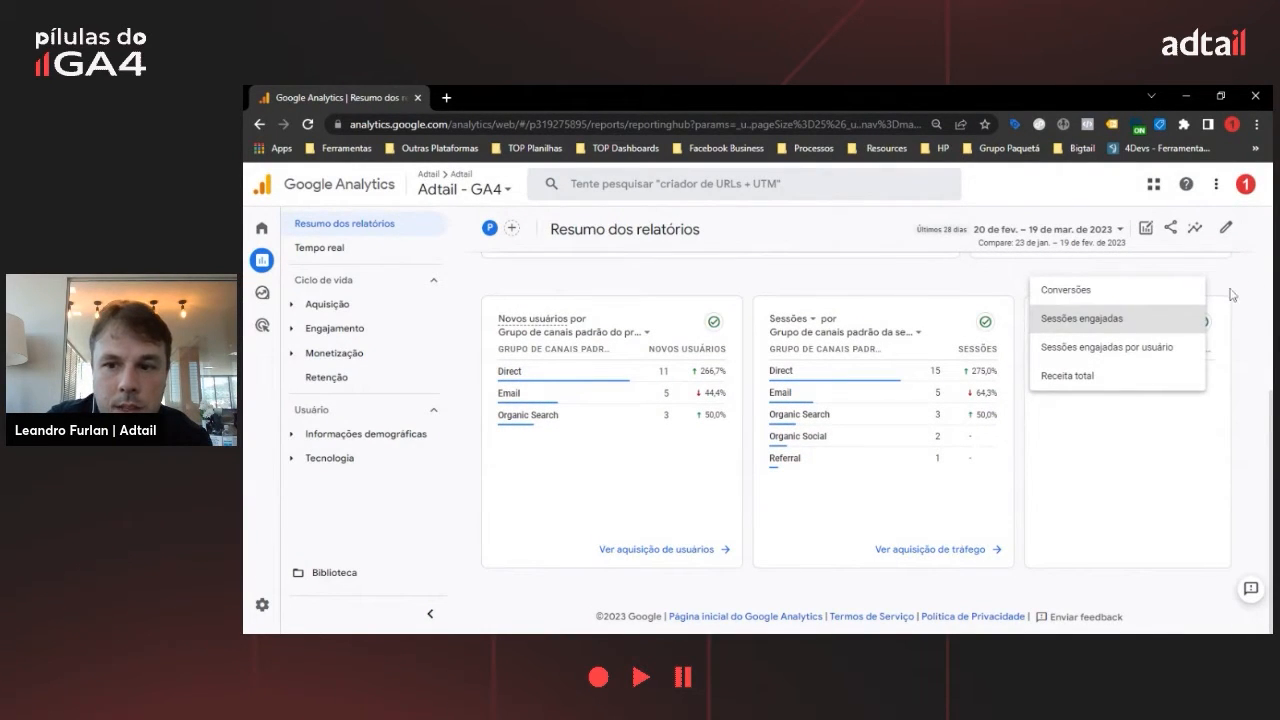
click(1232, 295)
click(1090, 320)
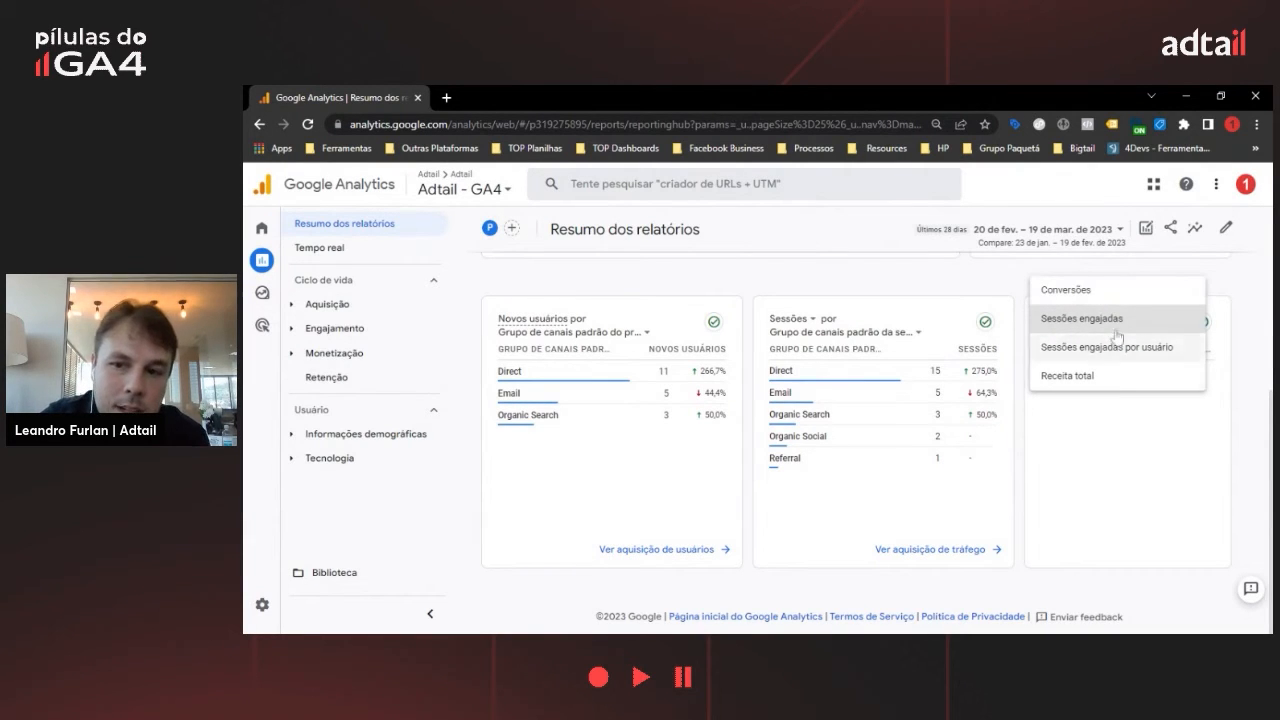
click(1248, 302)
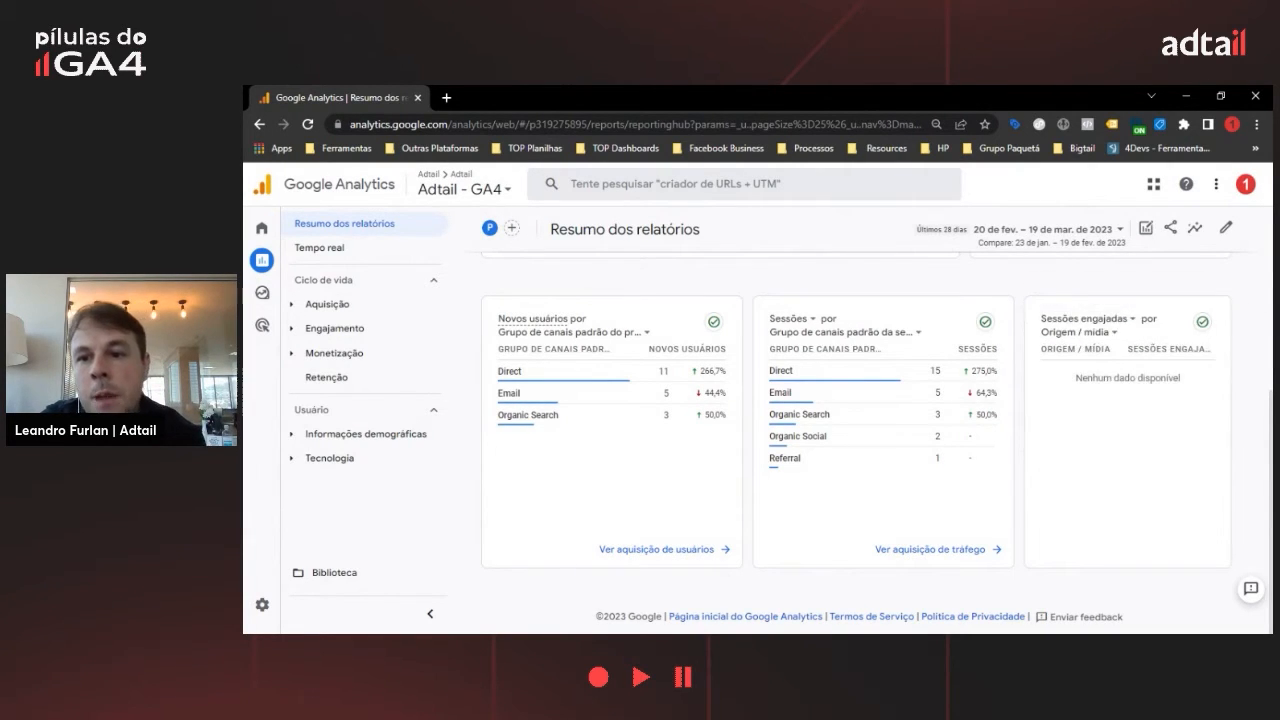
click(1104, 332)
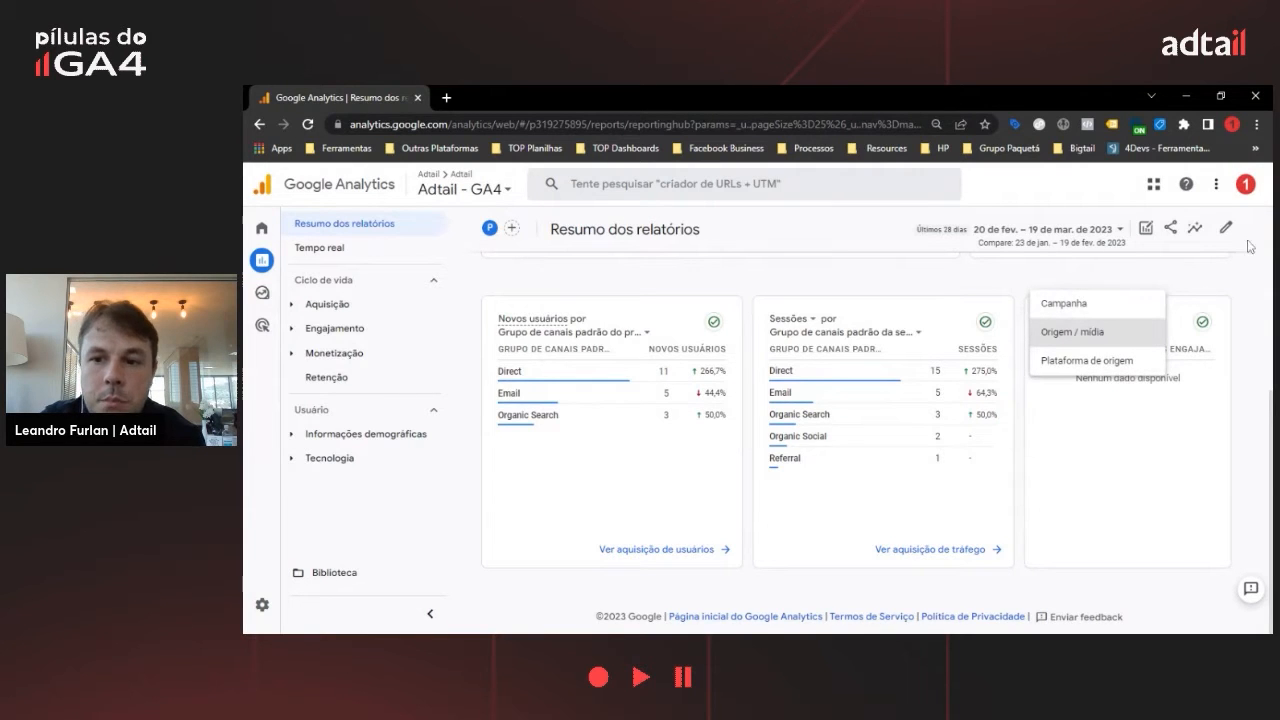
click(1234, 299)
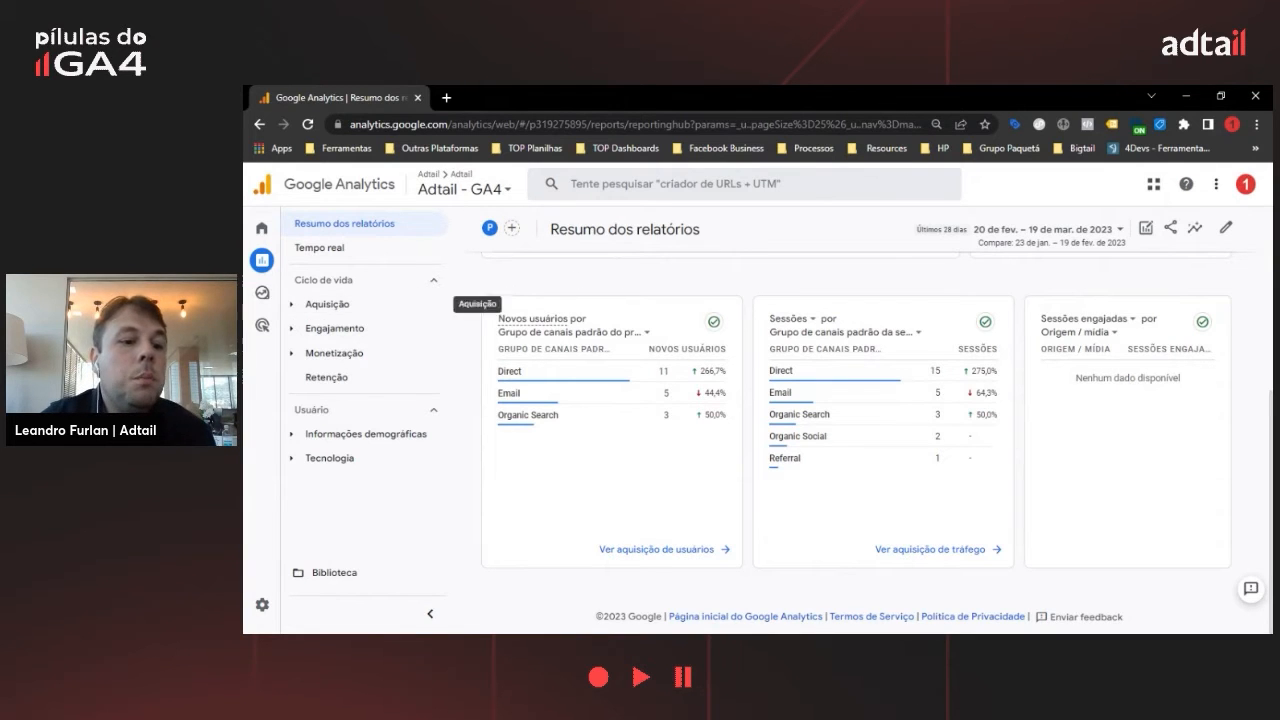
Edit the Ciclo de vida collection in the Biblioteca, replacing the Aquisição topic's overview report with Visão geral da aquisição V2
click(338, 579)
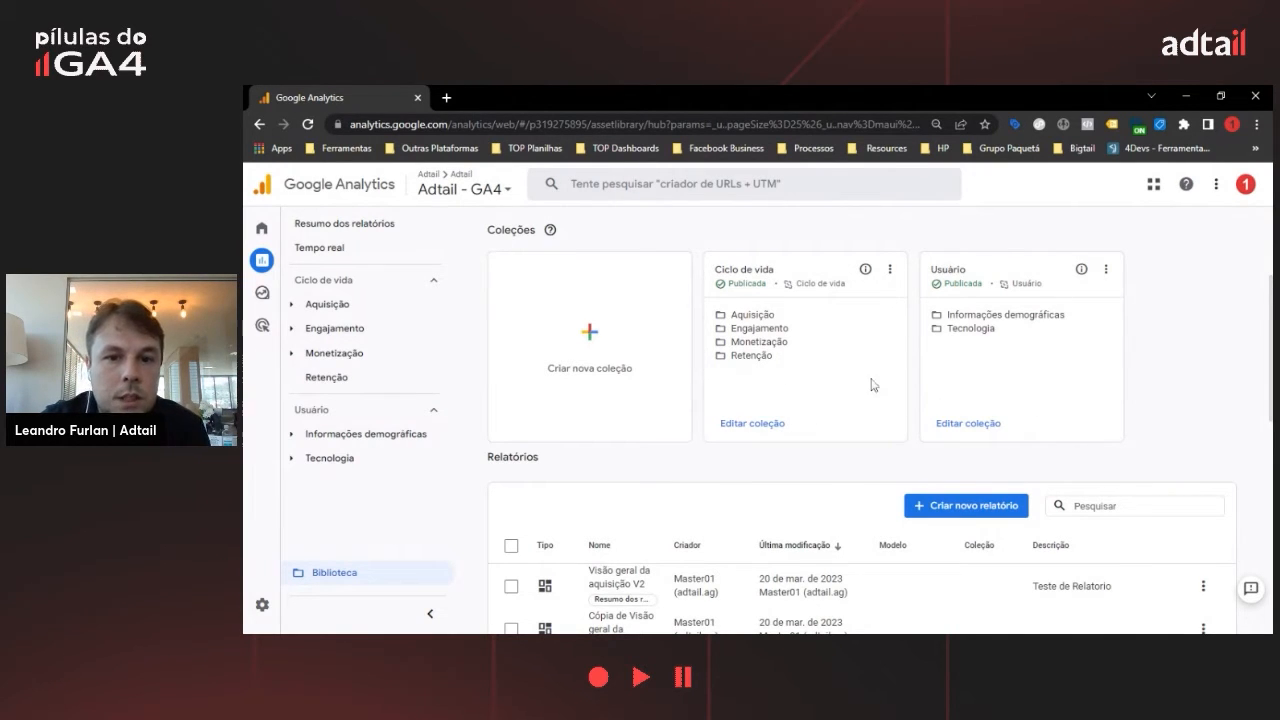
click(776, 432)
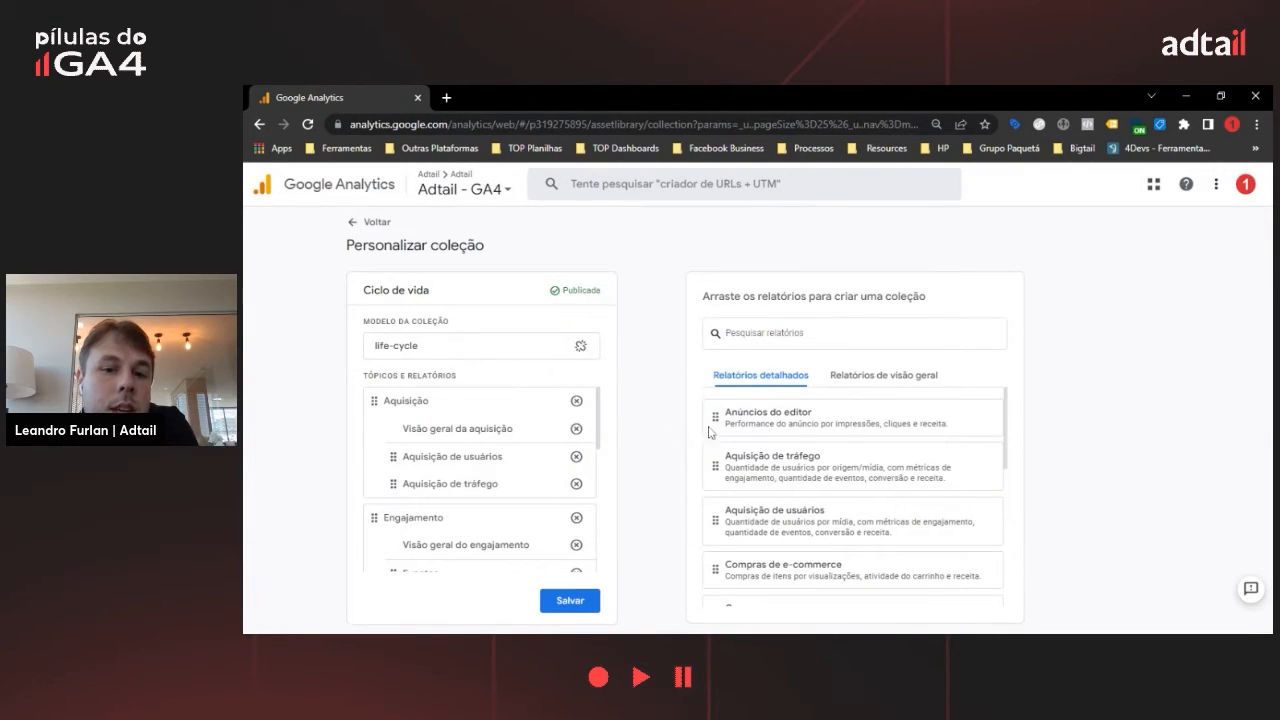
click(884, 376)
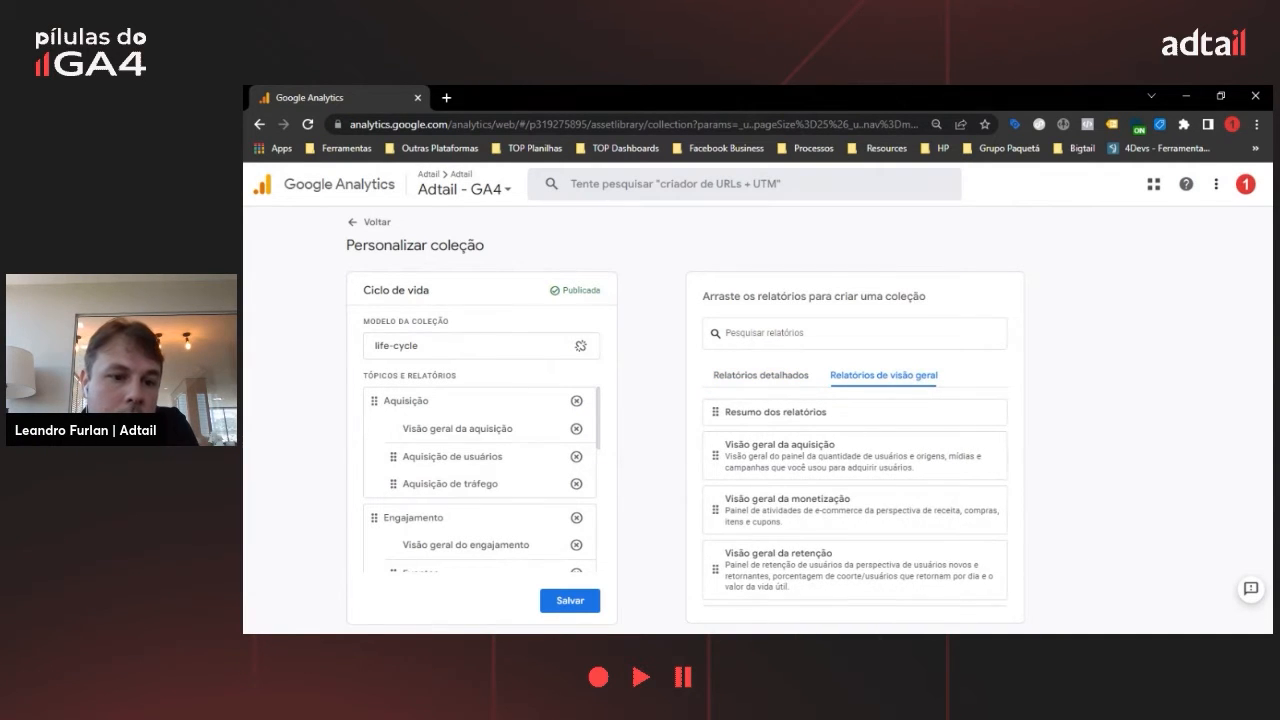
scroll(920, 485, down, 5)
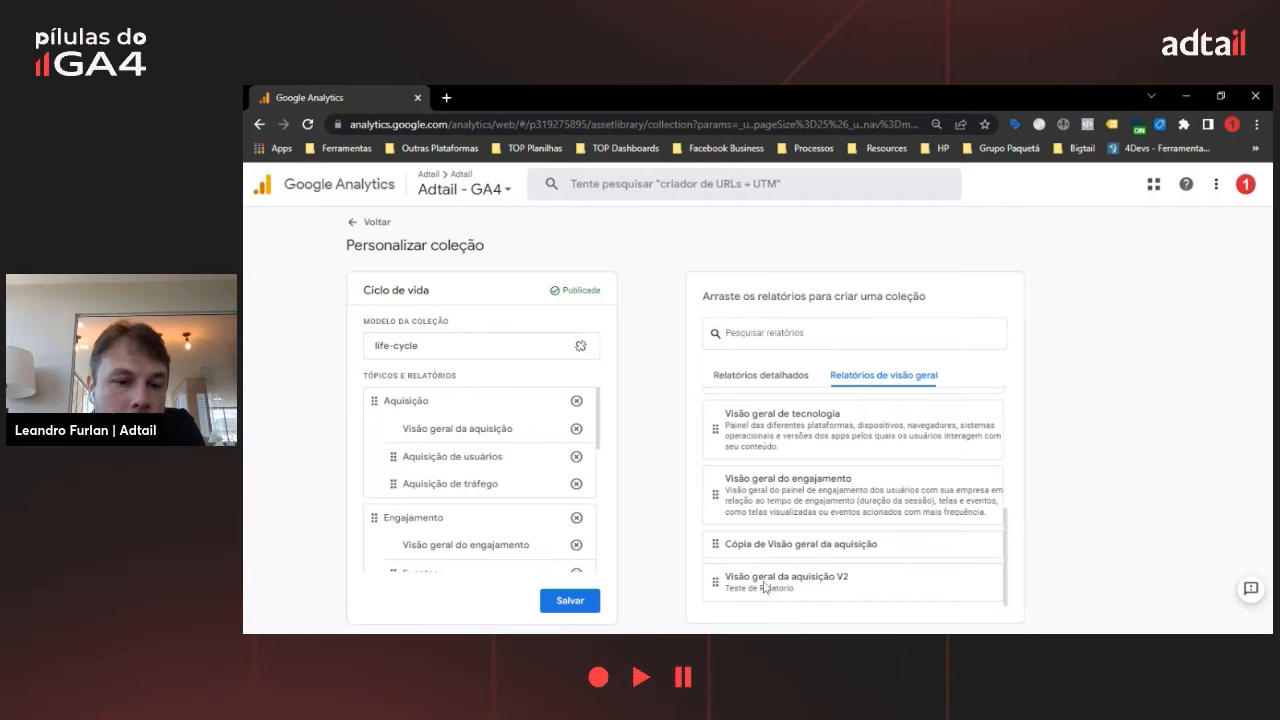
drag(765, 588, 418, 424)
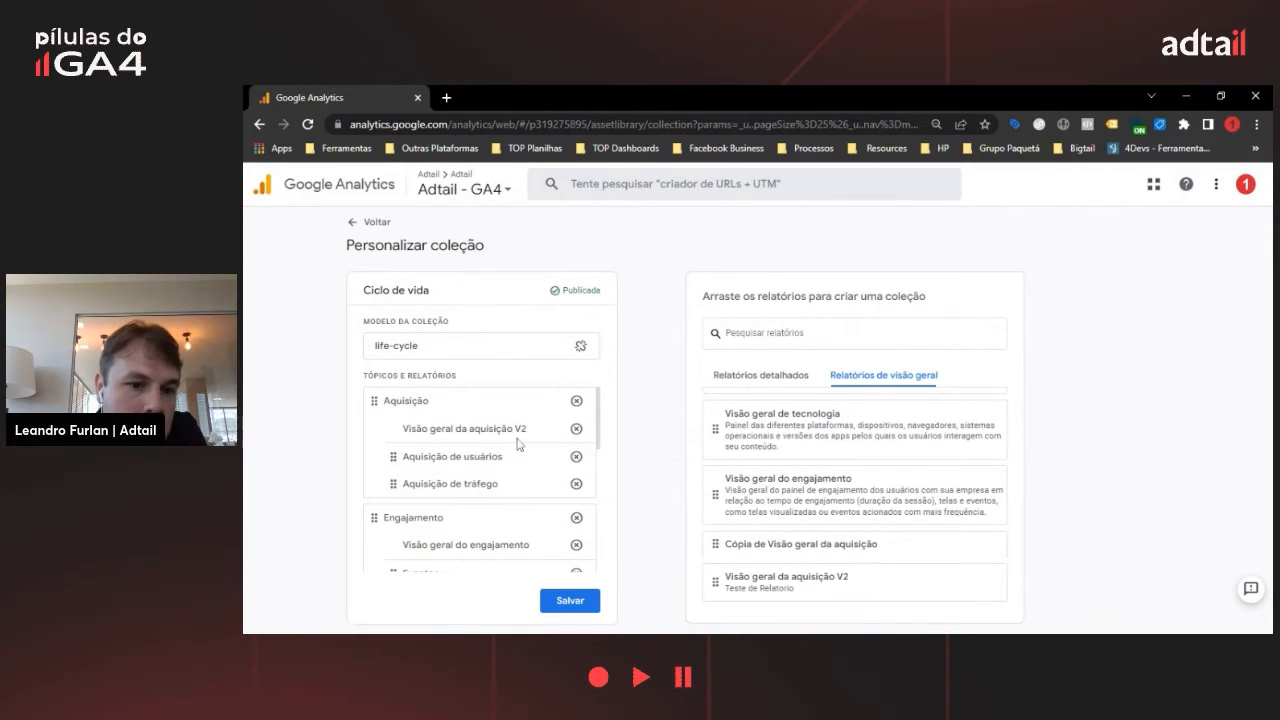
Review the remaining topics of the Ciclo de vida collection and save the changes to the current collection
scroll(600, 445, down, 10)
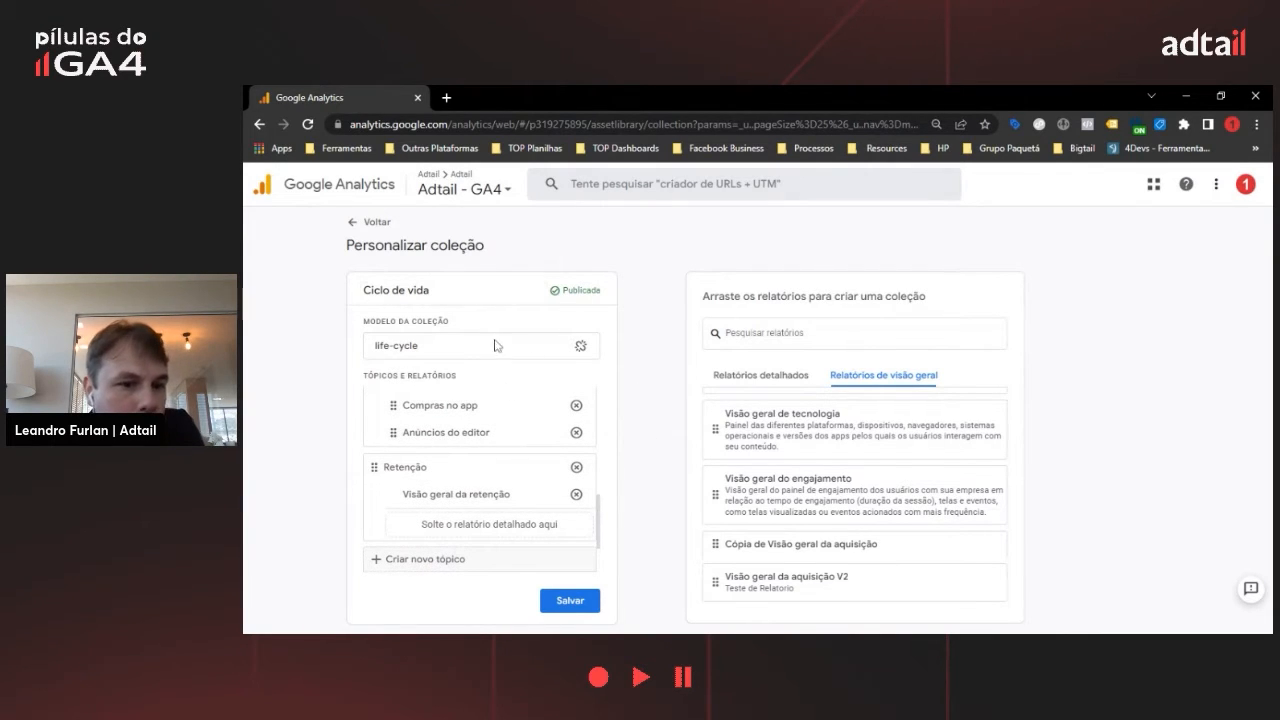
scroll(455, 517, up, 5)
scroll(459, 515, down, 5)
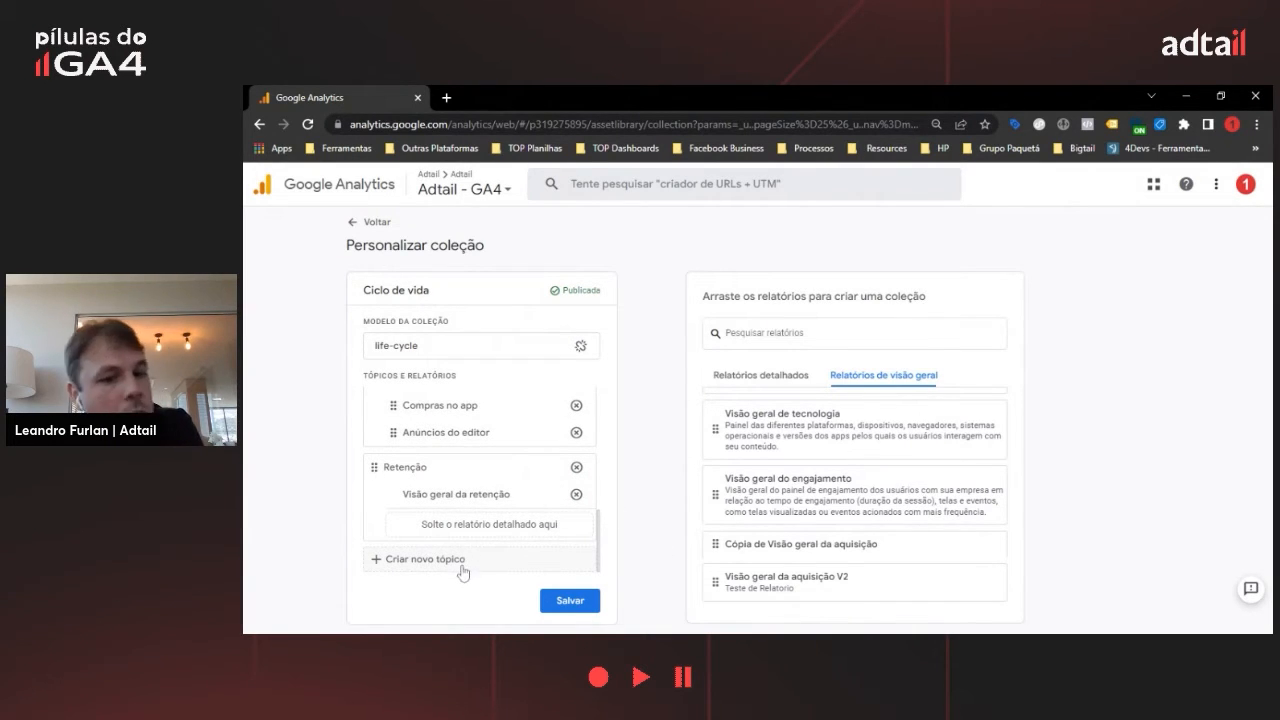
scroll(478, 493, up, 3)
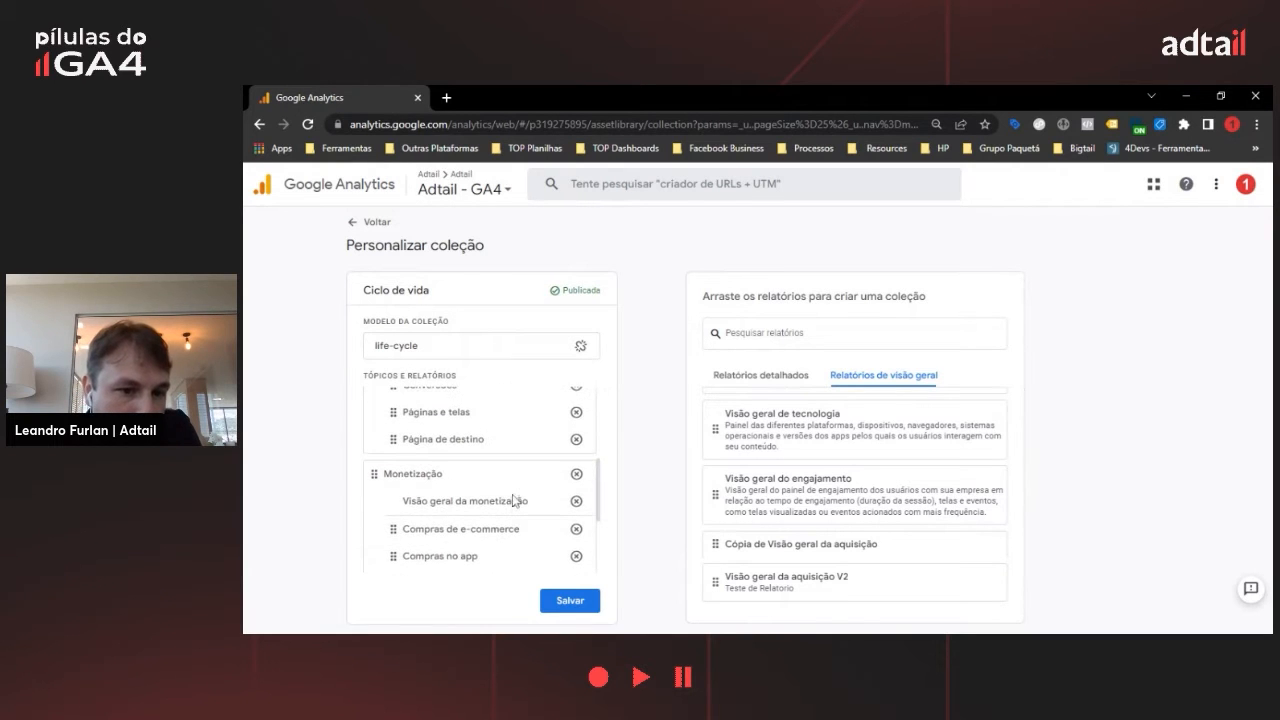
scroll(478, 476, up, 3)
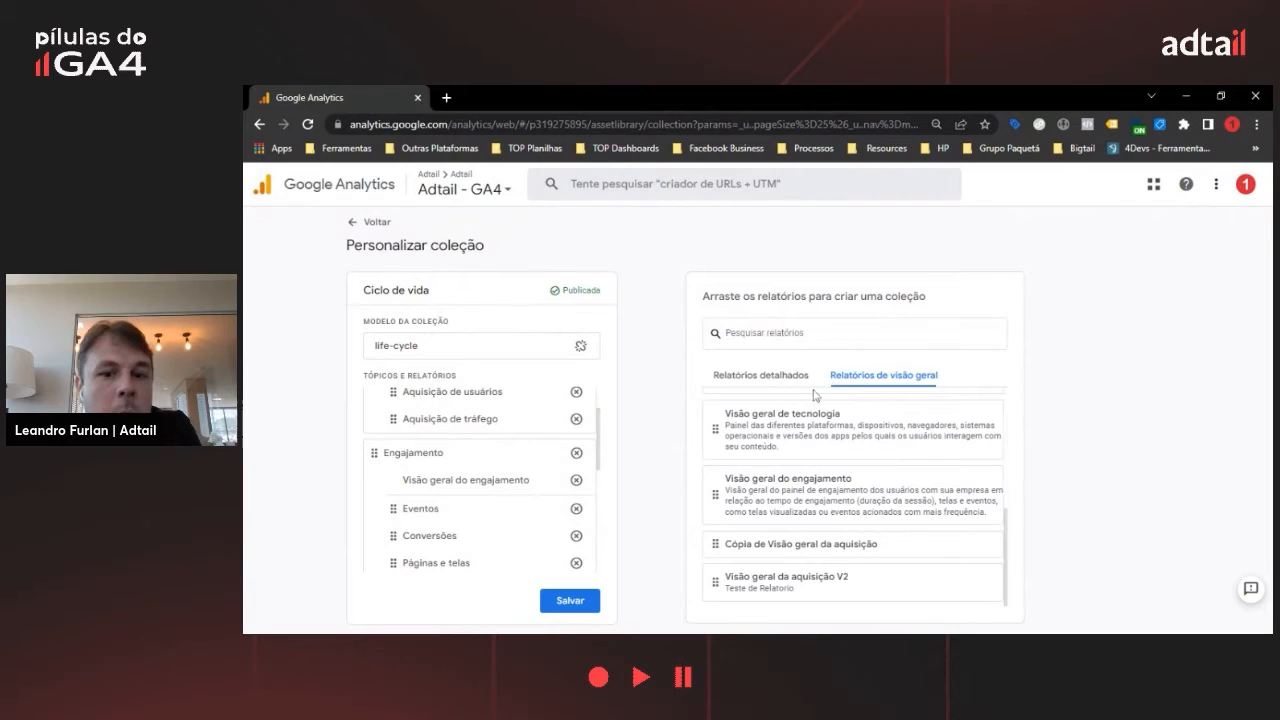
click(570, 600)
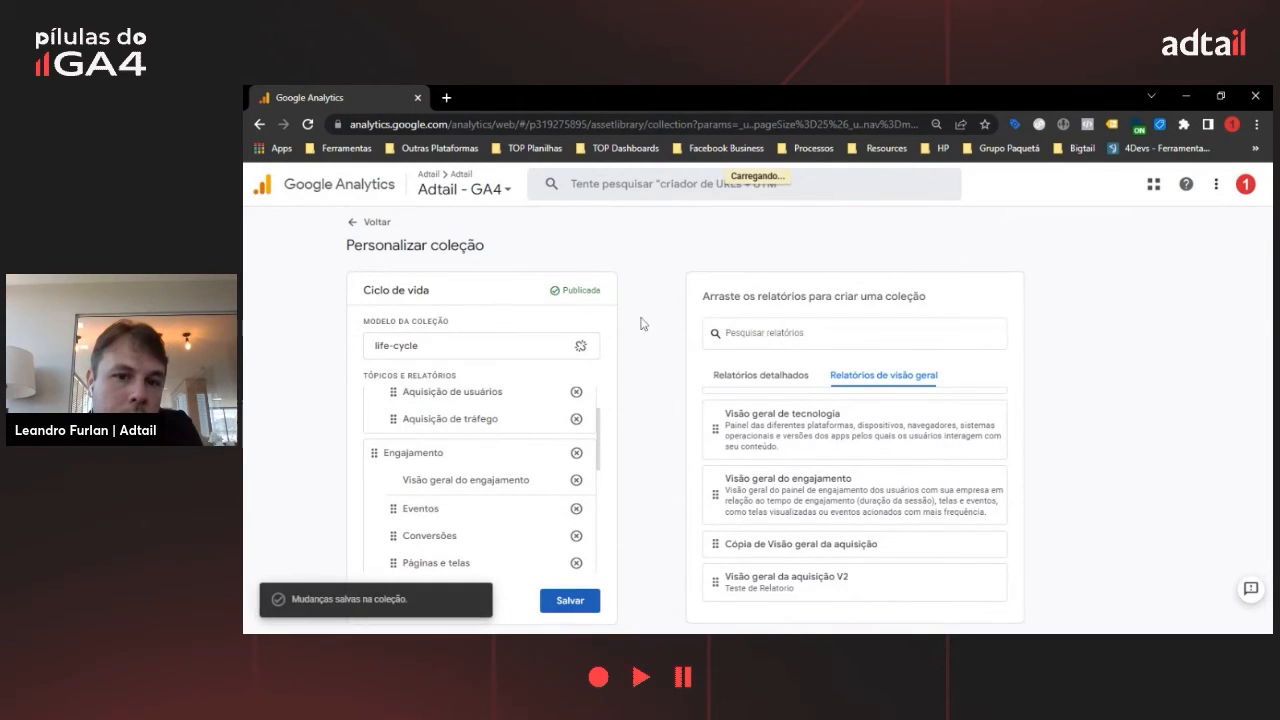
Review the templates for a new collection and start a blank one with Em branco
scroll(600, 410, down, 2)
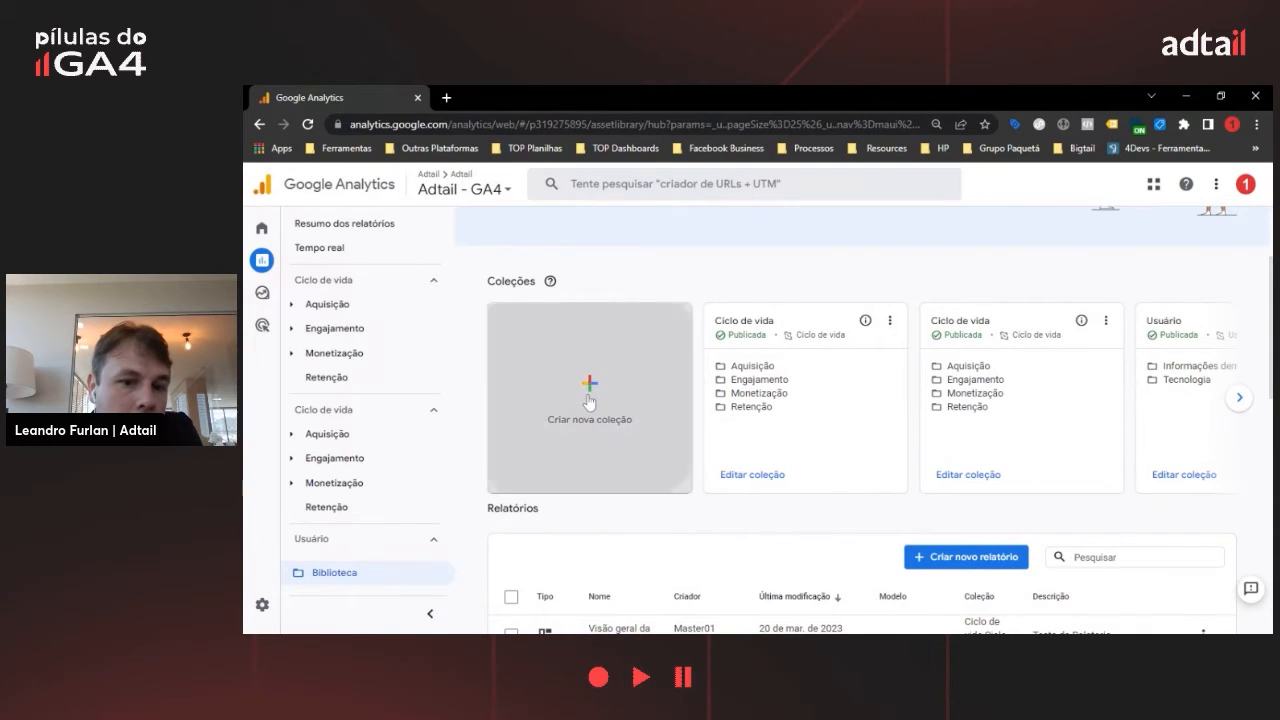
click(660, 330)
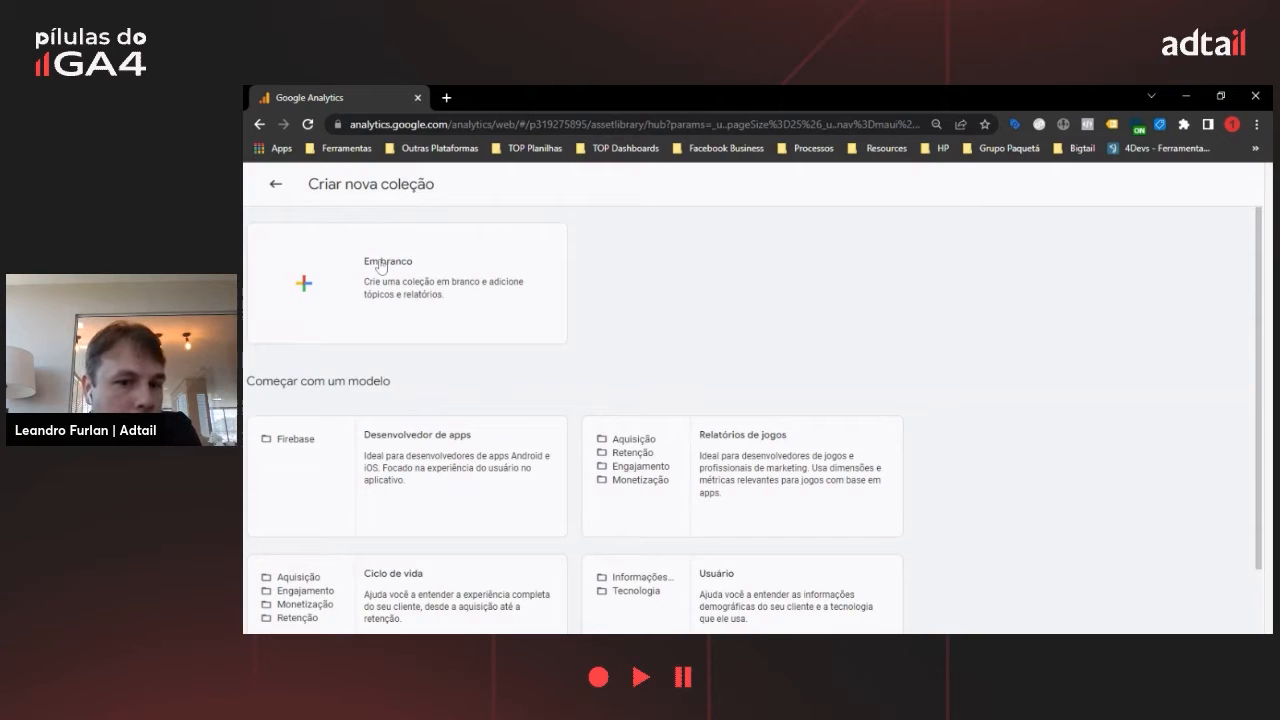
scroll(711, 360, down, 1)
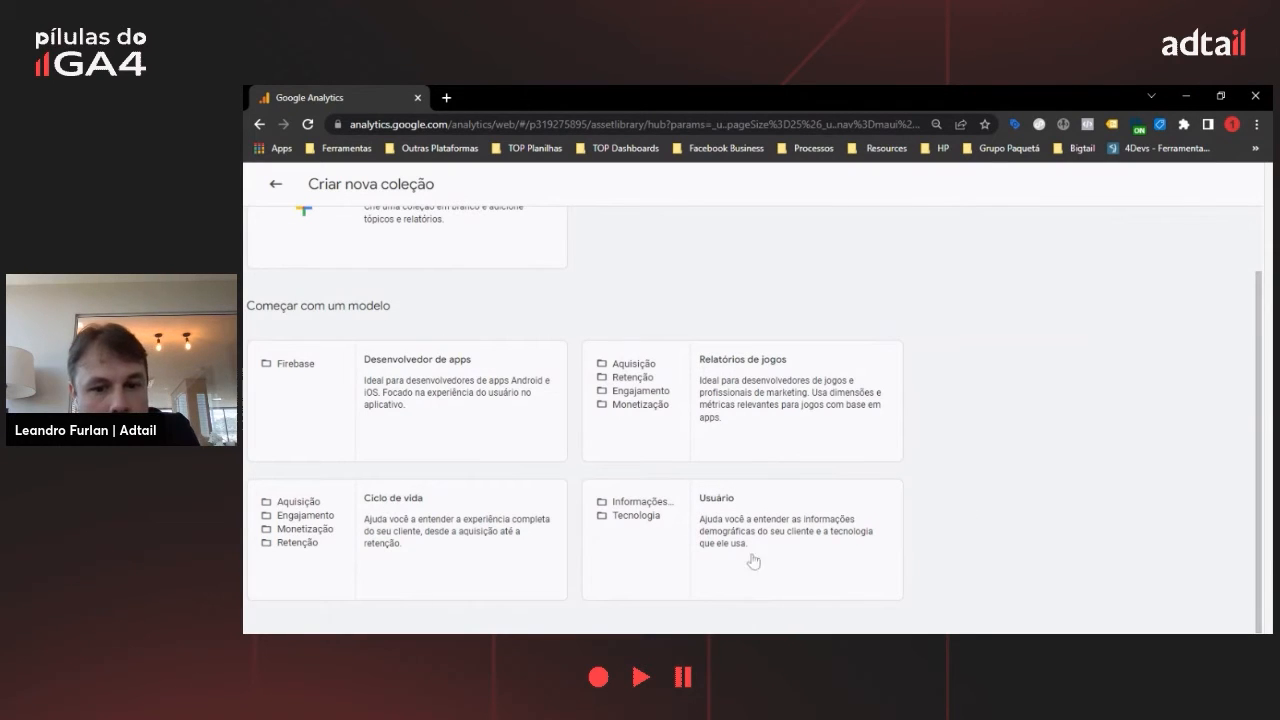
scroll(565, 373, up, 2)
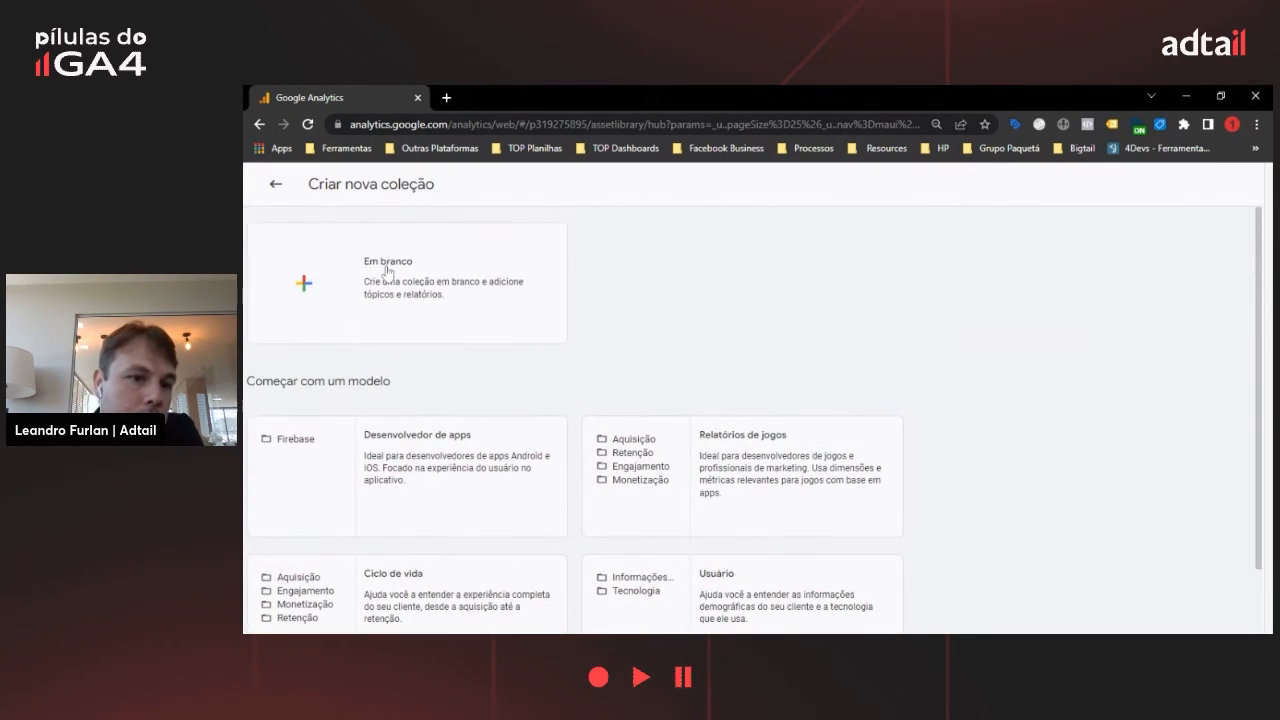
key(Escape)
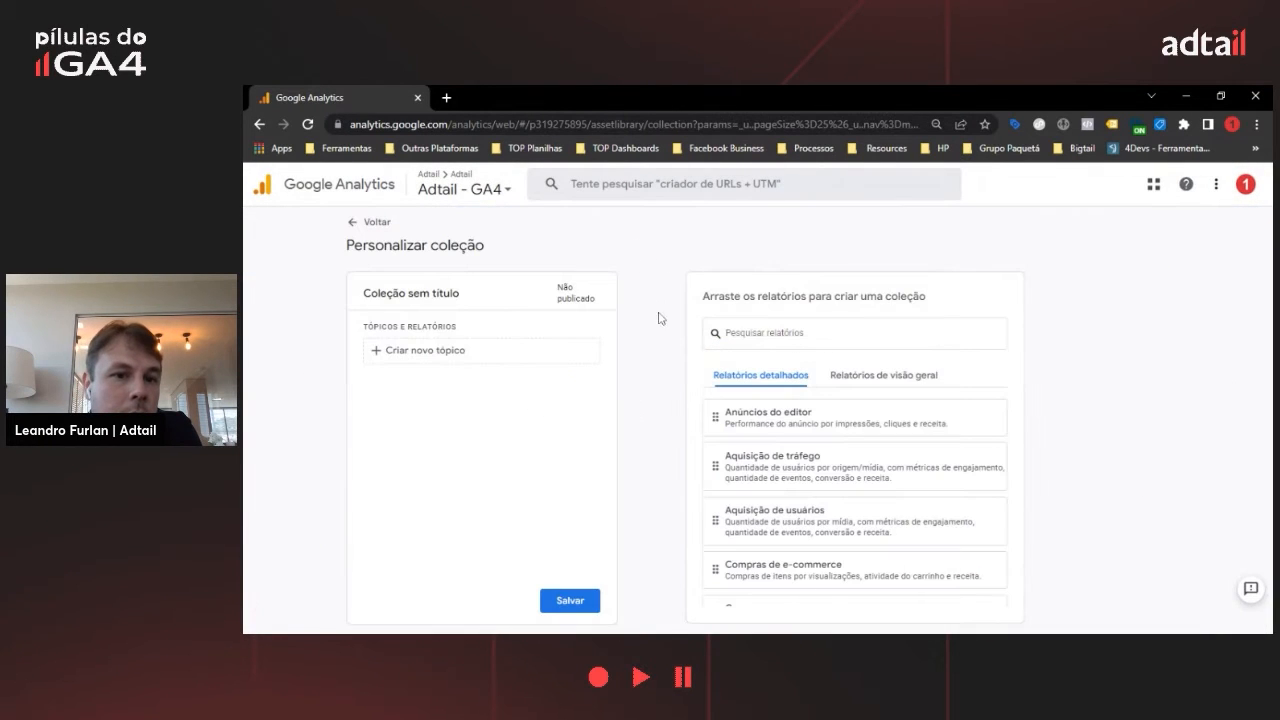
Create the topic Teste Relatorio in the untitled collection and add Visão geral da aquisição V2 as its overview report
click(446, 356)
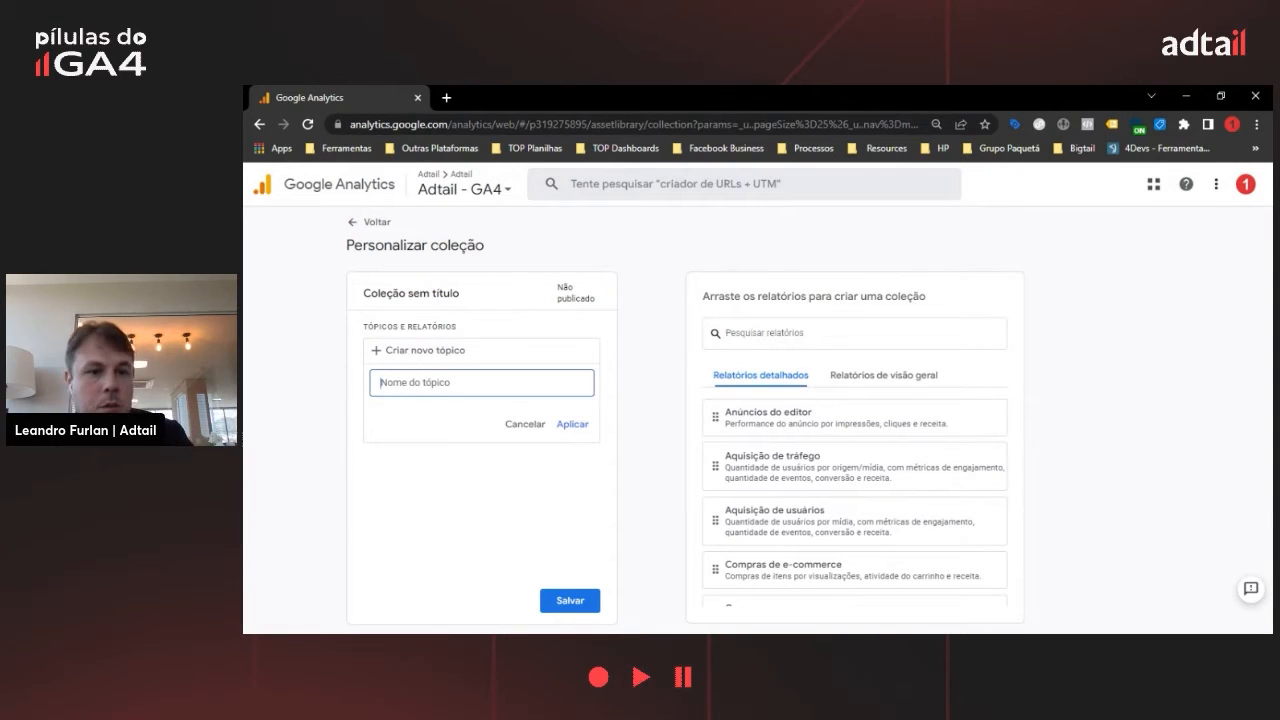
text(Teste Relatorio)
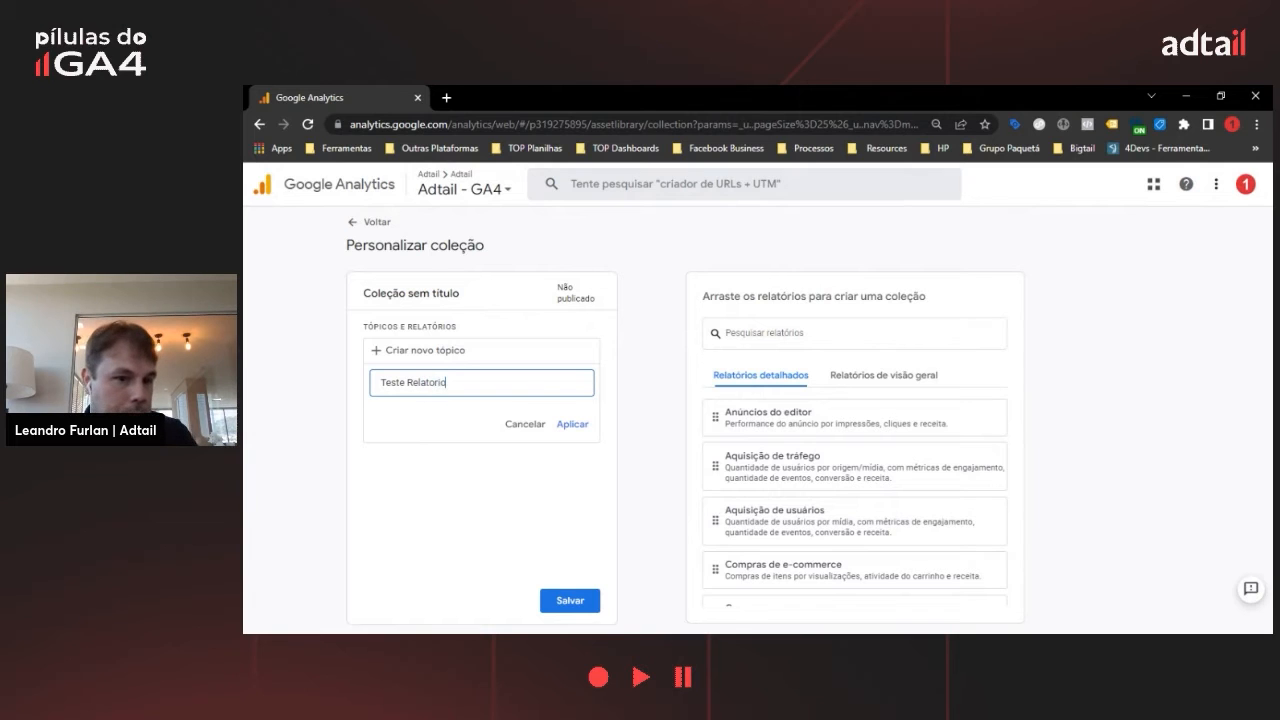
click(572, 424)
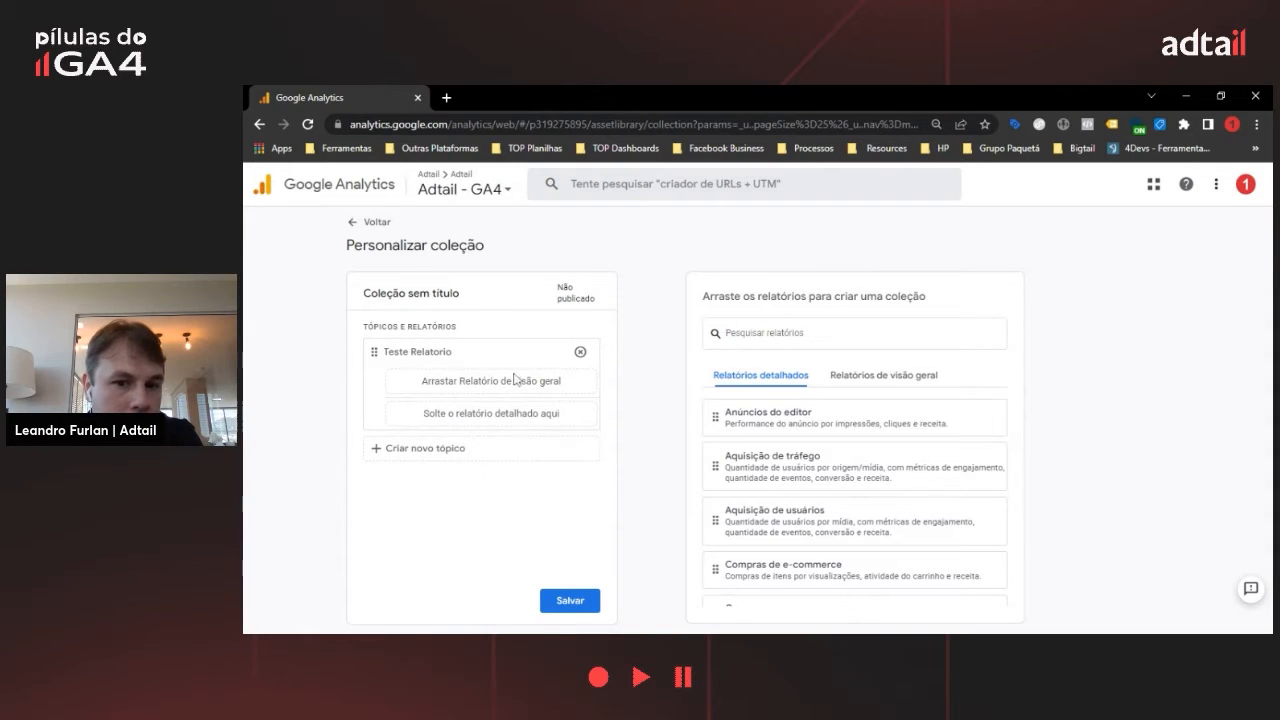
click(845, 375)
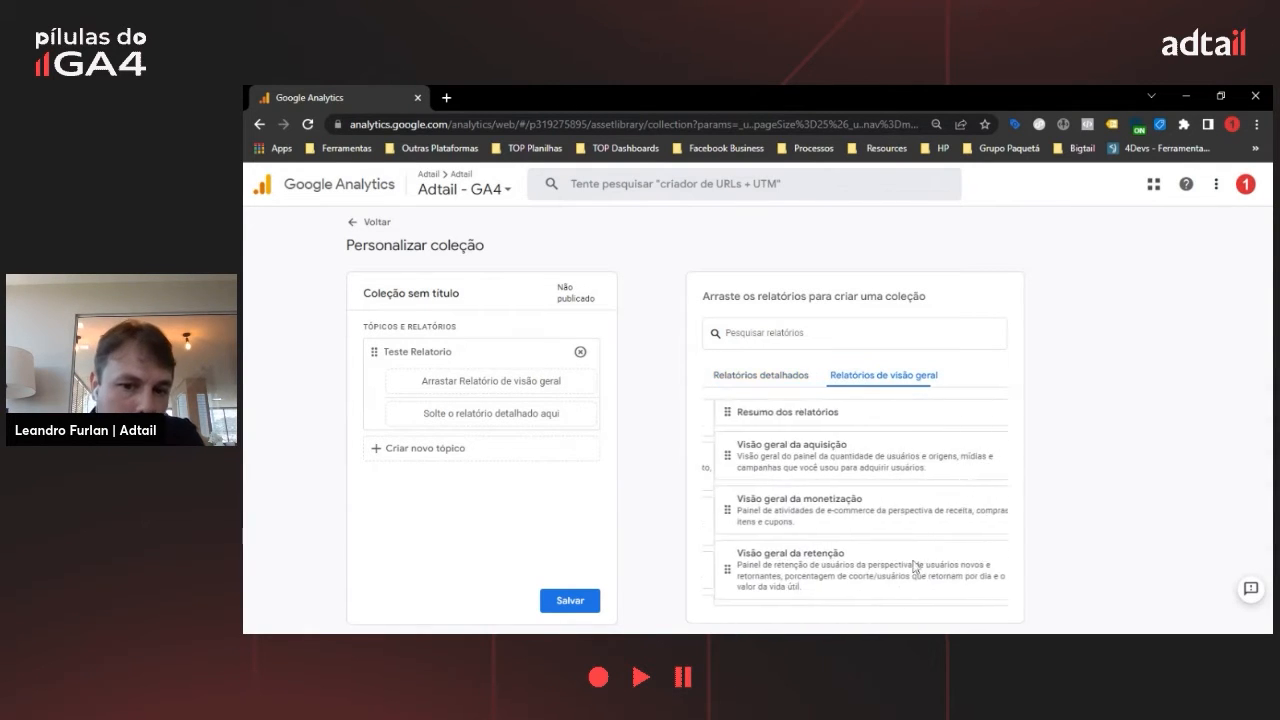
scroll(850, 557, down, 5)
drag(828, 583, 560, 380)
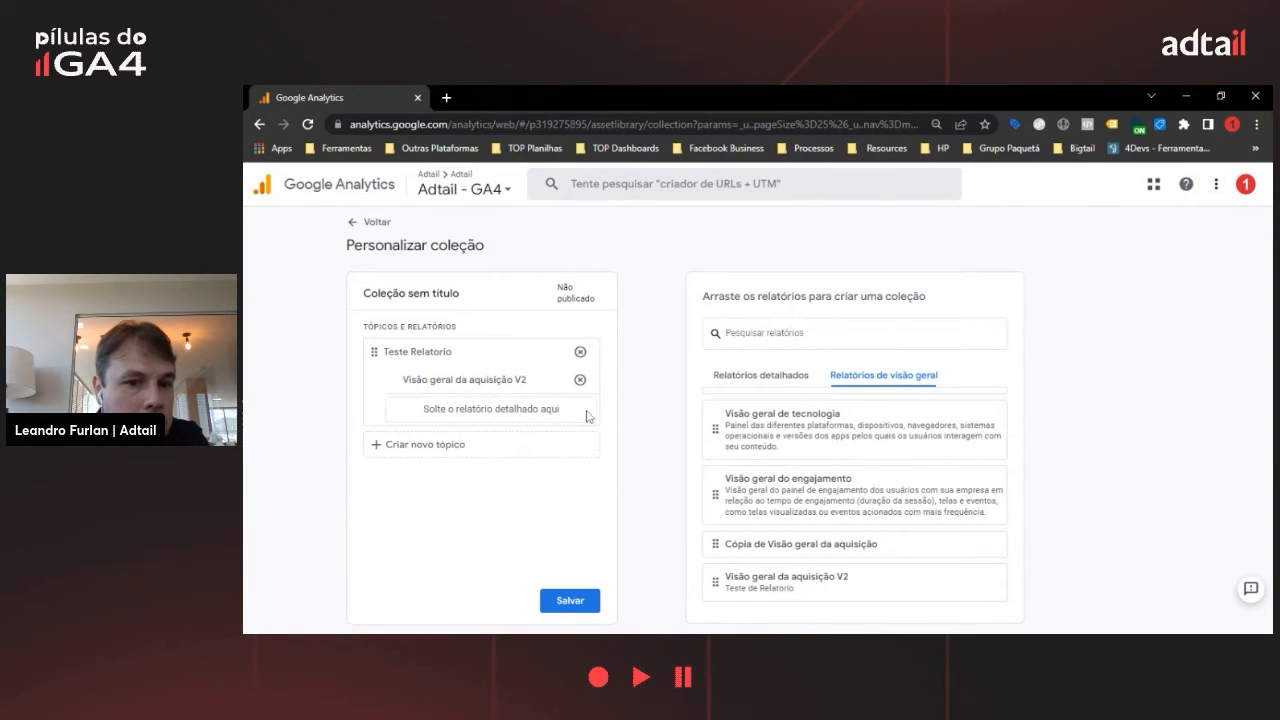
Add the detail report Páginas e telas to the Teste Relatorio topic and save the collection
click(788, 378)
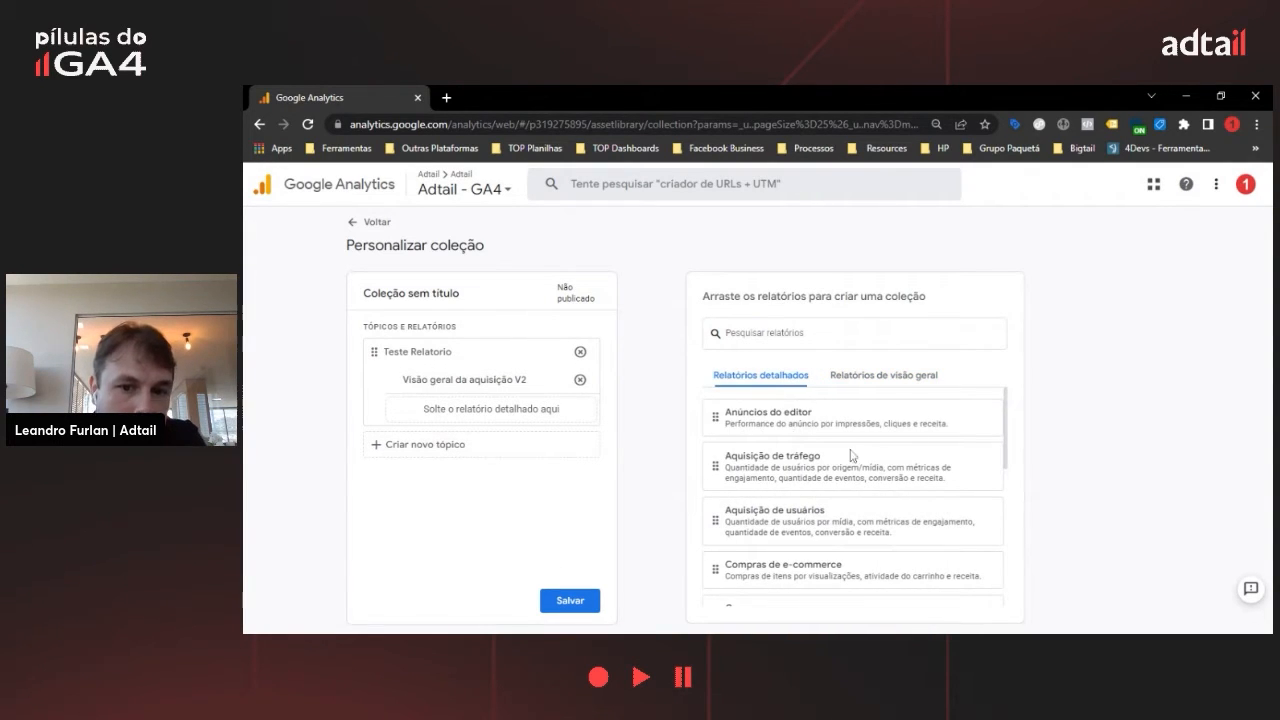
scroll(851, 456, down, 6)
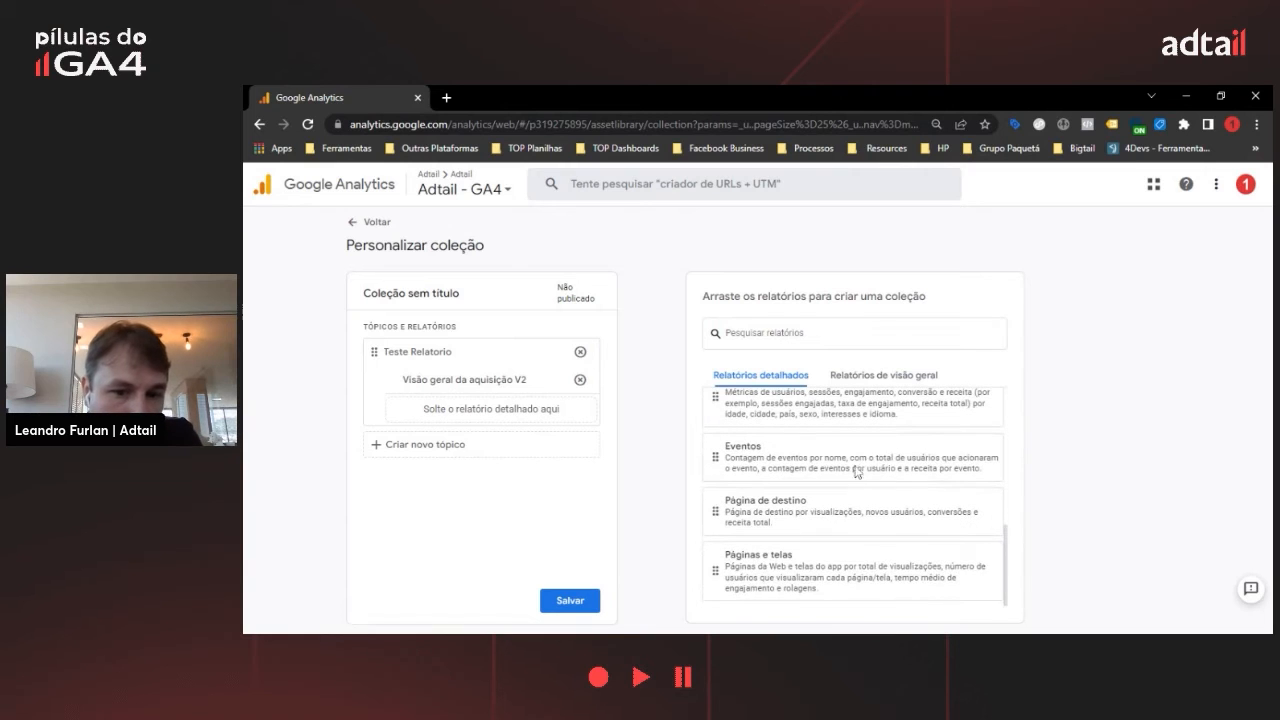
drag(783, 575, 480, 410)
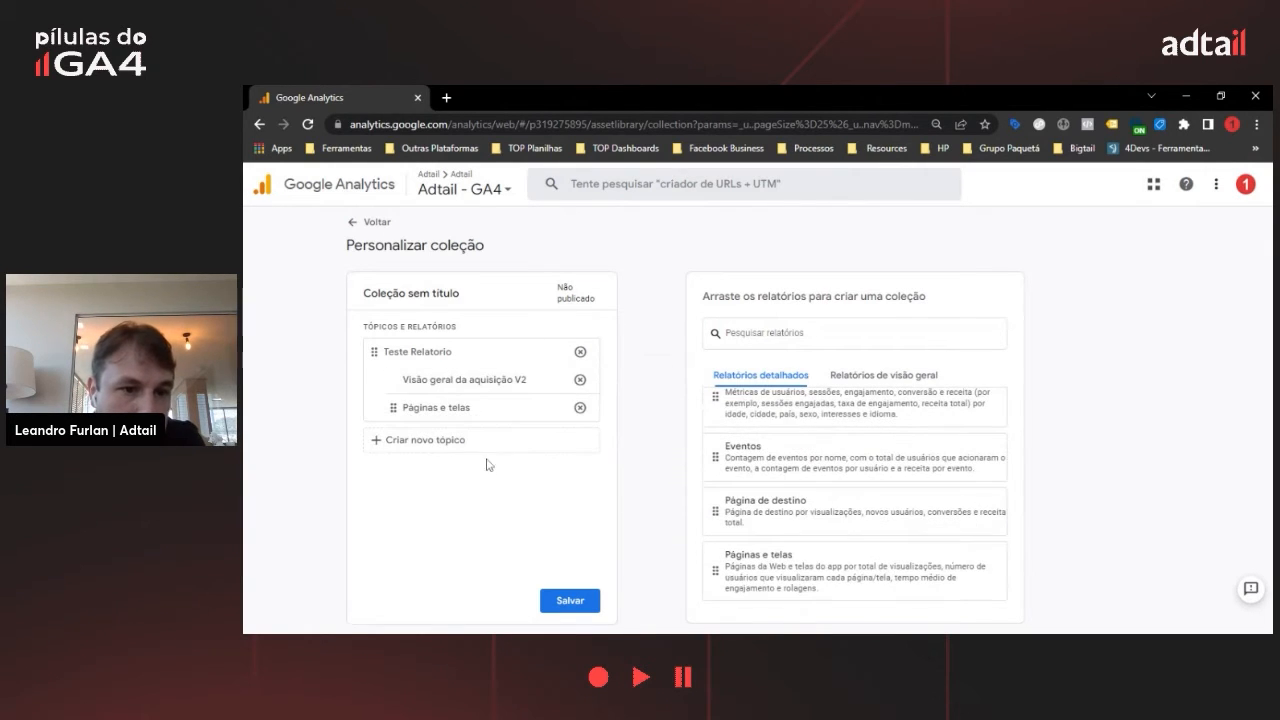
click(586, 603)
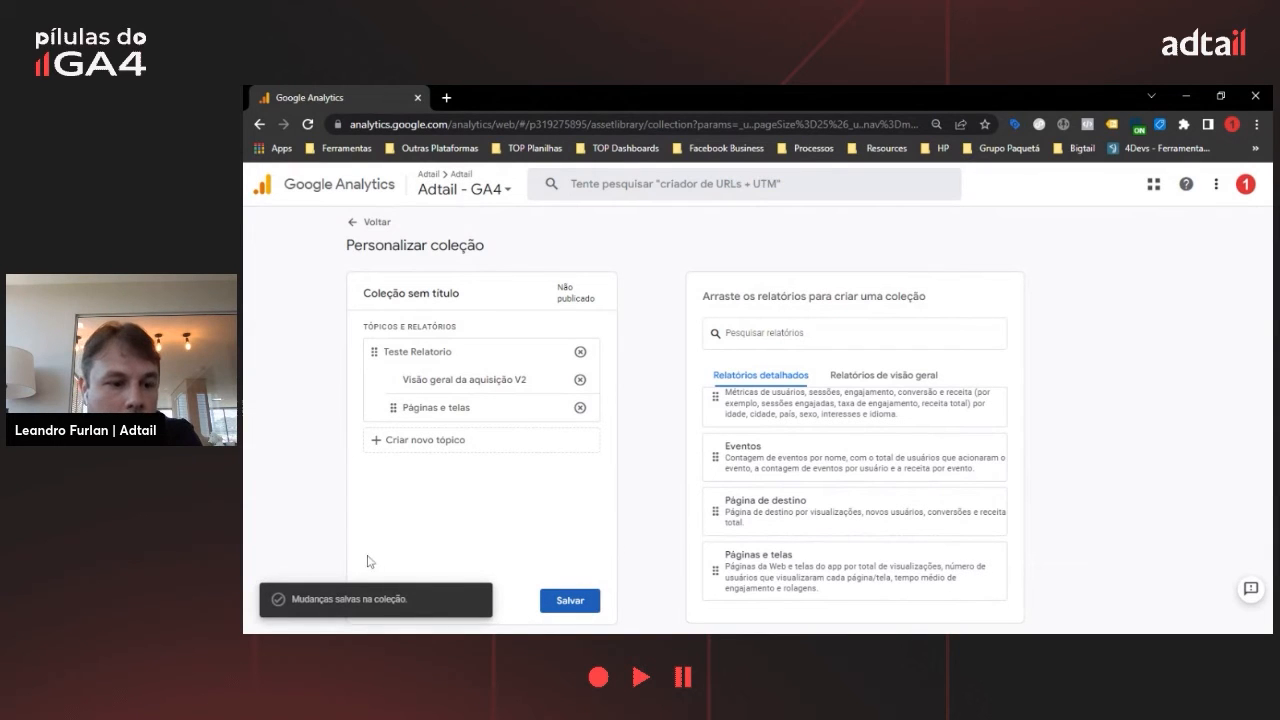
Return to the Biblioteca, review the templates for a new detail report and start a blank one with Em branco
click(370, 223)
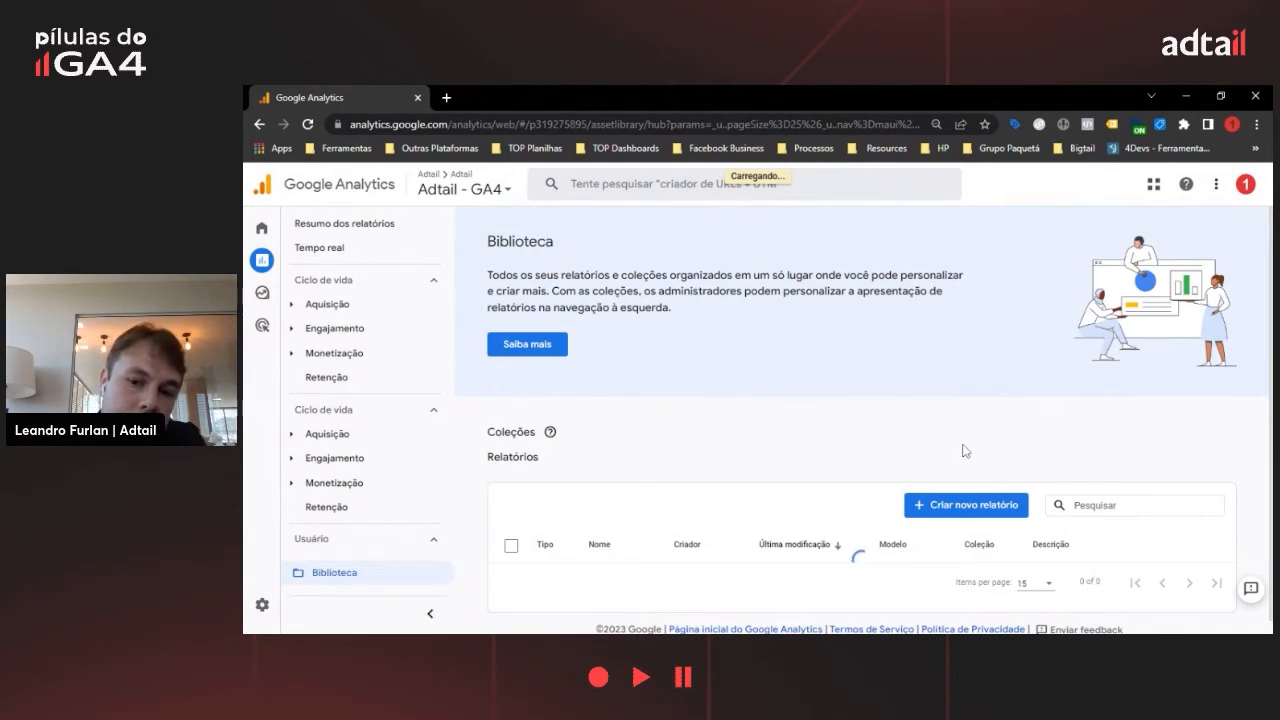
scroll(960, 430, down, 3)
click(947, 395)
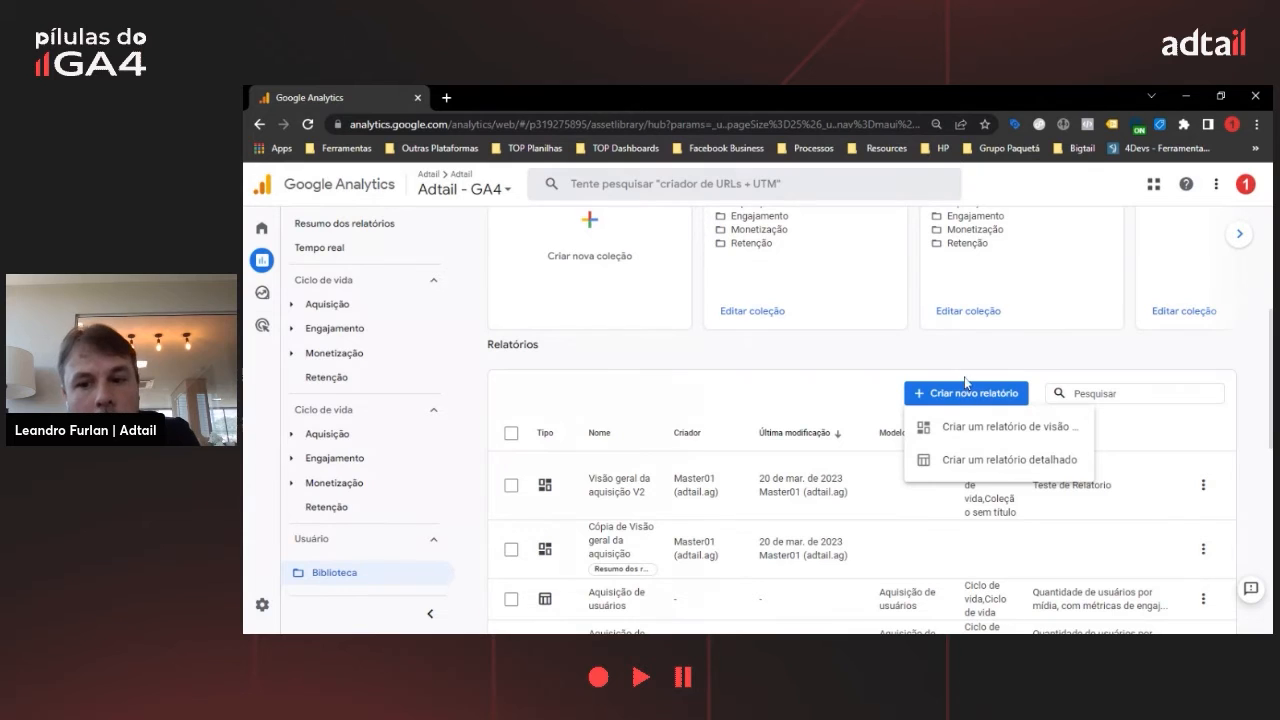
click(1030, 468)
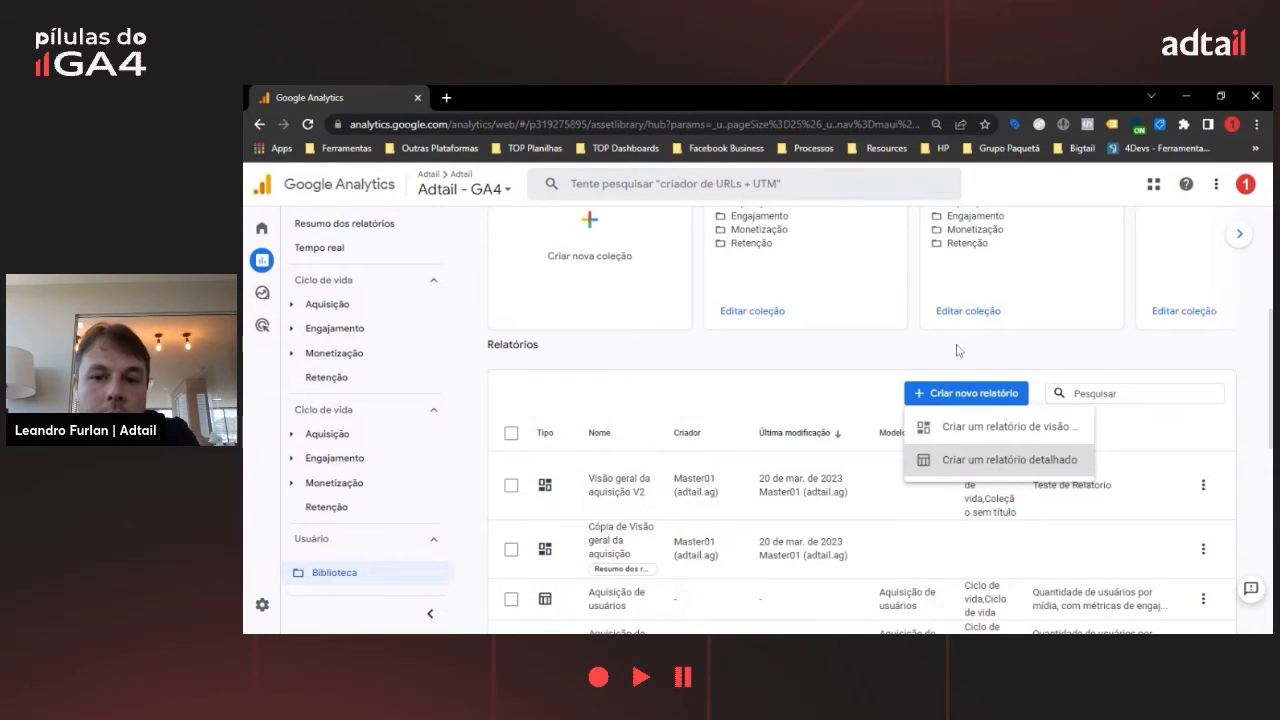
click(1009, 460)
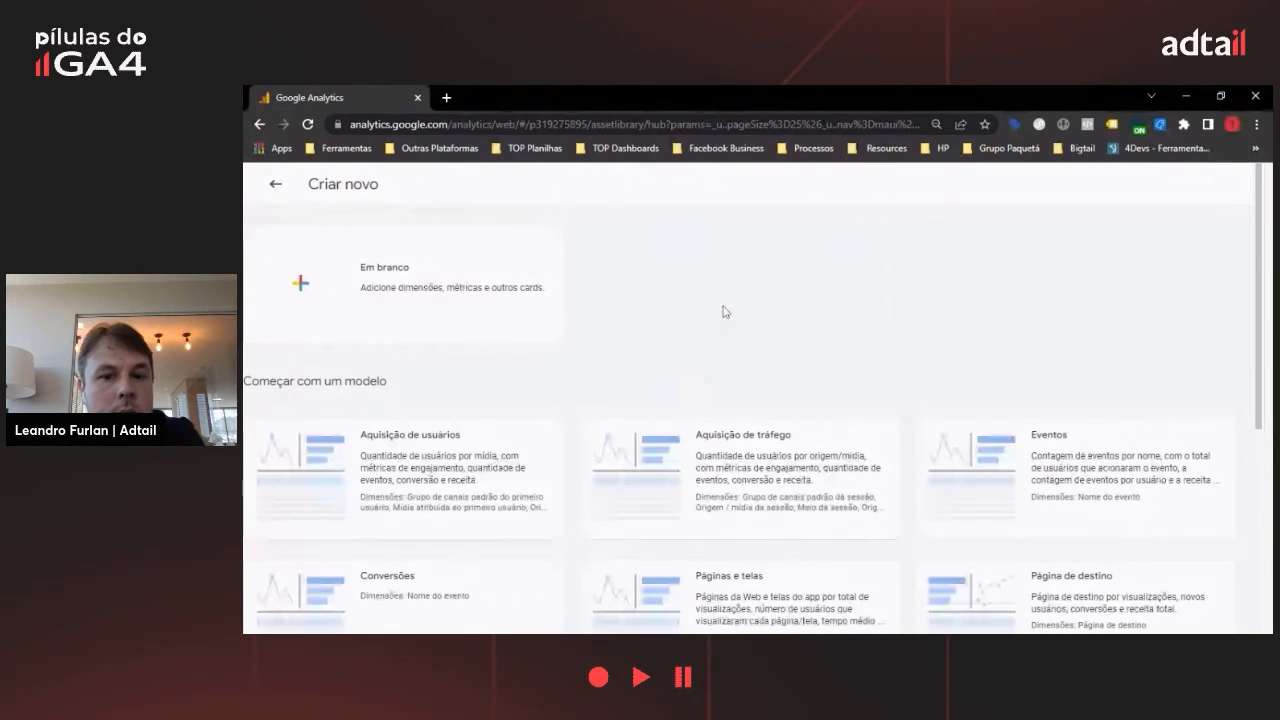
scroll(724, 311, down, 3)
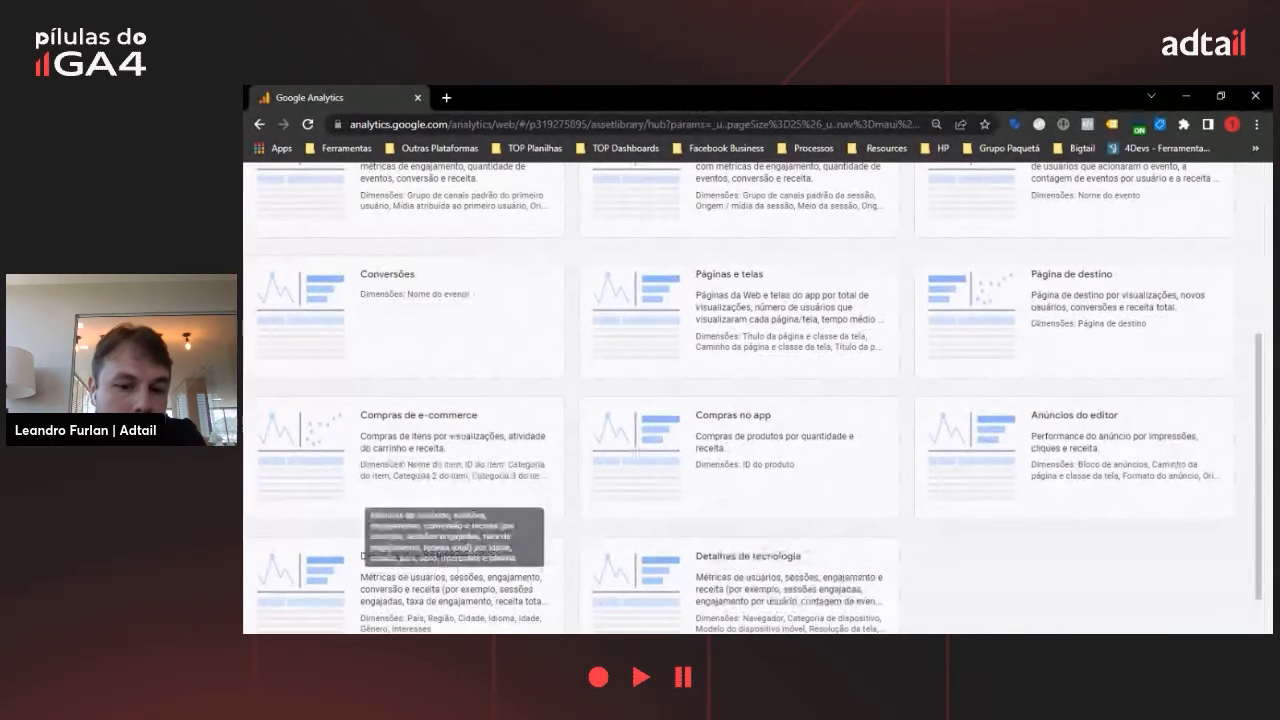
scroll(948, 495, up, 3)
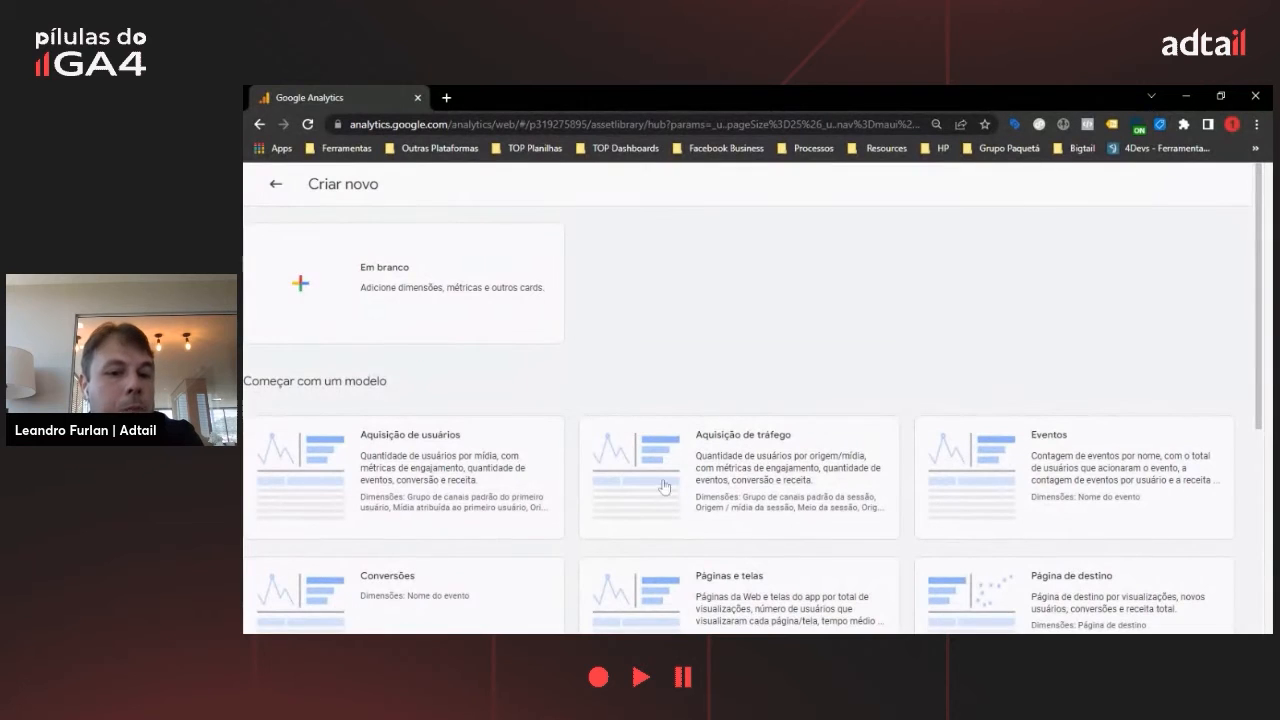
click(377, 288)
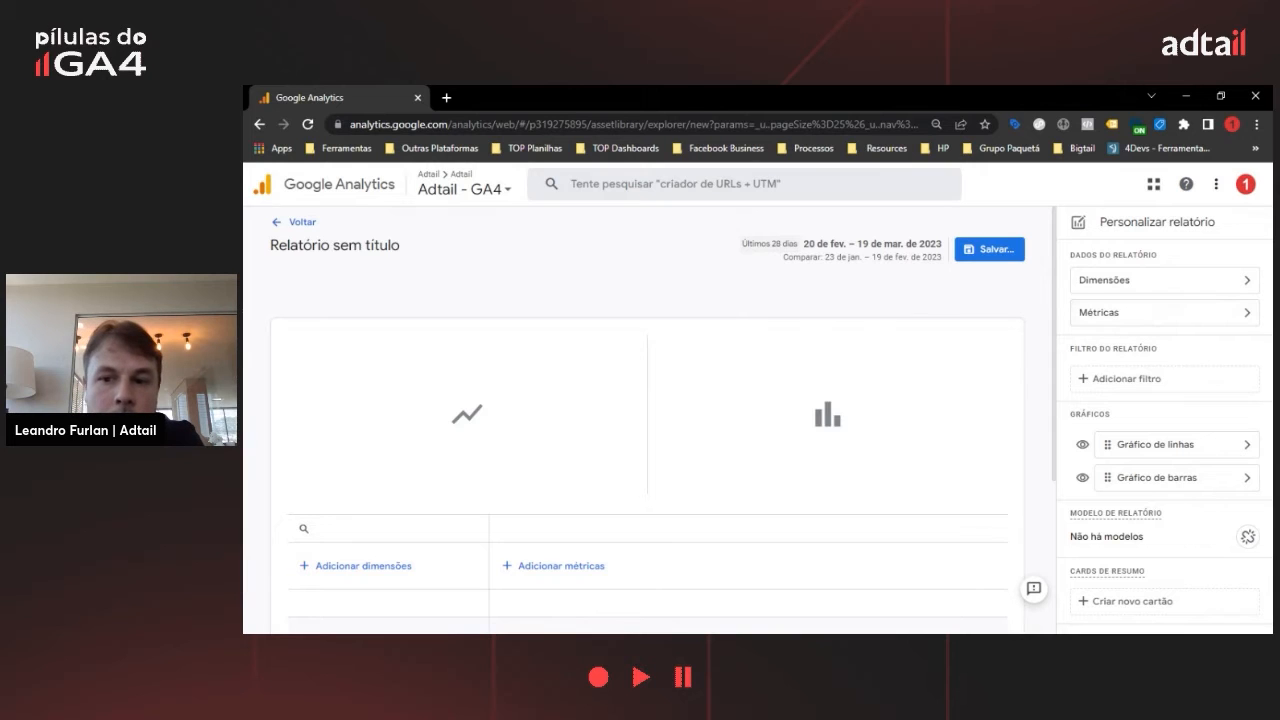
Apply a report filter that includes all values of Página de destino + string de consulta containing 'artigos'
click(1115, 384)
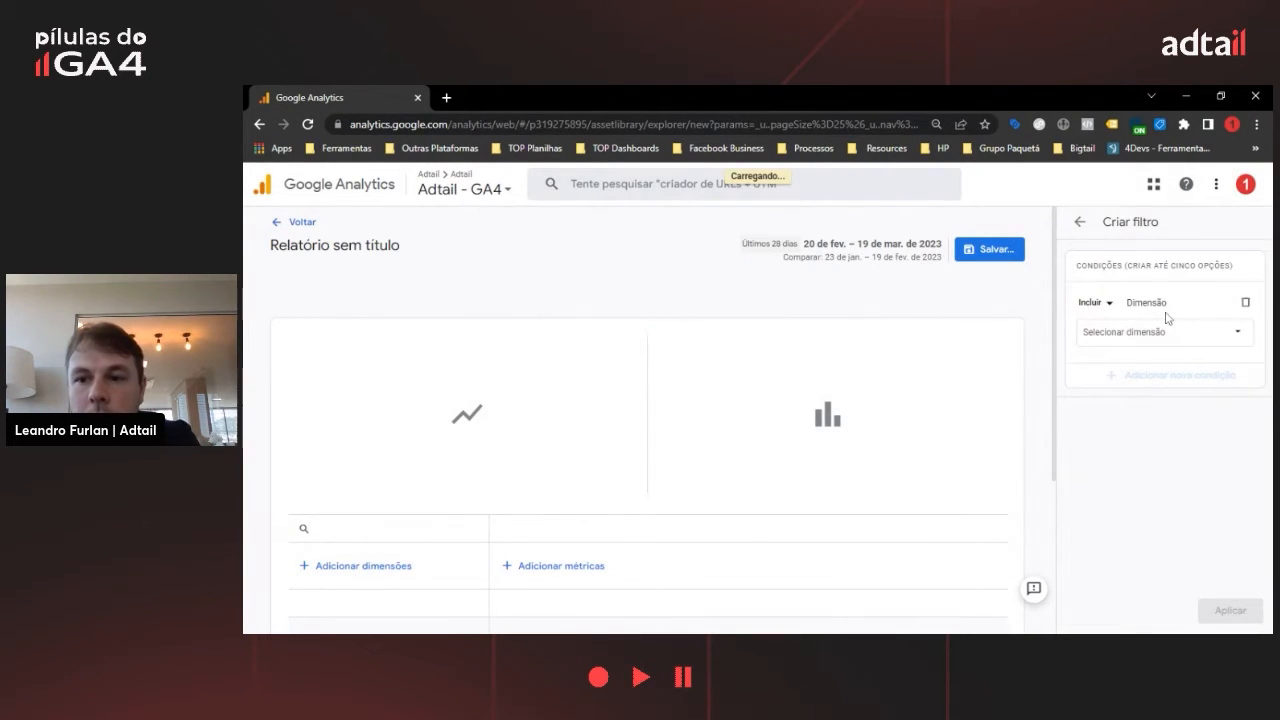
click(1100, 308)
click(1132, 335)
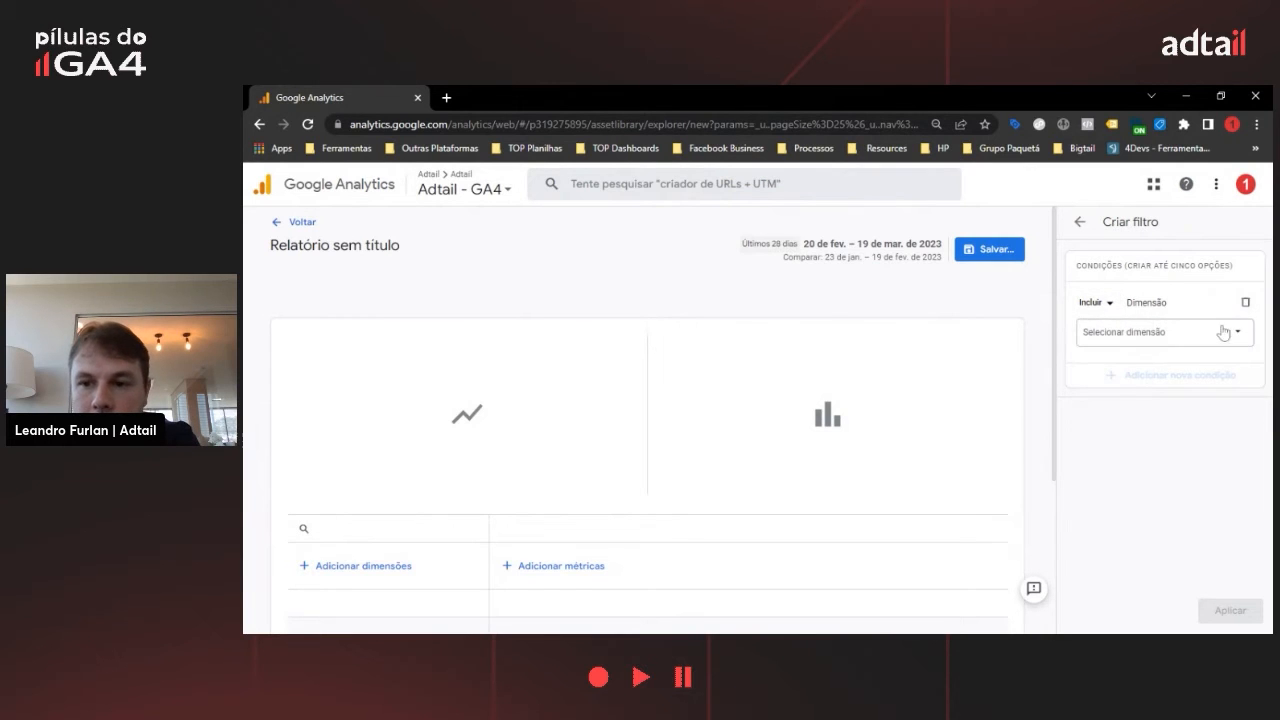
click(1215, 336)
text(página)
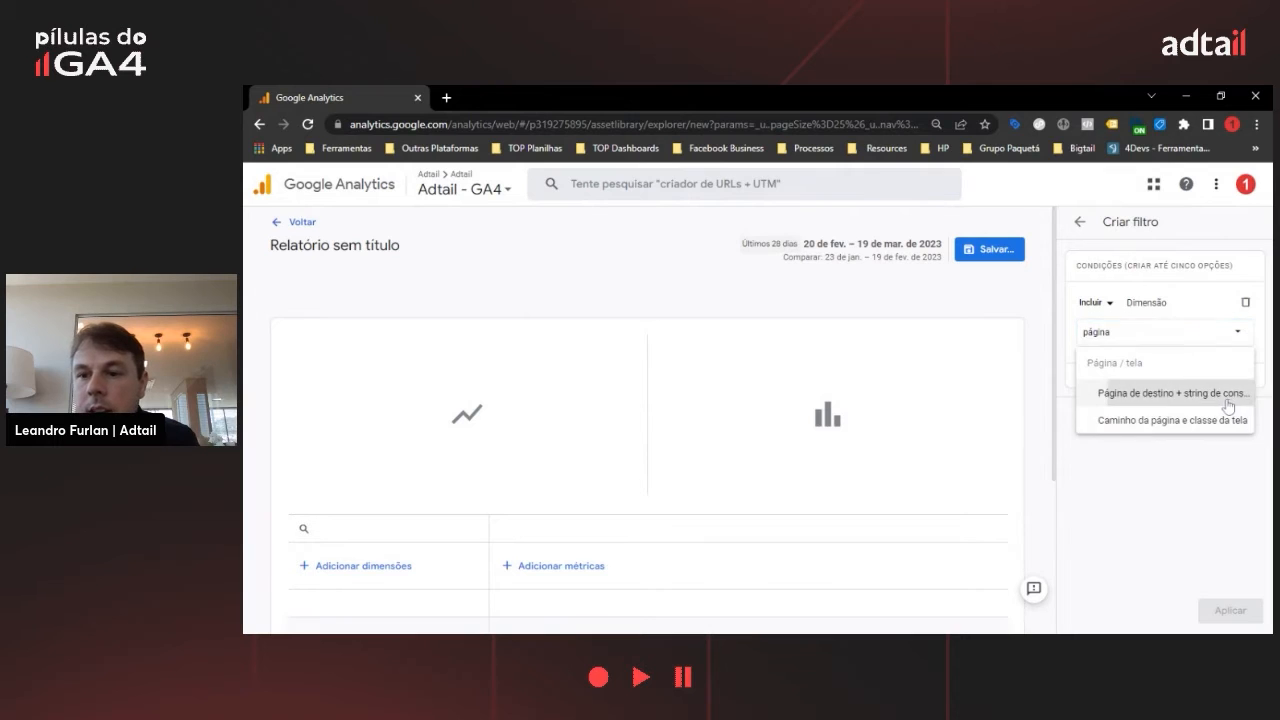
click(1140, 393)
click(1147, 387)
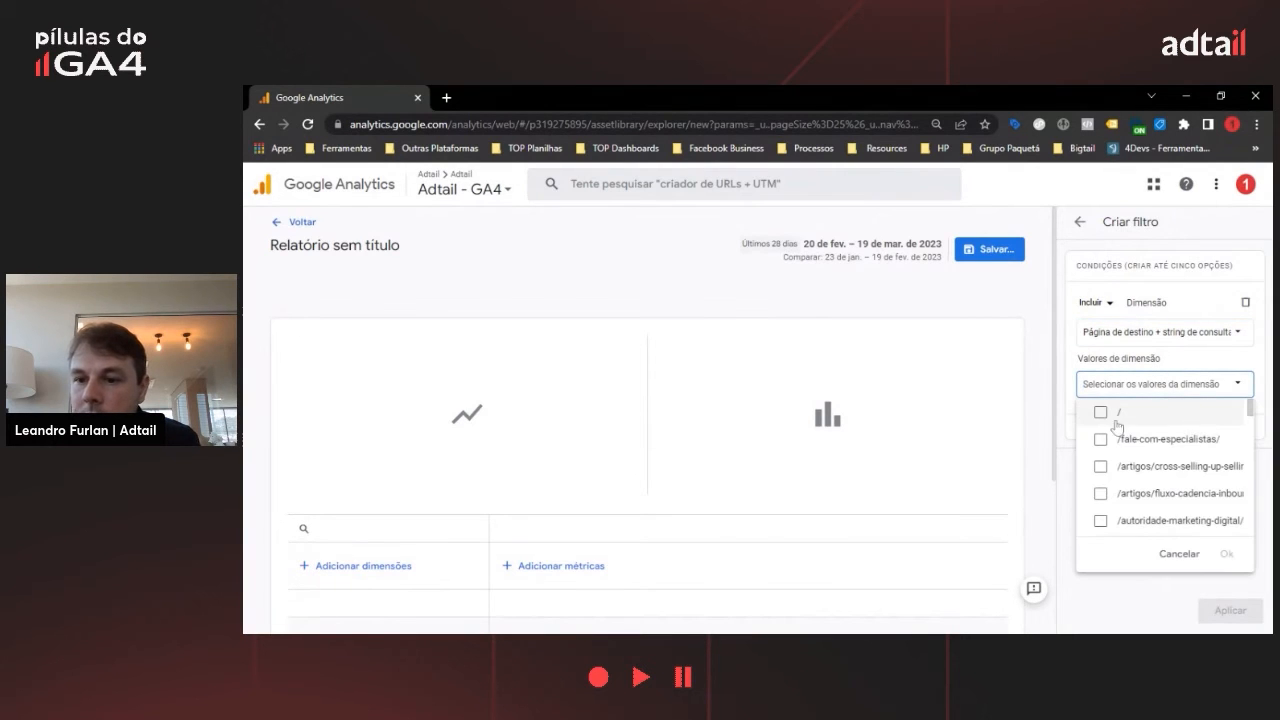
text(artigos)
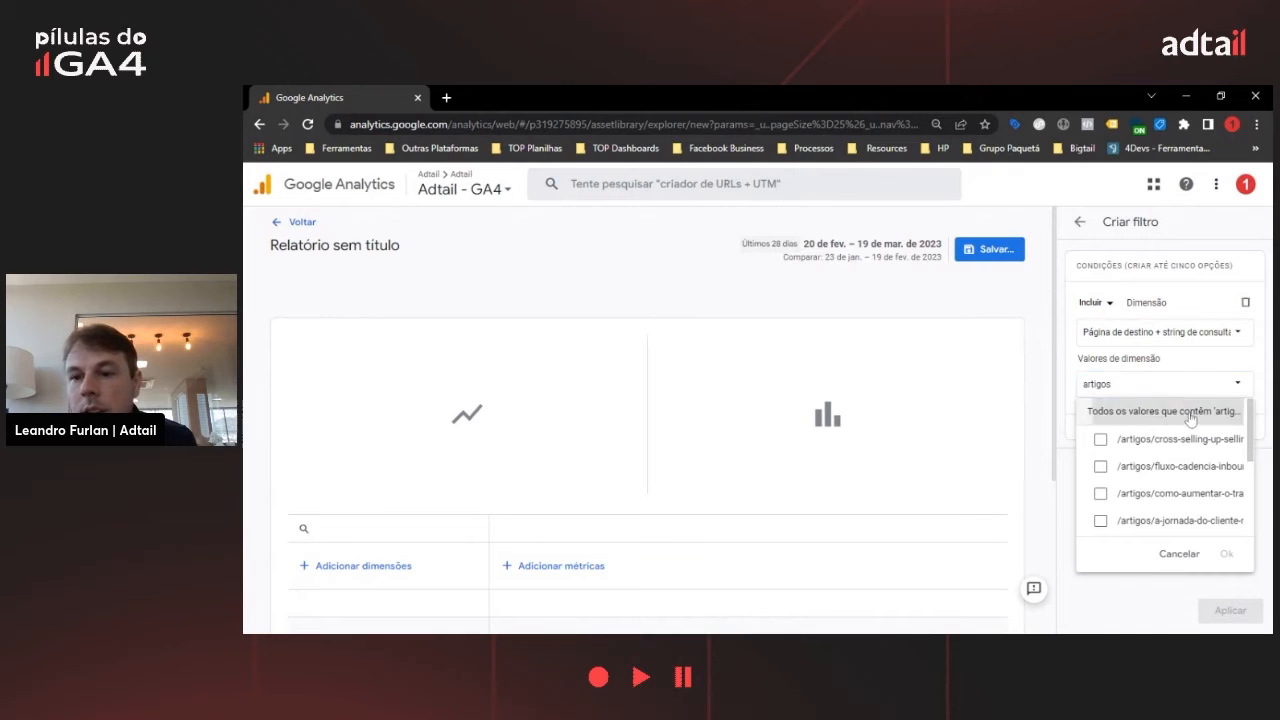
click(1180, 411)
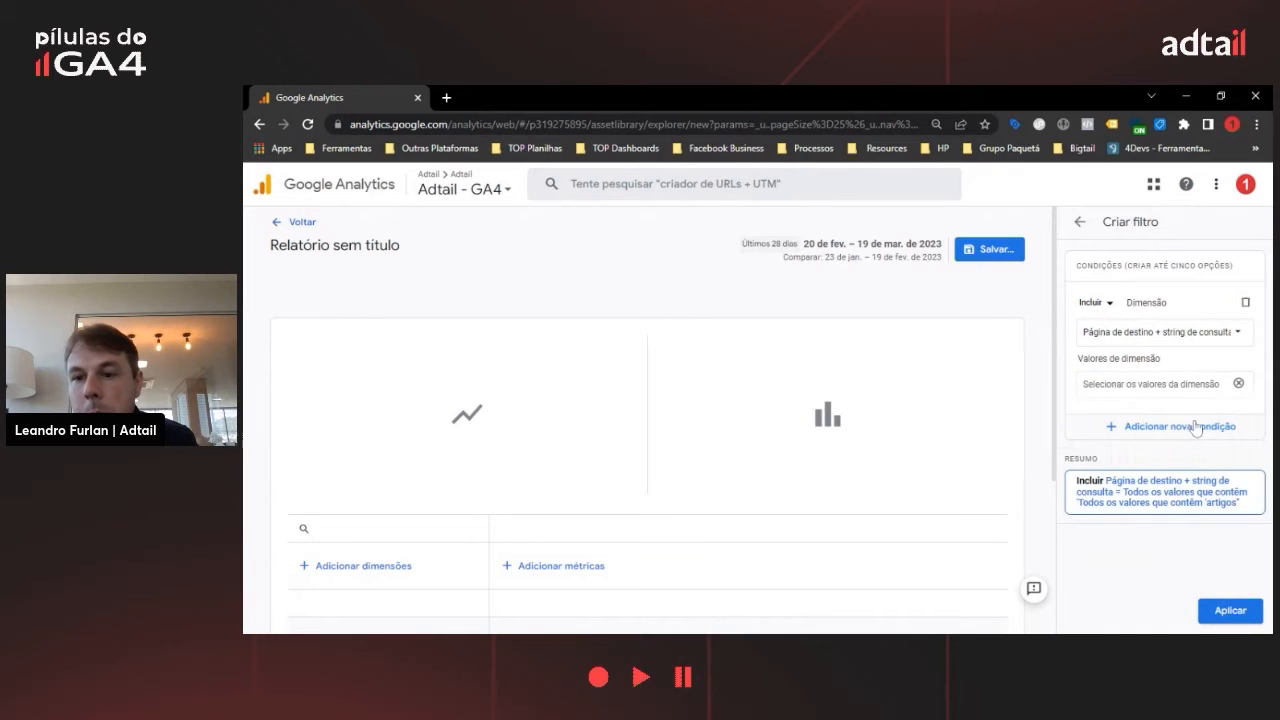
click(1245, 620)
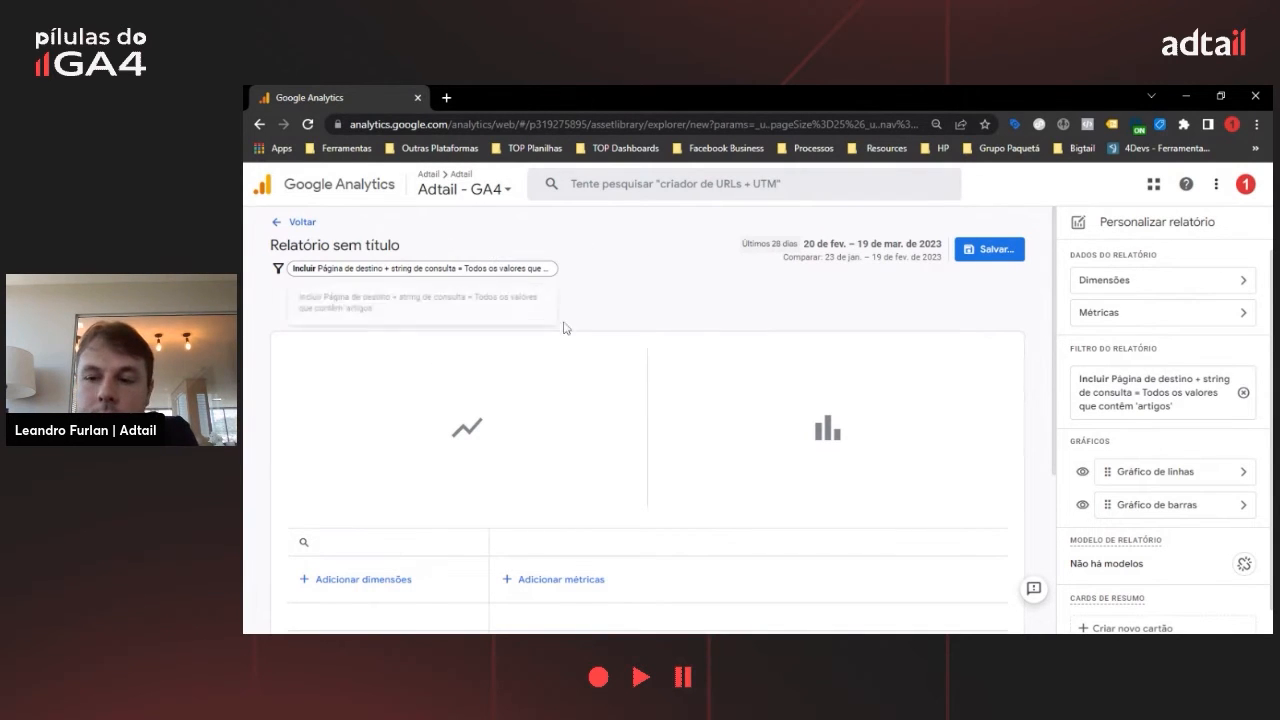
Add Campanha and Origem / mídia as the report's main dimensions and apply them
click(1186, 282)
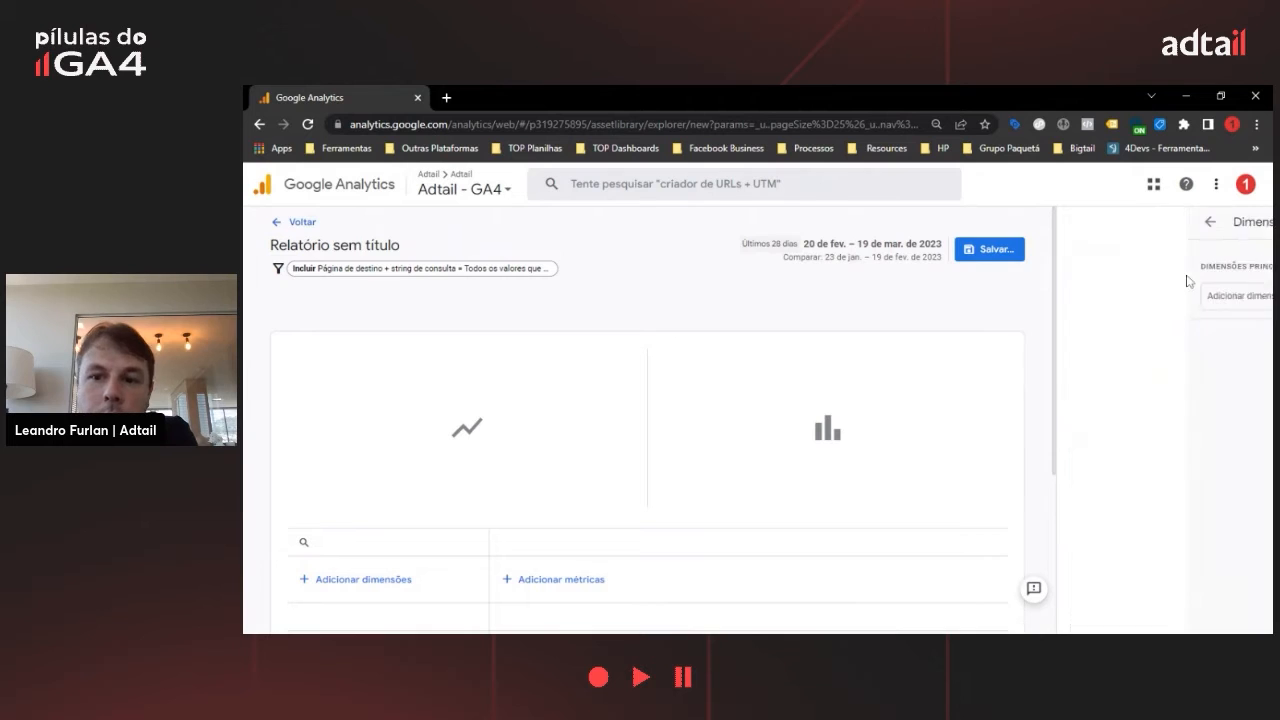
click(1190, 296)
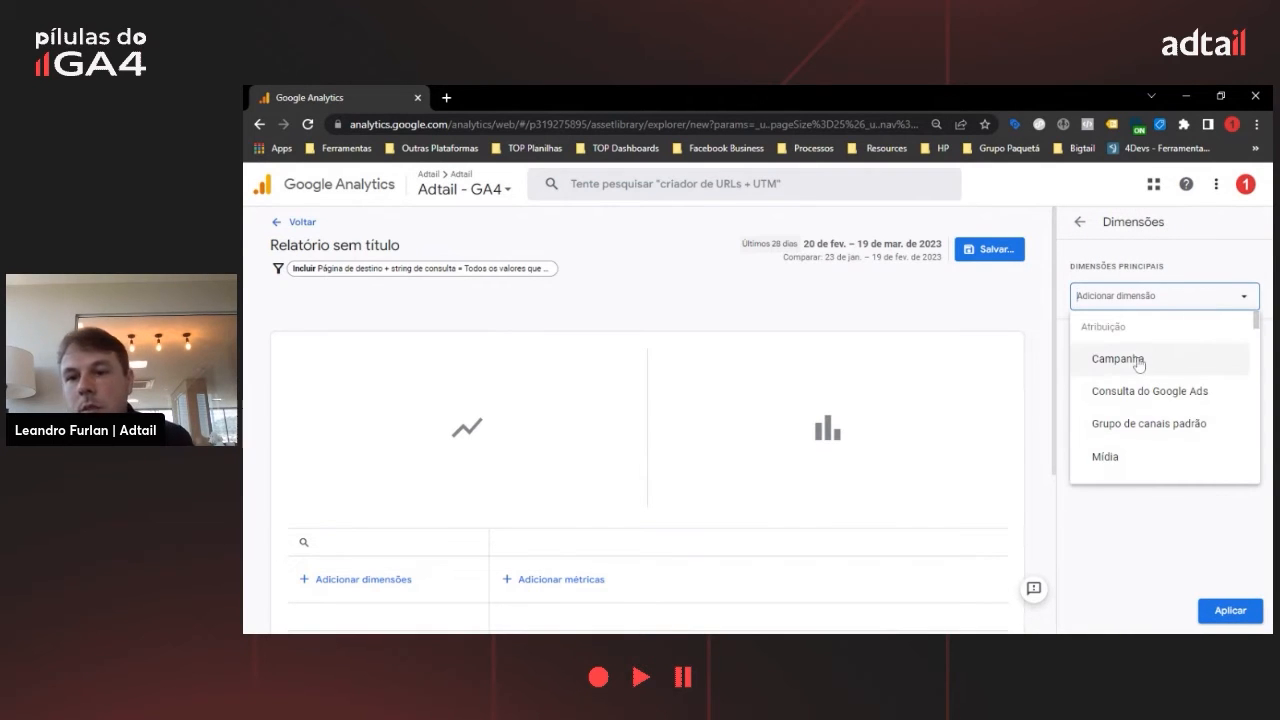
click(1140, 364)
click(1210, 323)
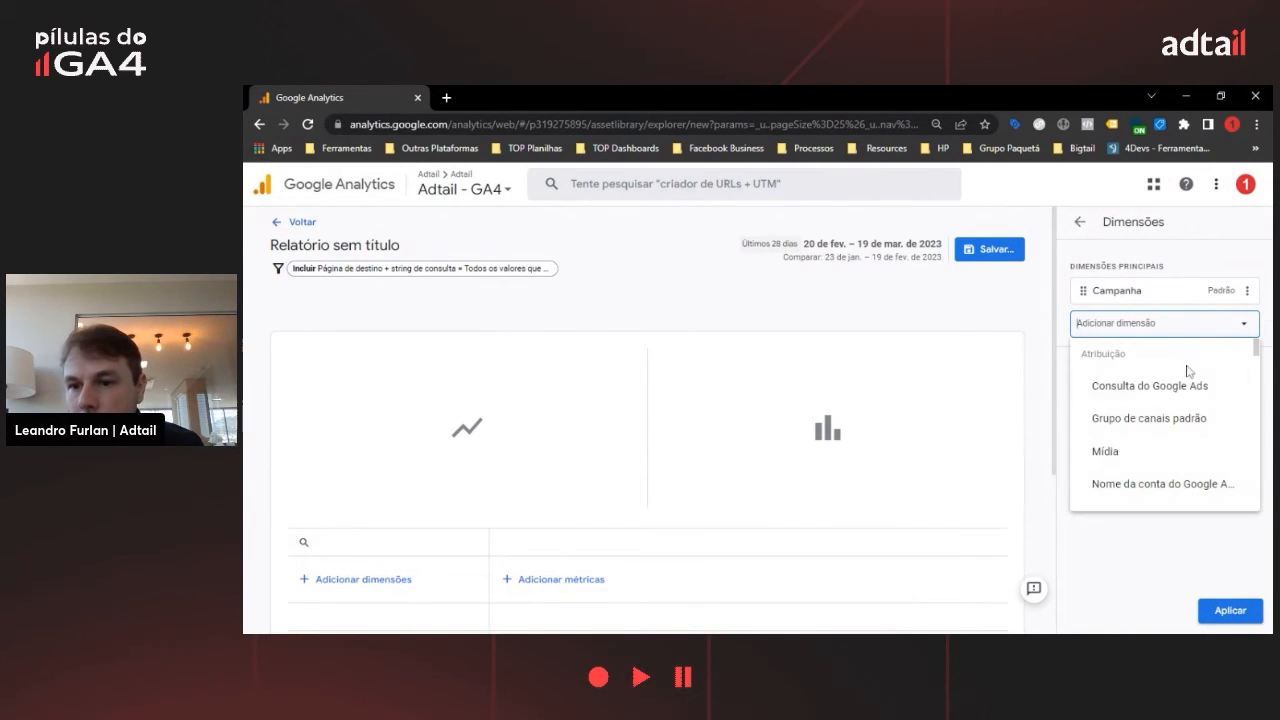
scroll(1175, 465, down, 3)
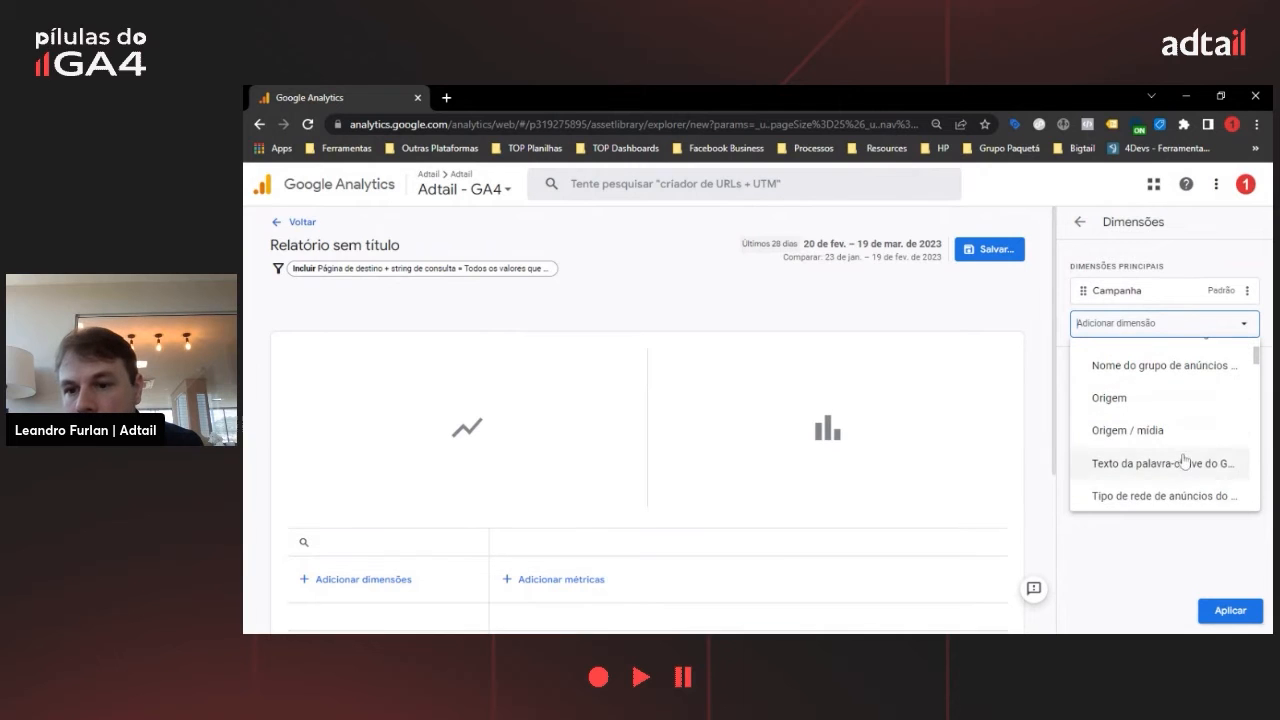
click(1150, 440)
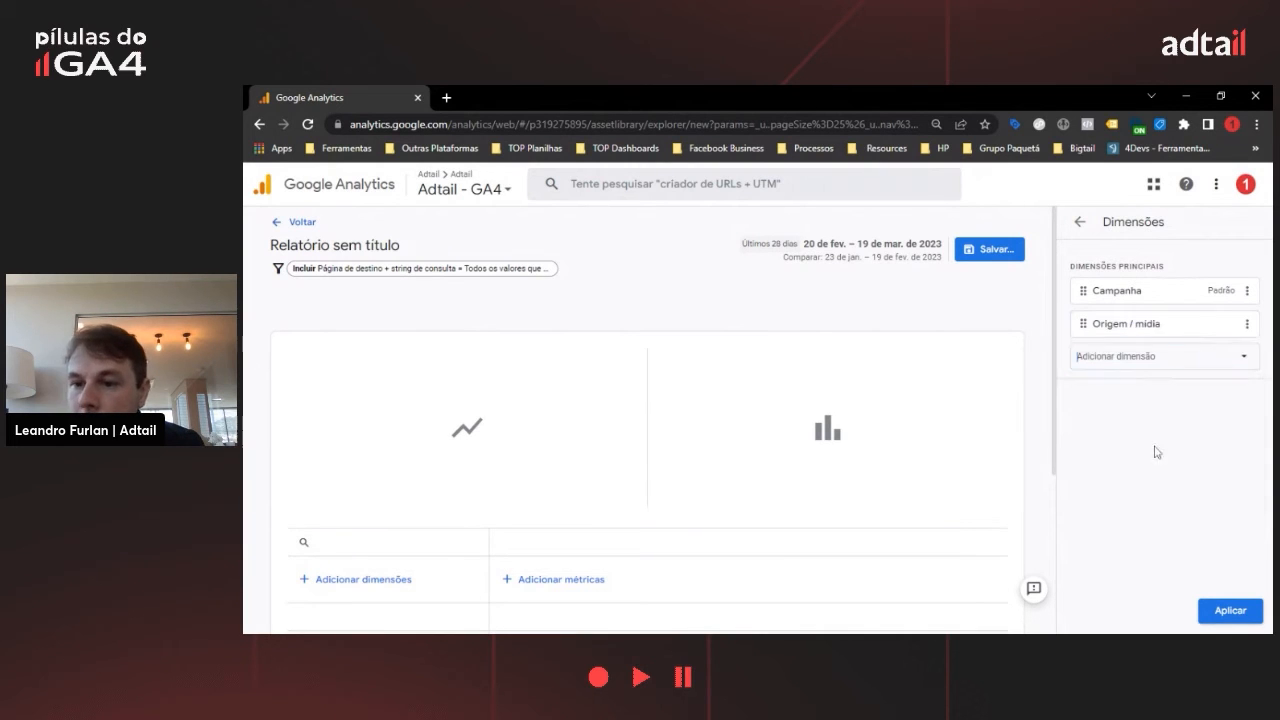
click(1230, 611)
Add Conversões, Taxa de conversão de sessão and Sessões engajadas as the report's metrics and apply them
click(1140, 312)
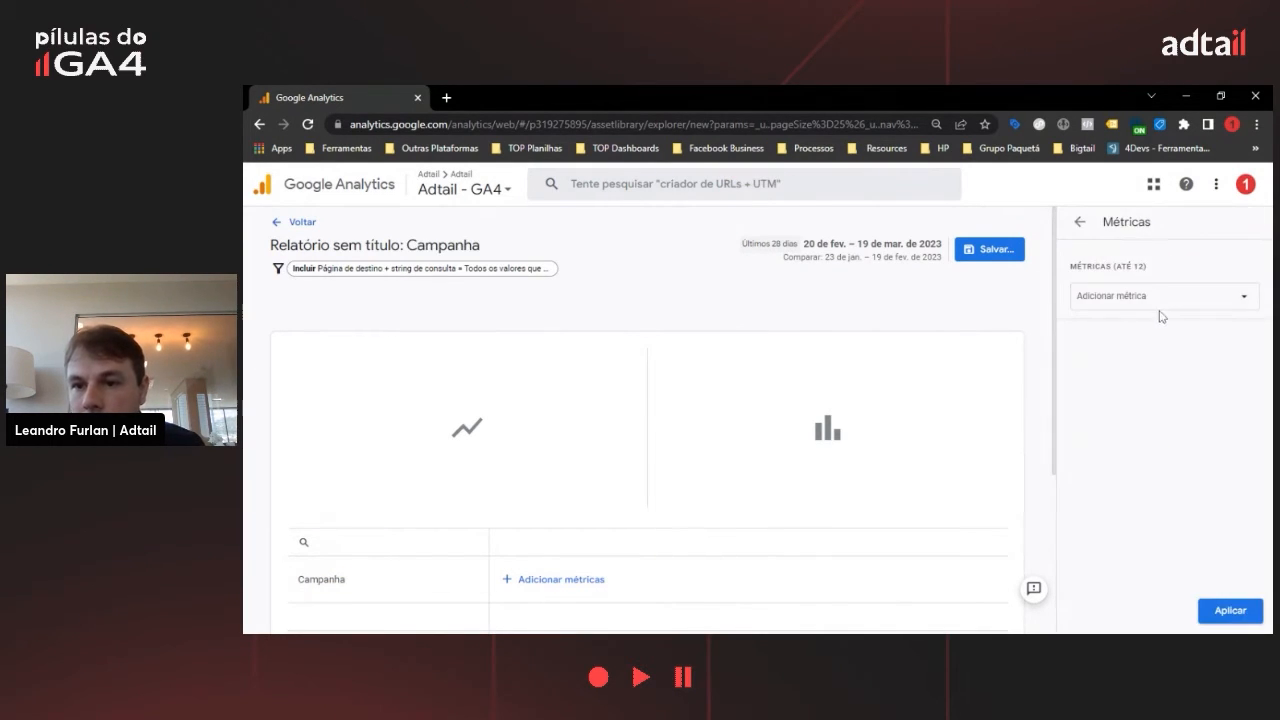
click(1160, 296)
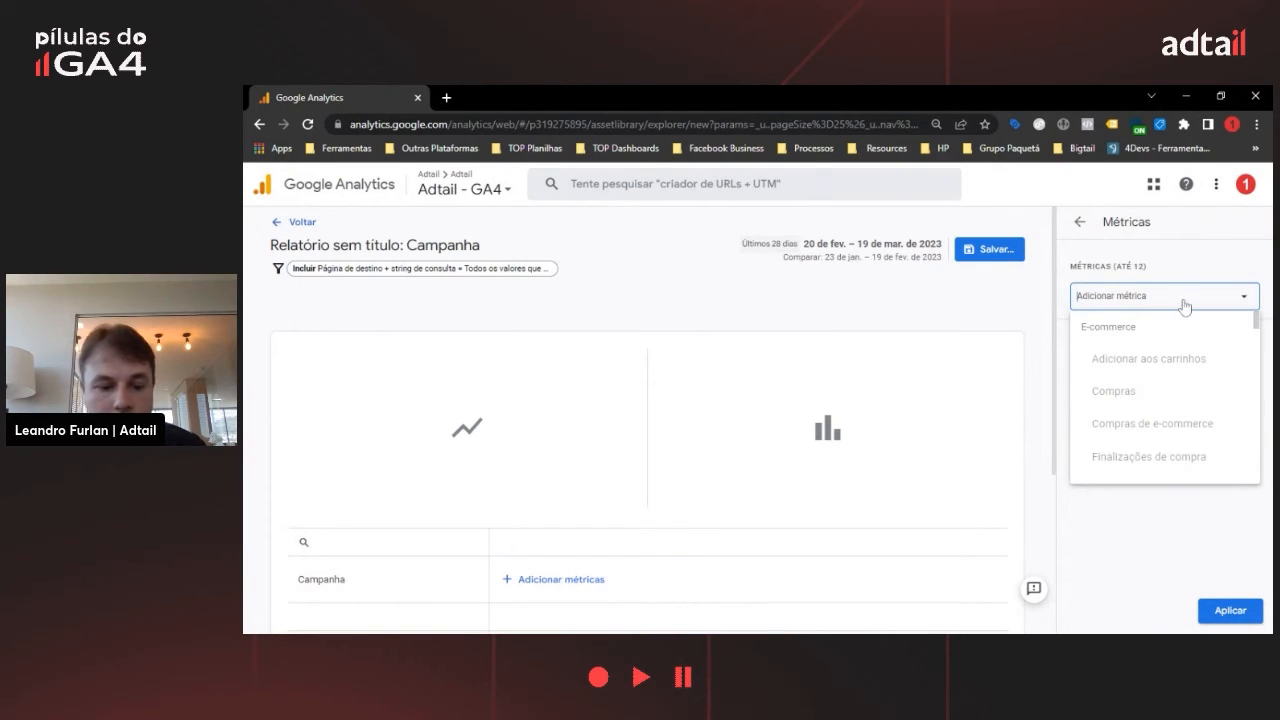
text(conv)
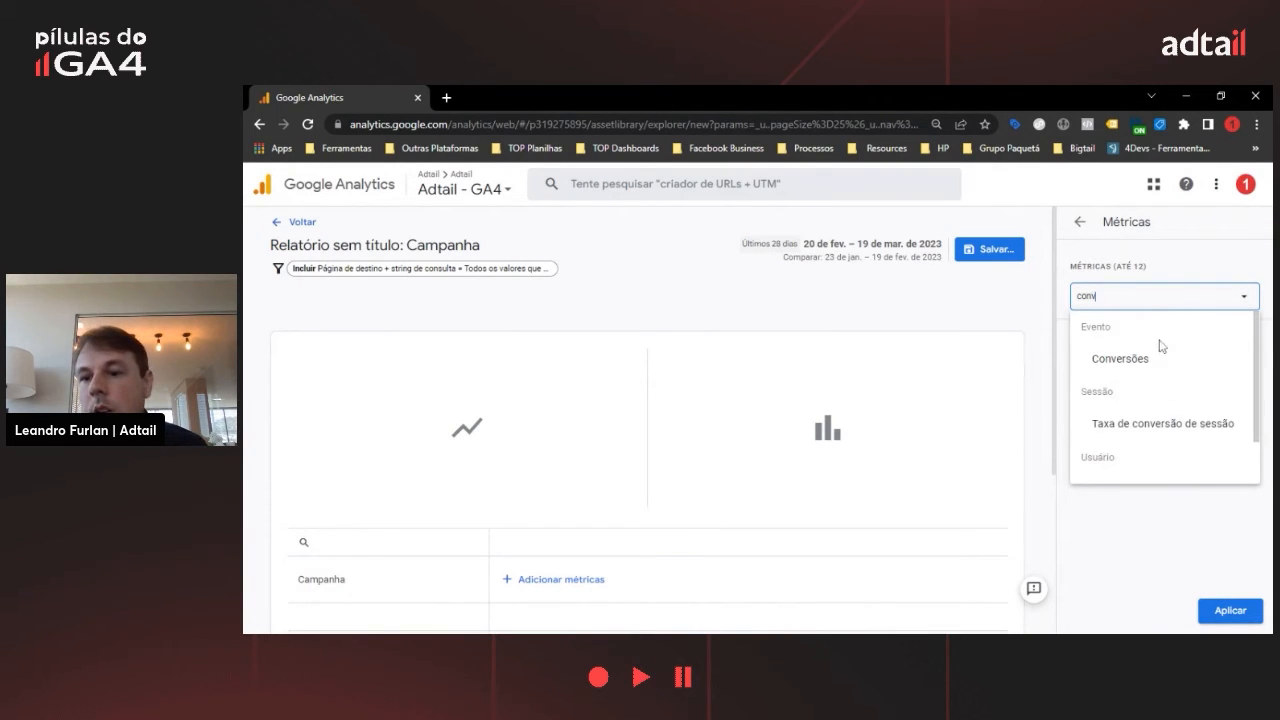
click(1150, 358)
click(1192, 333)
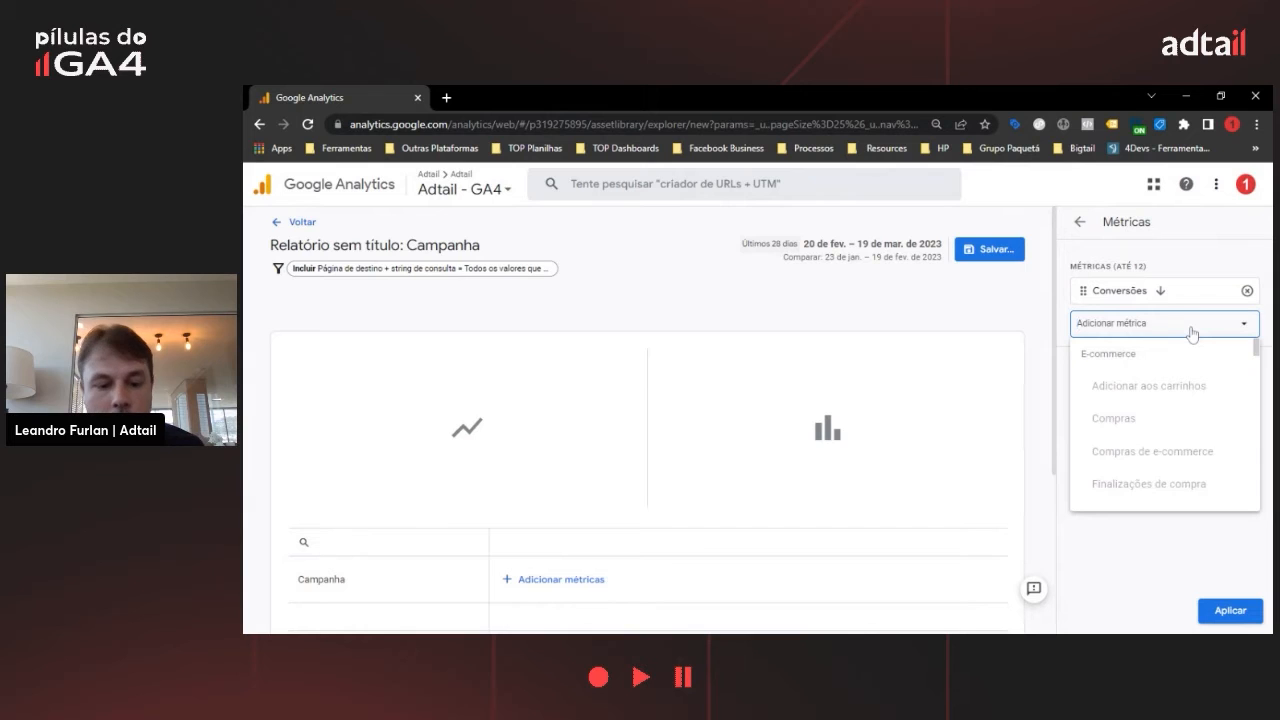
text(taxa)
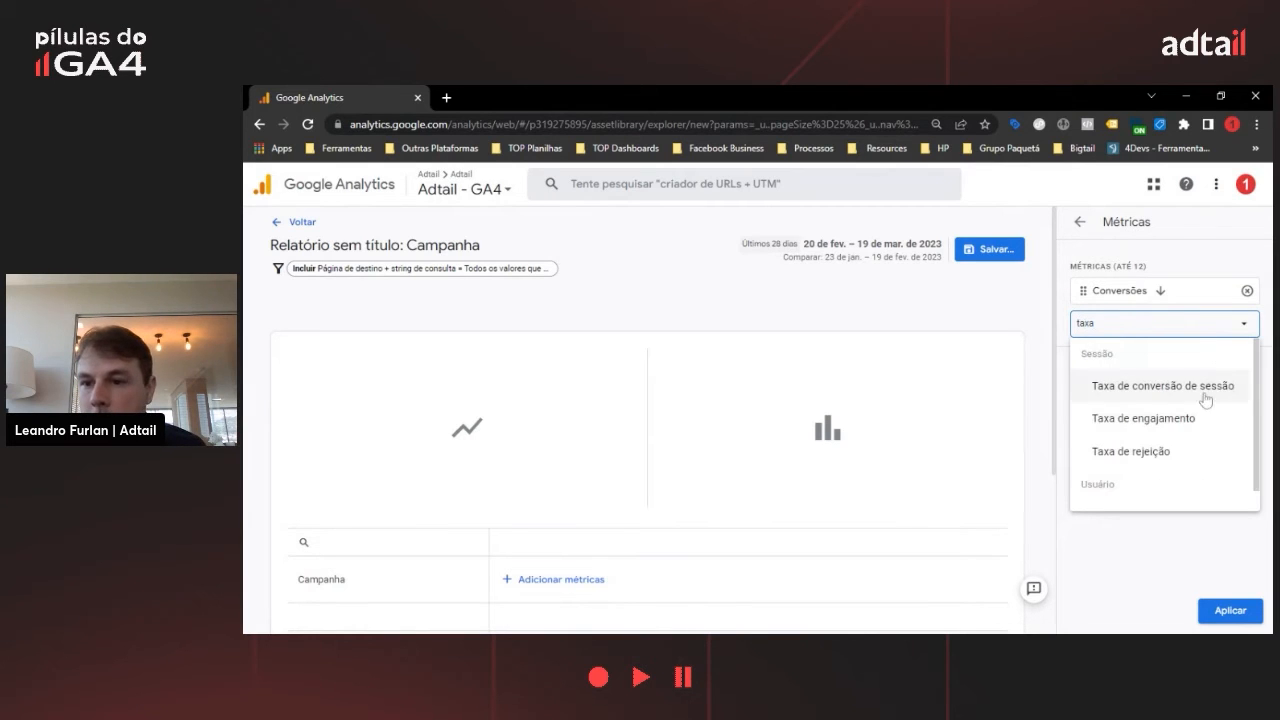
click(1206, 400)
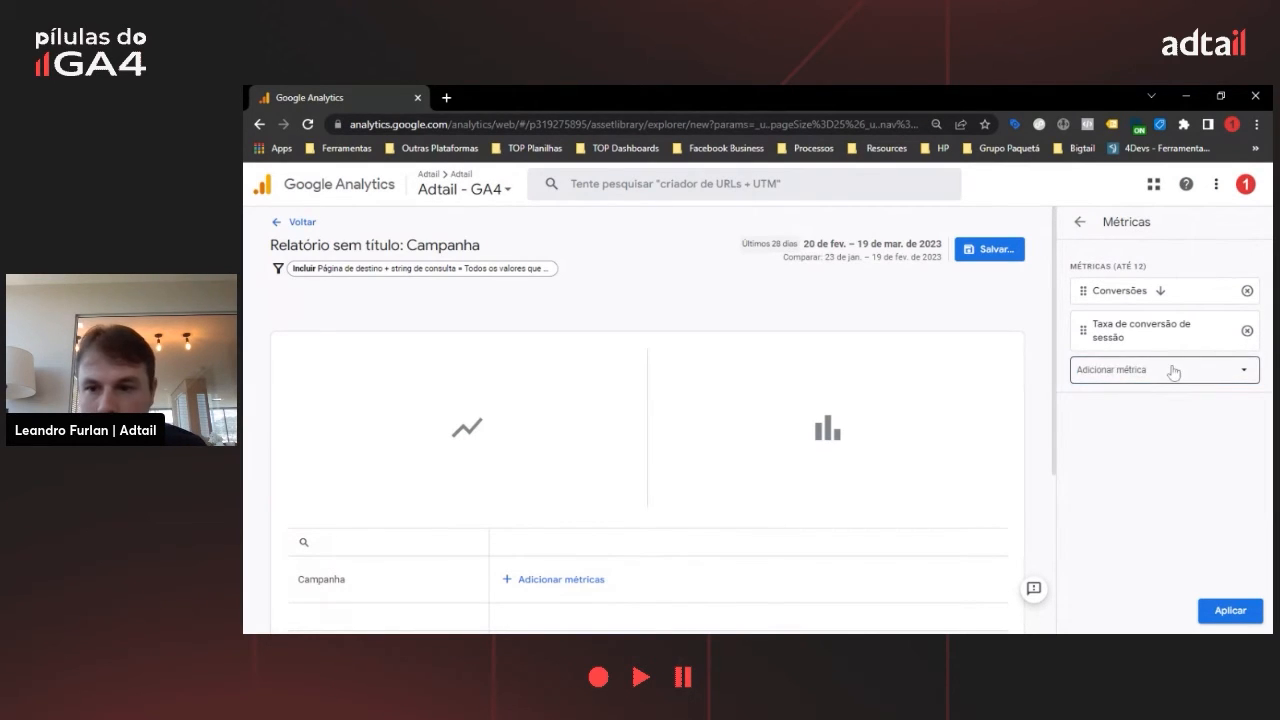
click(1174, 370)
text(engaj)
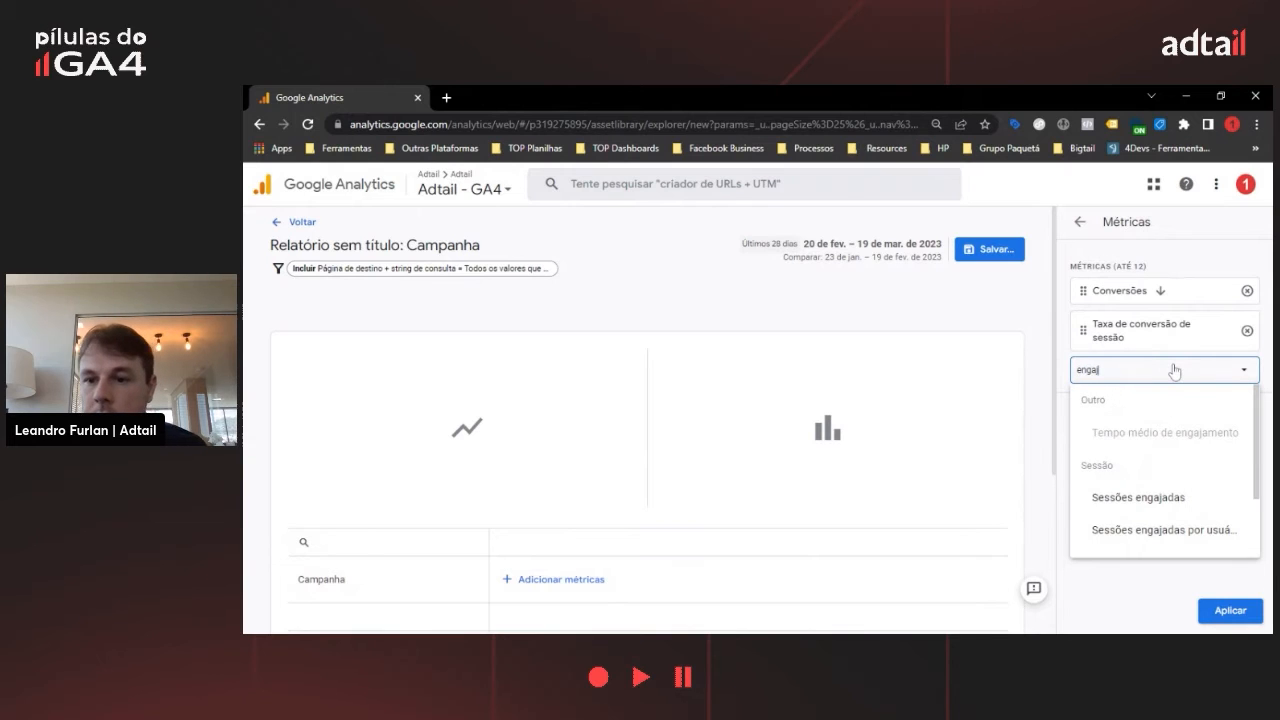
click(1185, 500)
click(1234, 612)
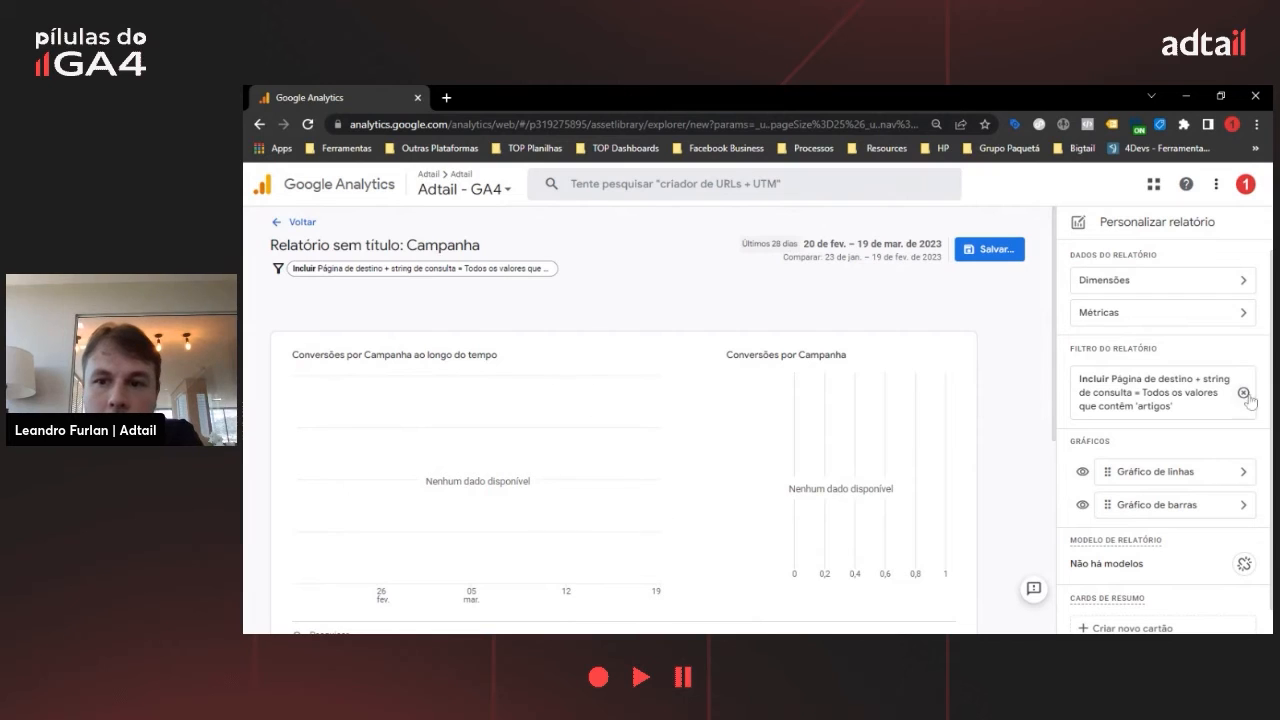
Review the chart type options for Gráfico de linhas, then examine the report's charts and table with its dimension choices
scroll(1200, 410, down, 1)
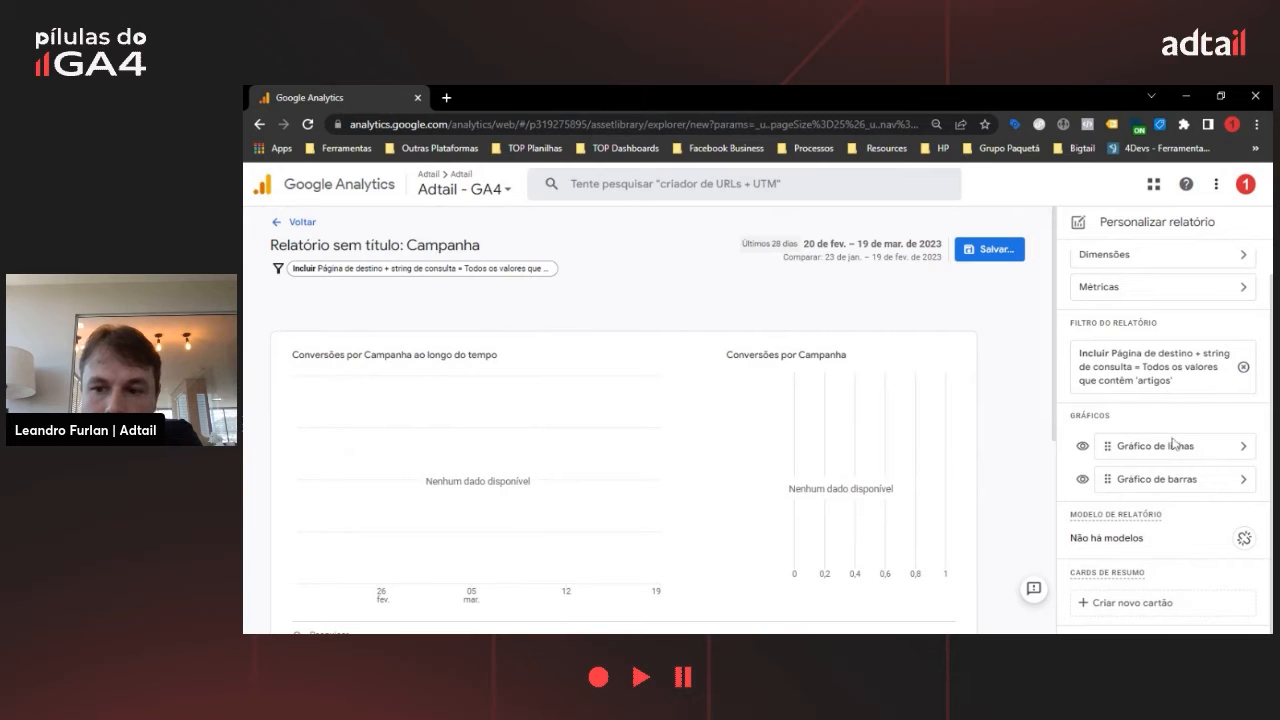
click(1243, 446)
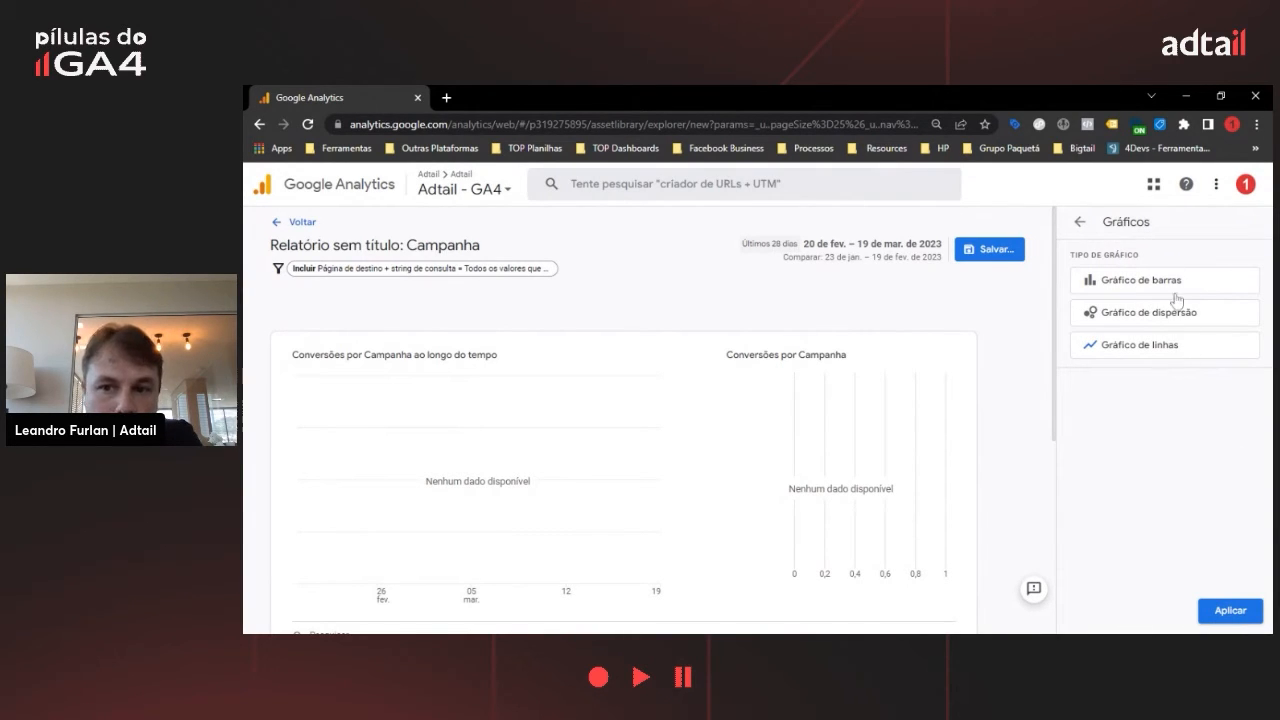
click(1080, 224)
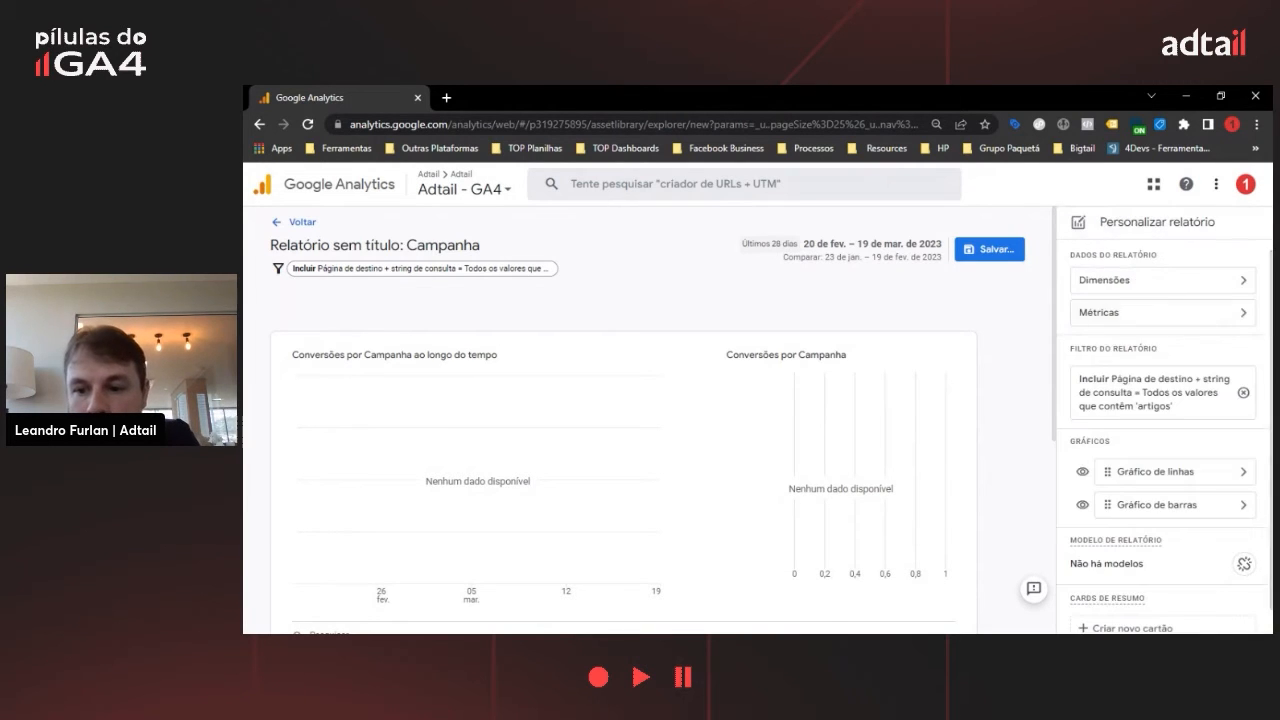
scroll(1156, 525, down, 1)
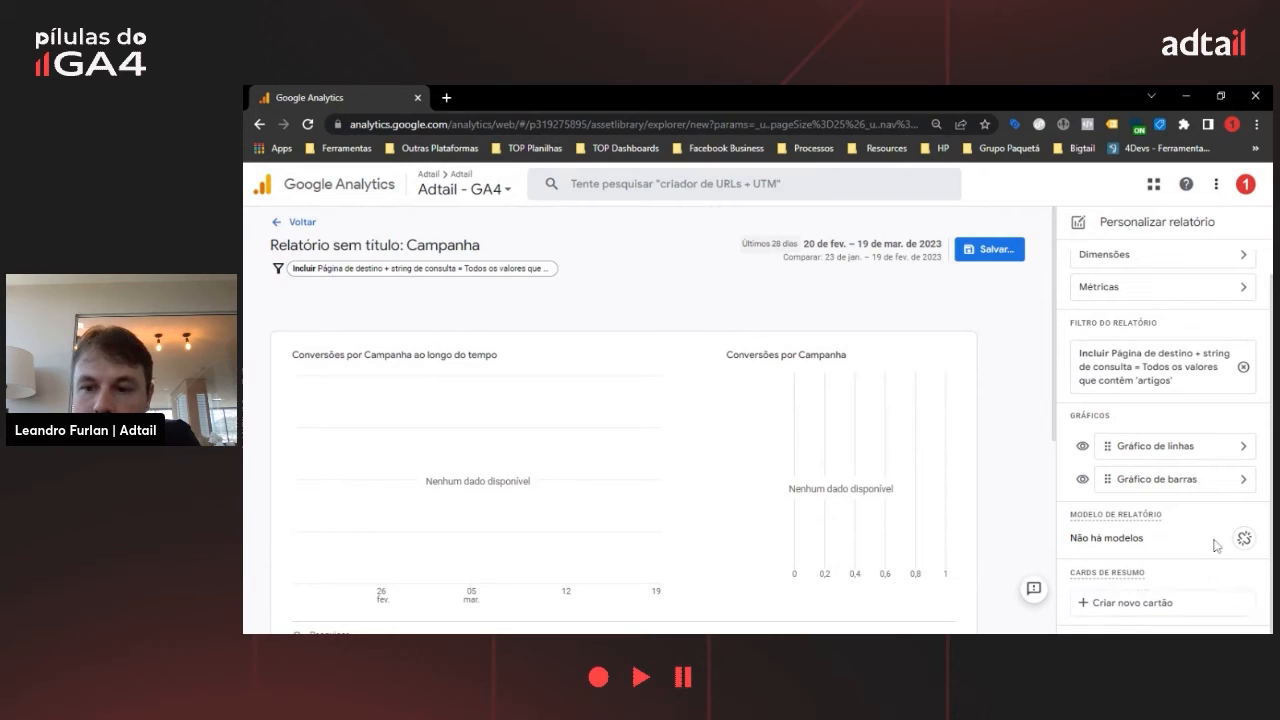
scroll(873, 459, down, 2)
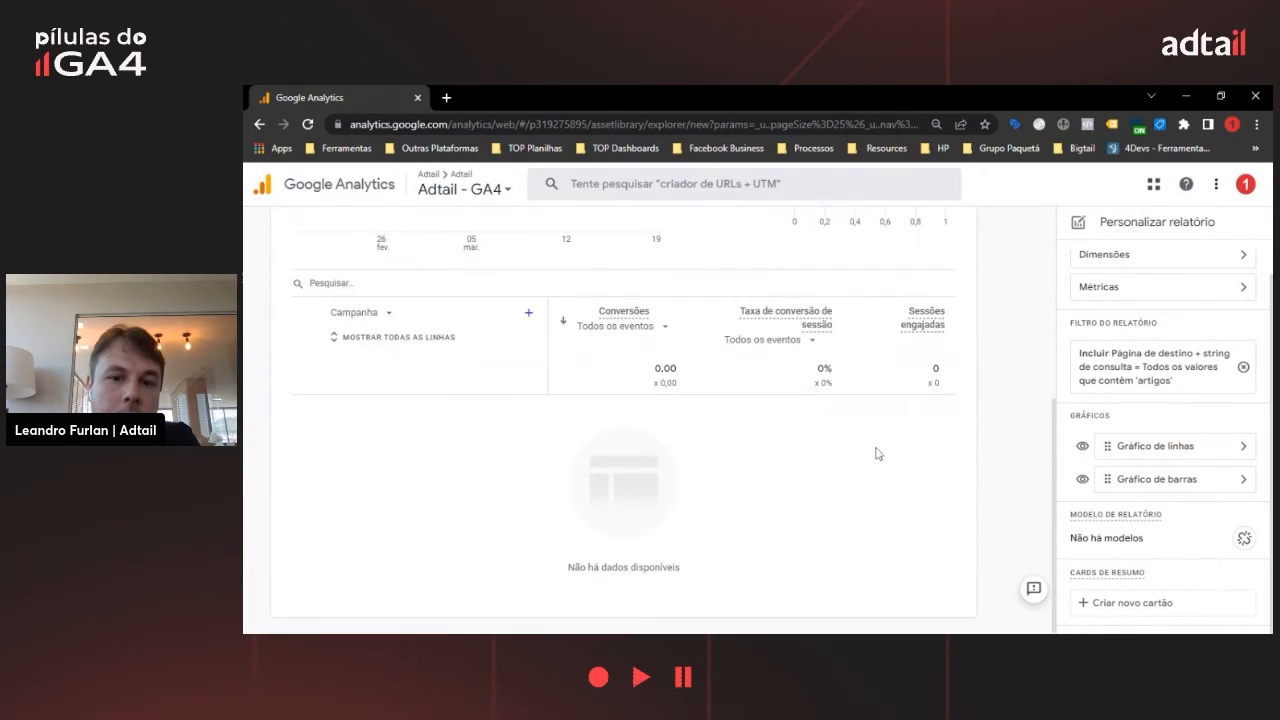
scroll(873, 459, down, 2)
click(386, 312)
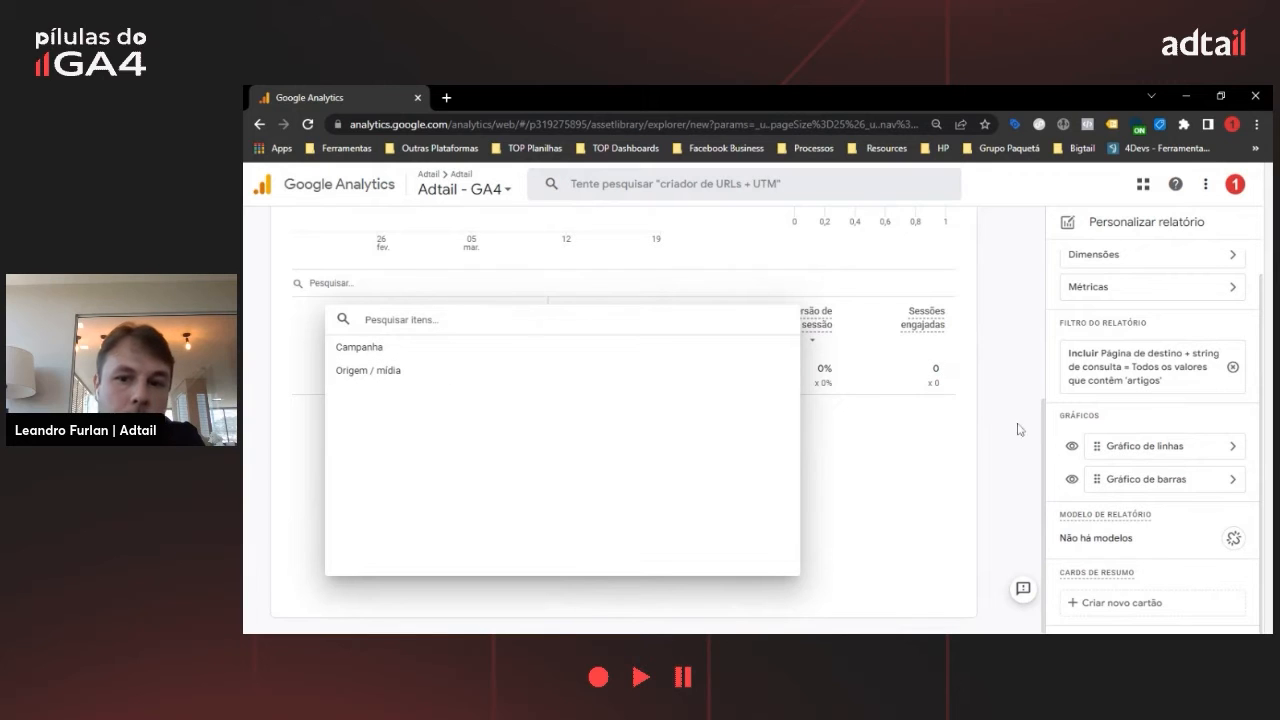
click(996, 378)
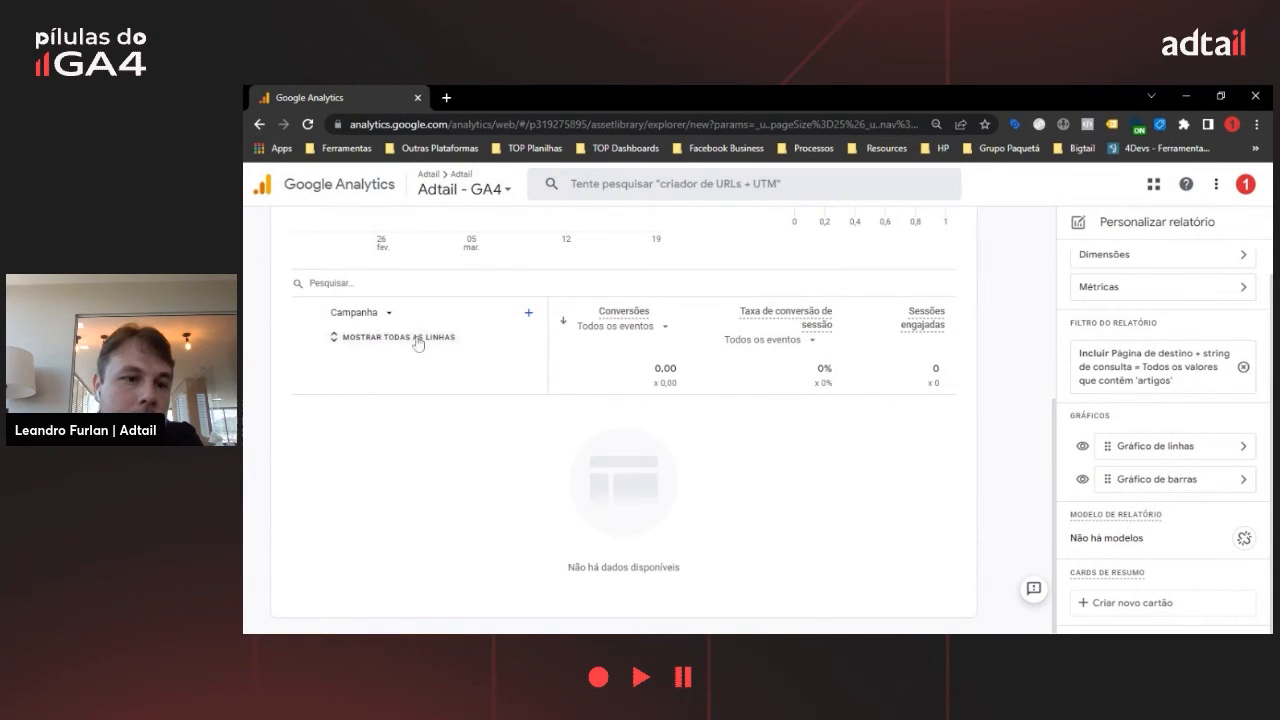
scroll(822, 438, up, 4)
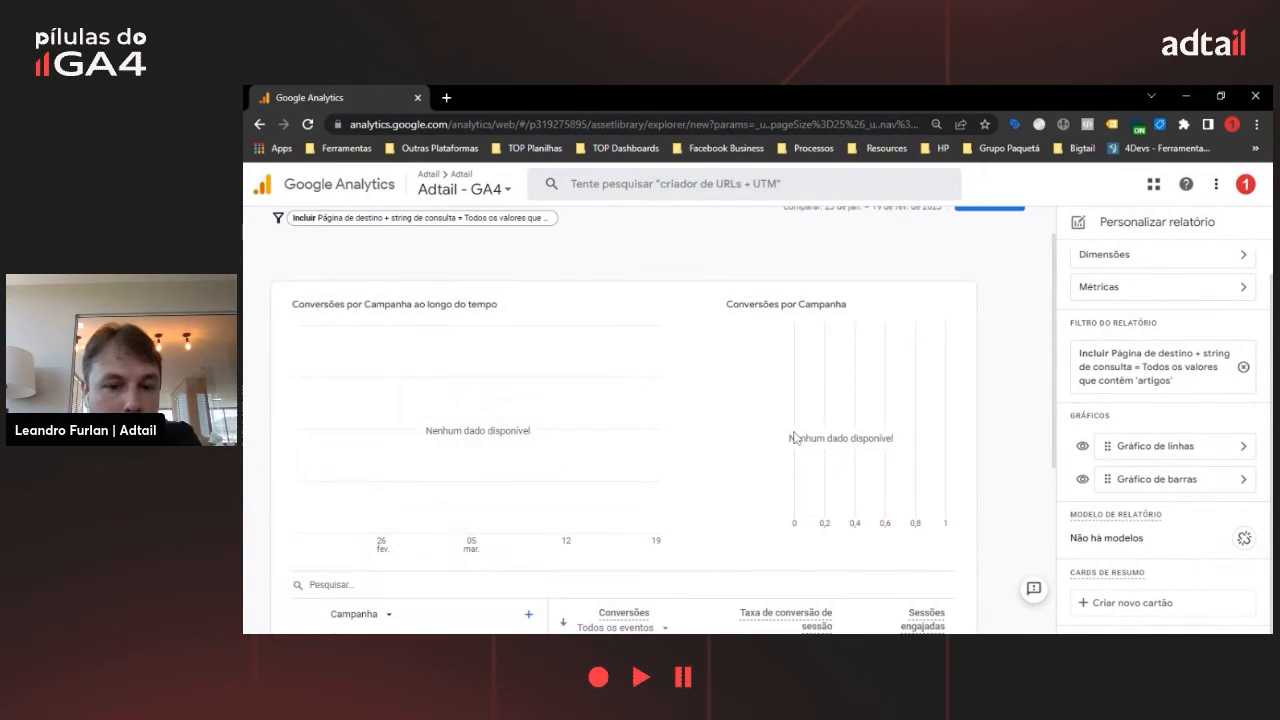
scroll(800, 434, down, 4)
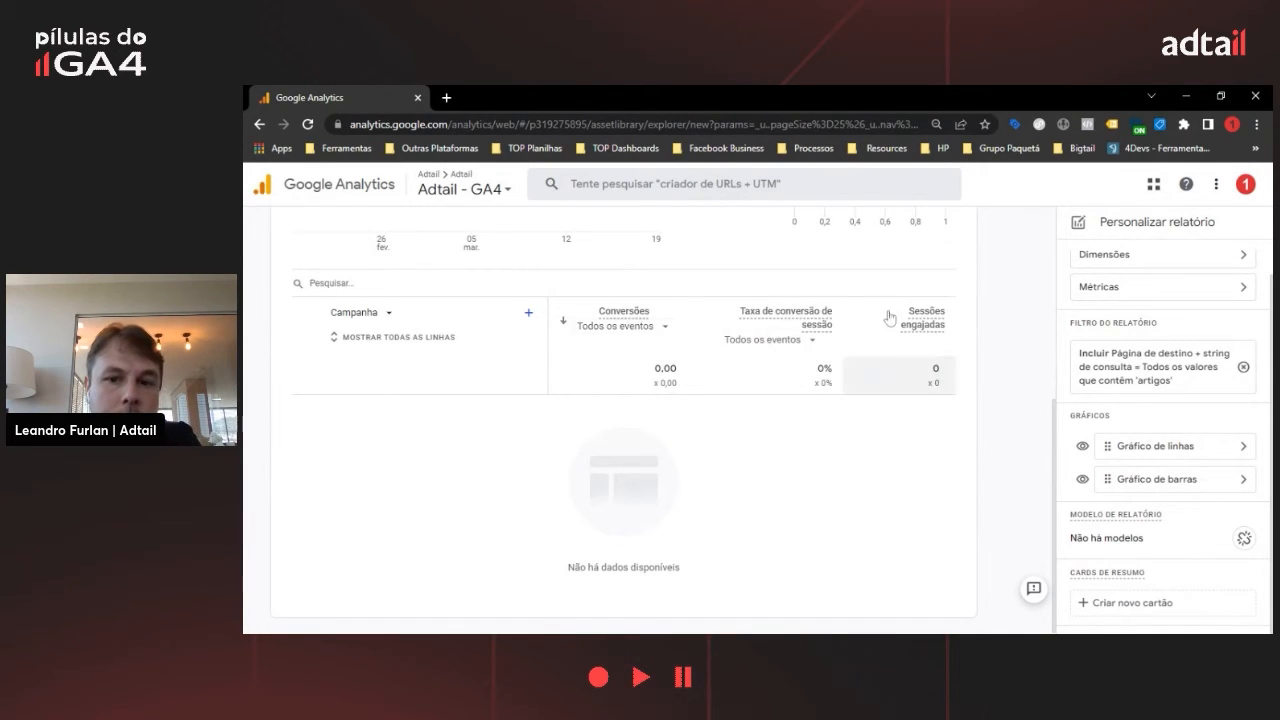
scroll(905, 421, up, 4)
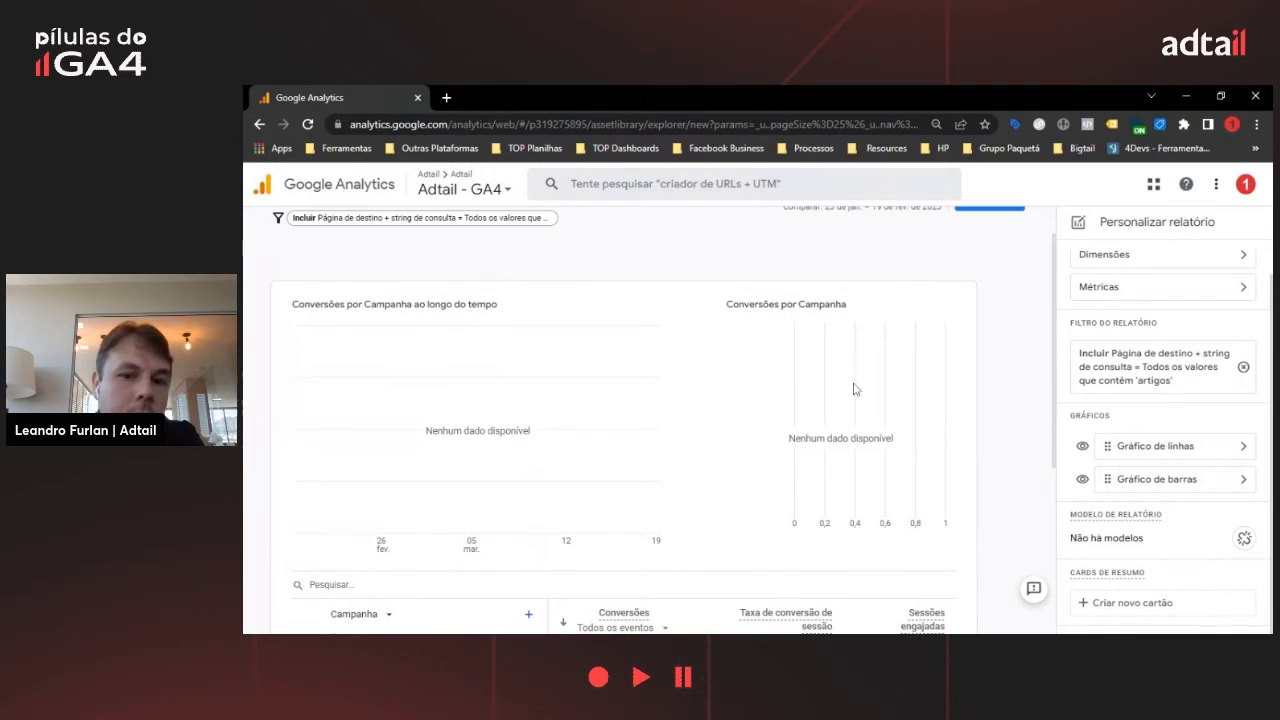
scroll(930, 528, down, 3)
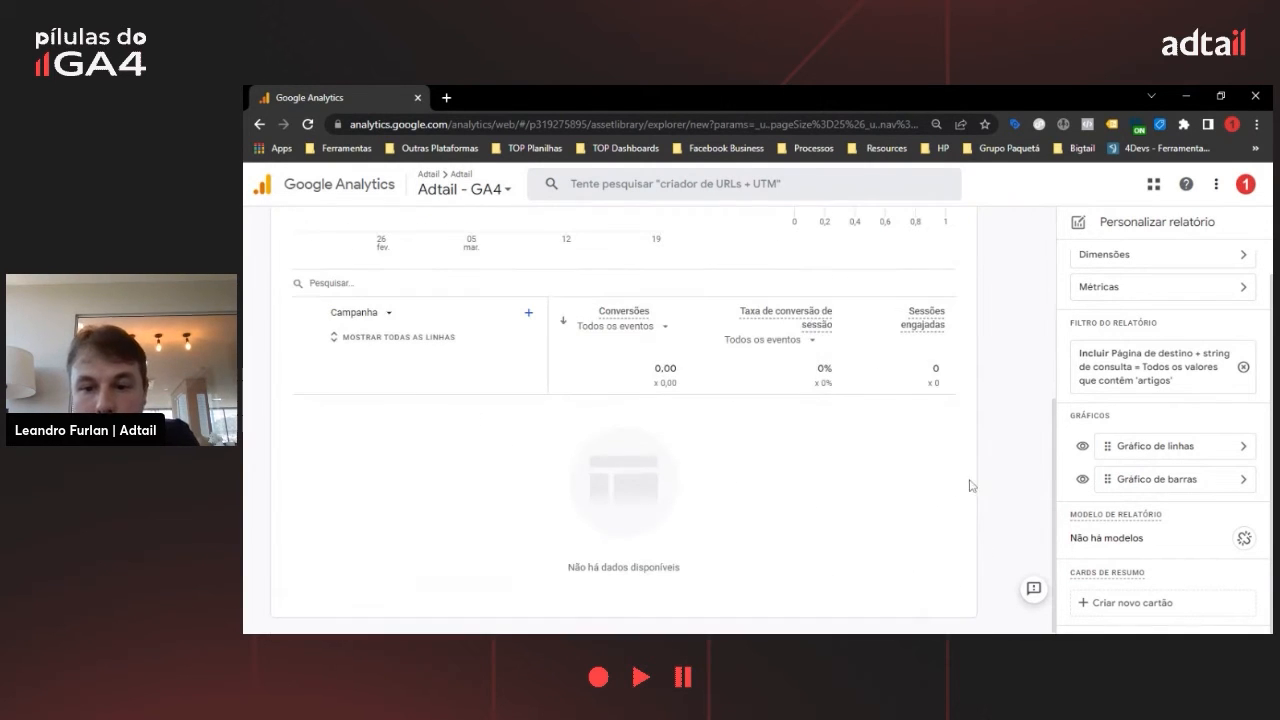
Create a new summary card with Campanha as its dimension and Sessões engajadas as its metric
click(1148, 604)
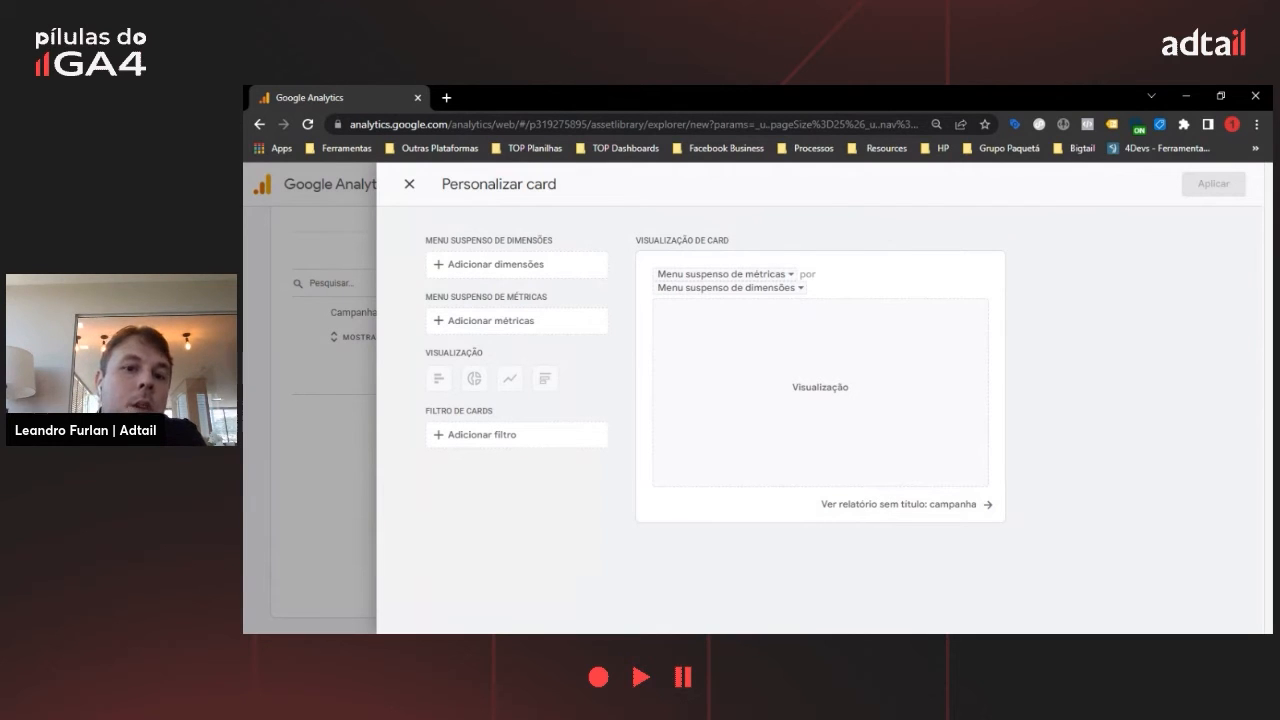
click(520, 268)
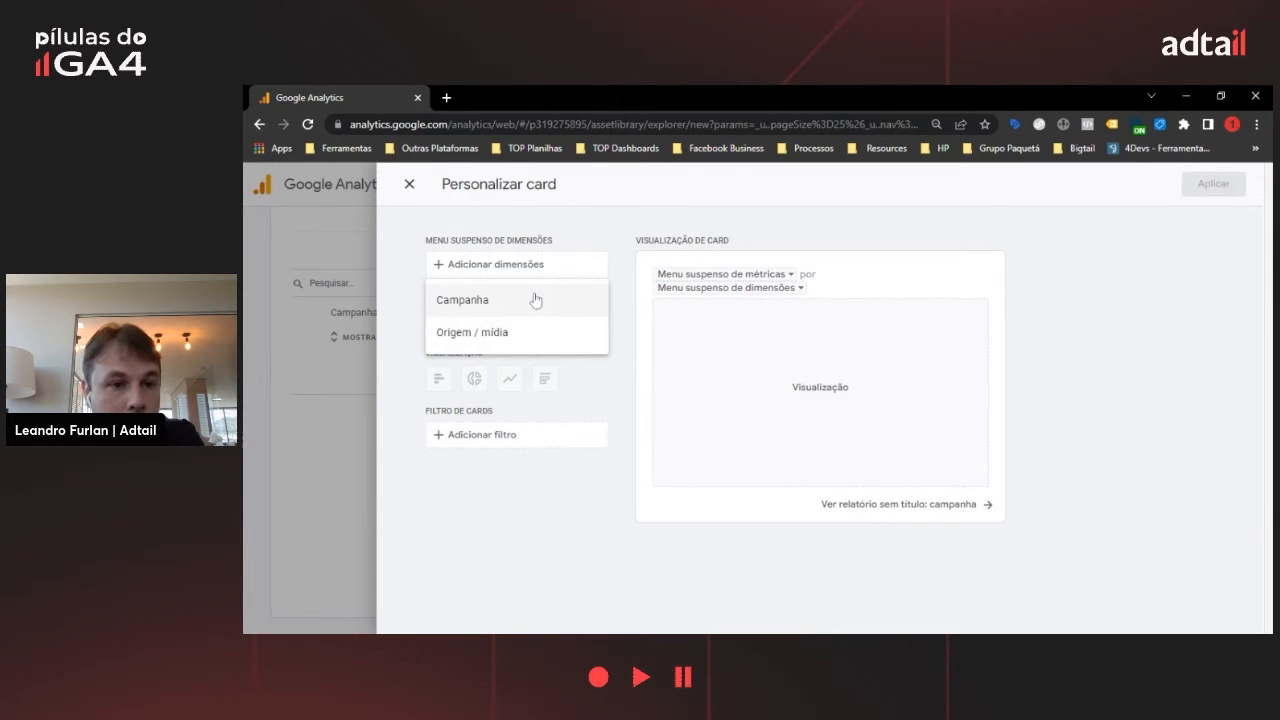
click(514, 310)
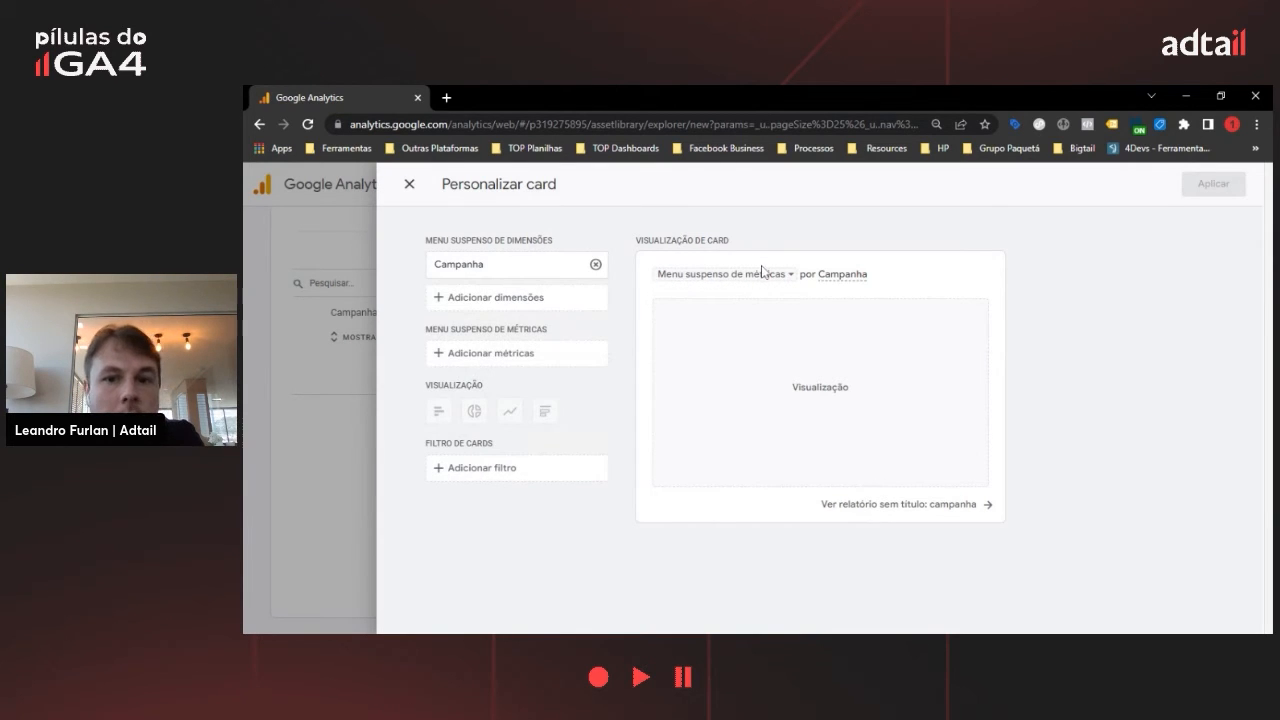
click(510, 355)
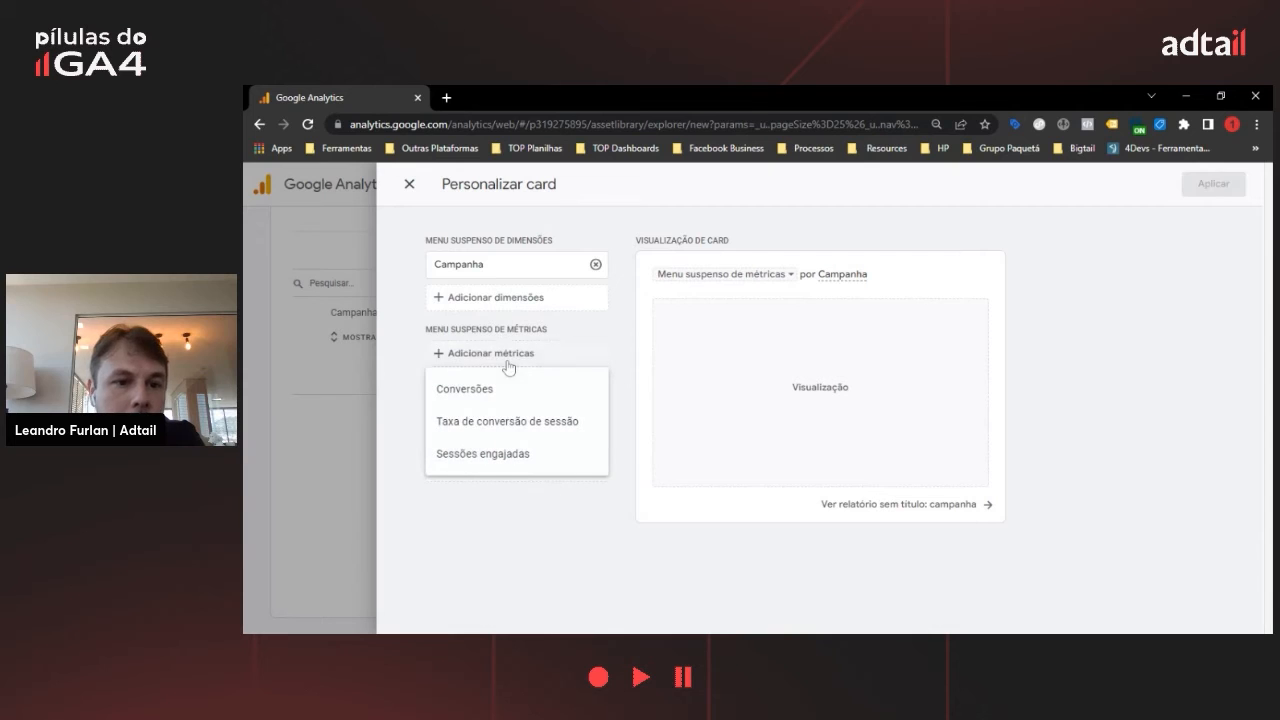
click(522, 455)
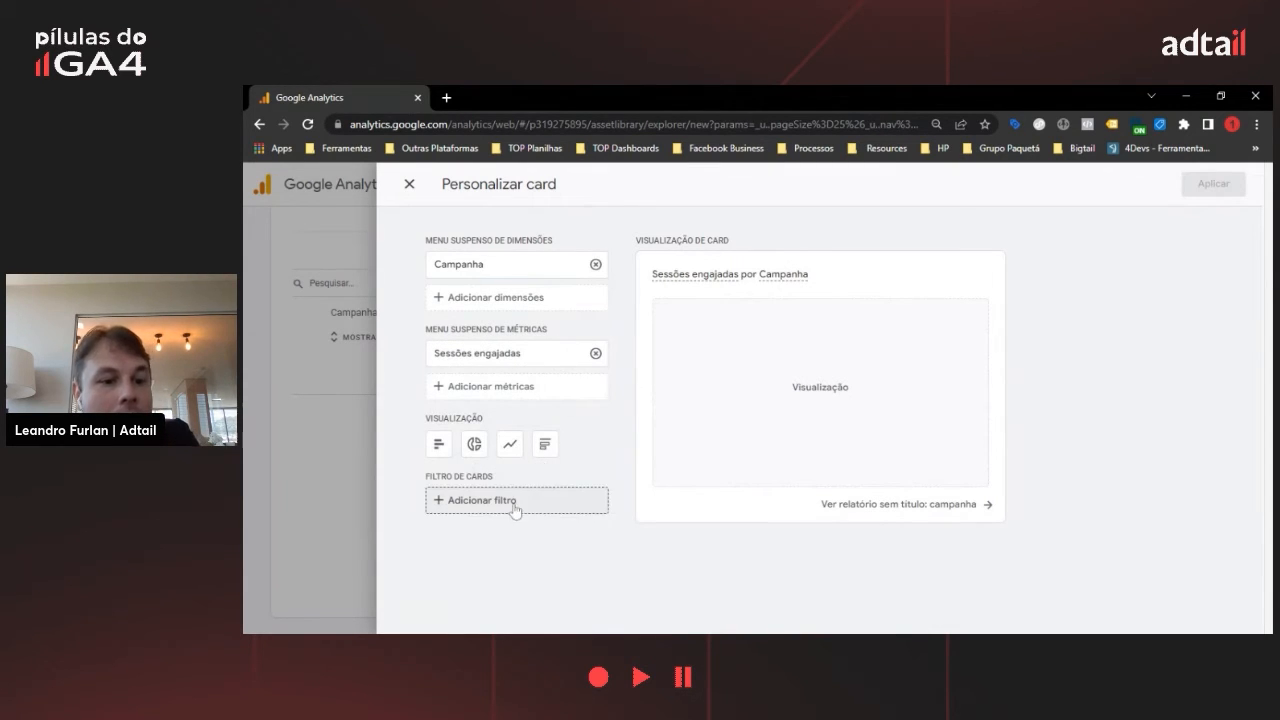
Apply the current report's filter to the card, set its visualization to a bar chart and apply the card
click(521, 511)
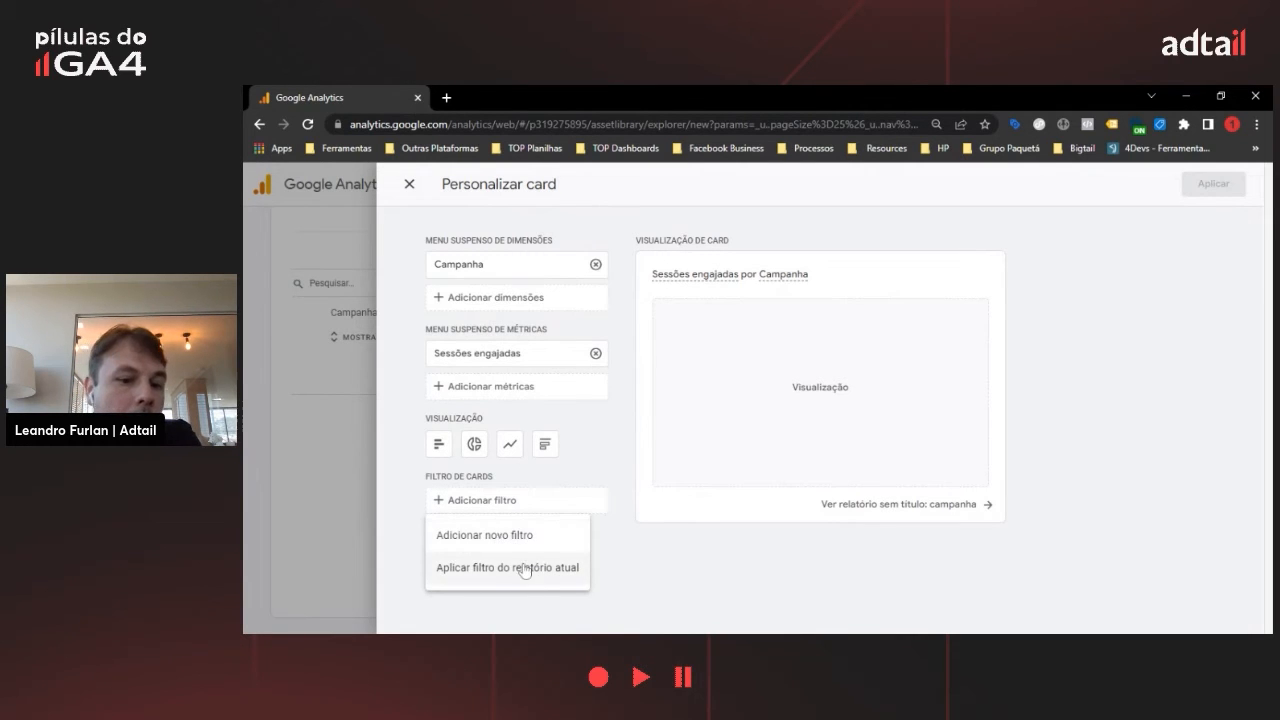
click(529, 583)
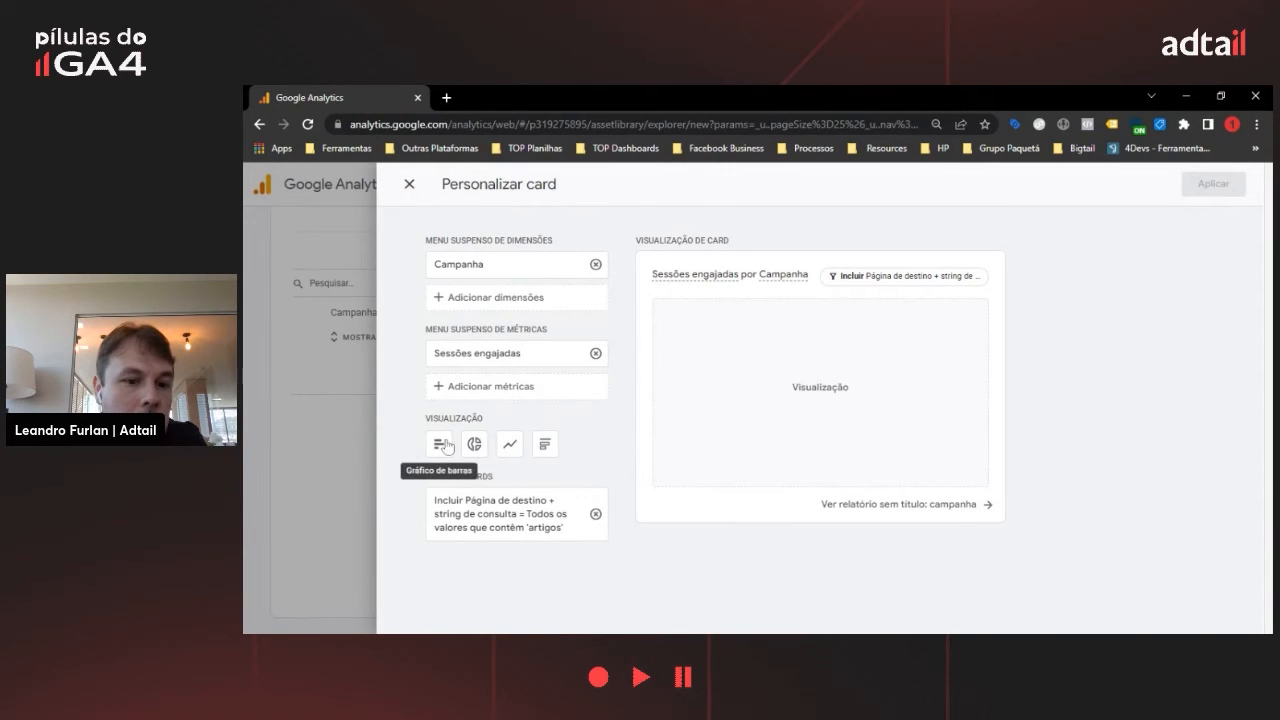
click(545, 444)
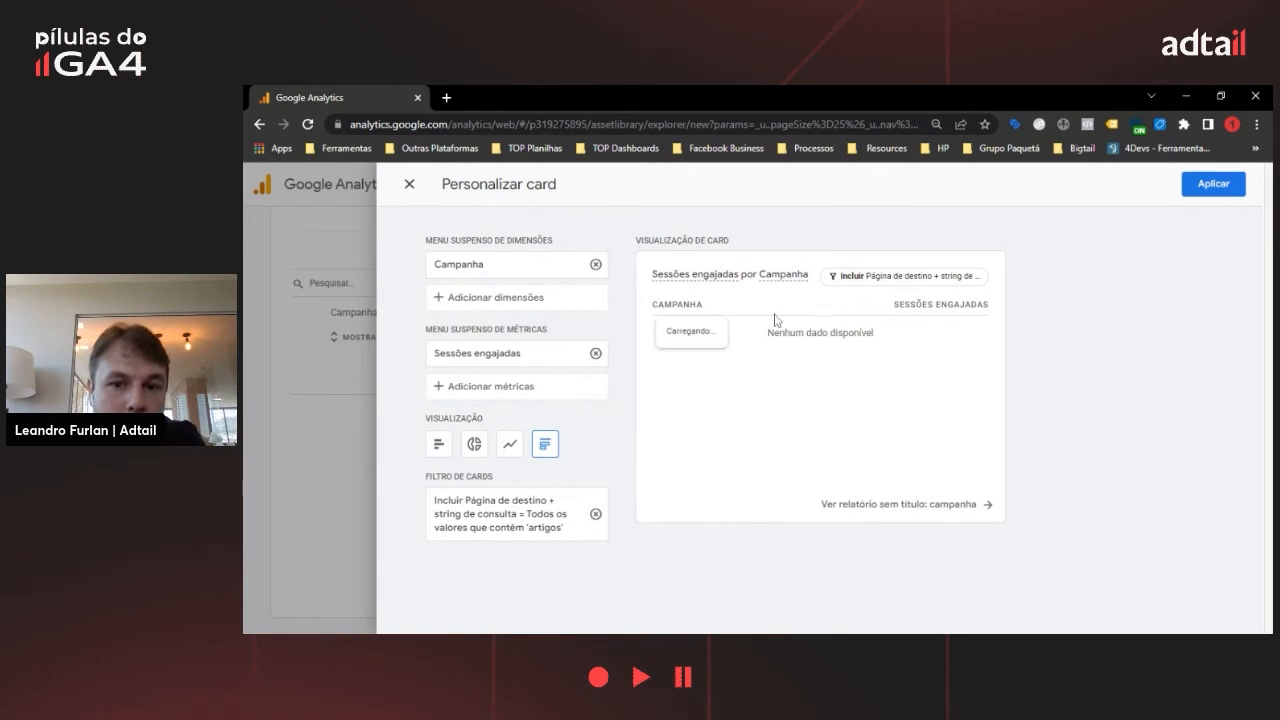
click(437, 446)
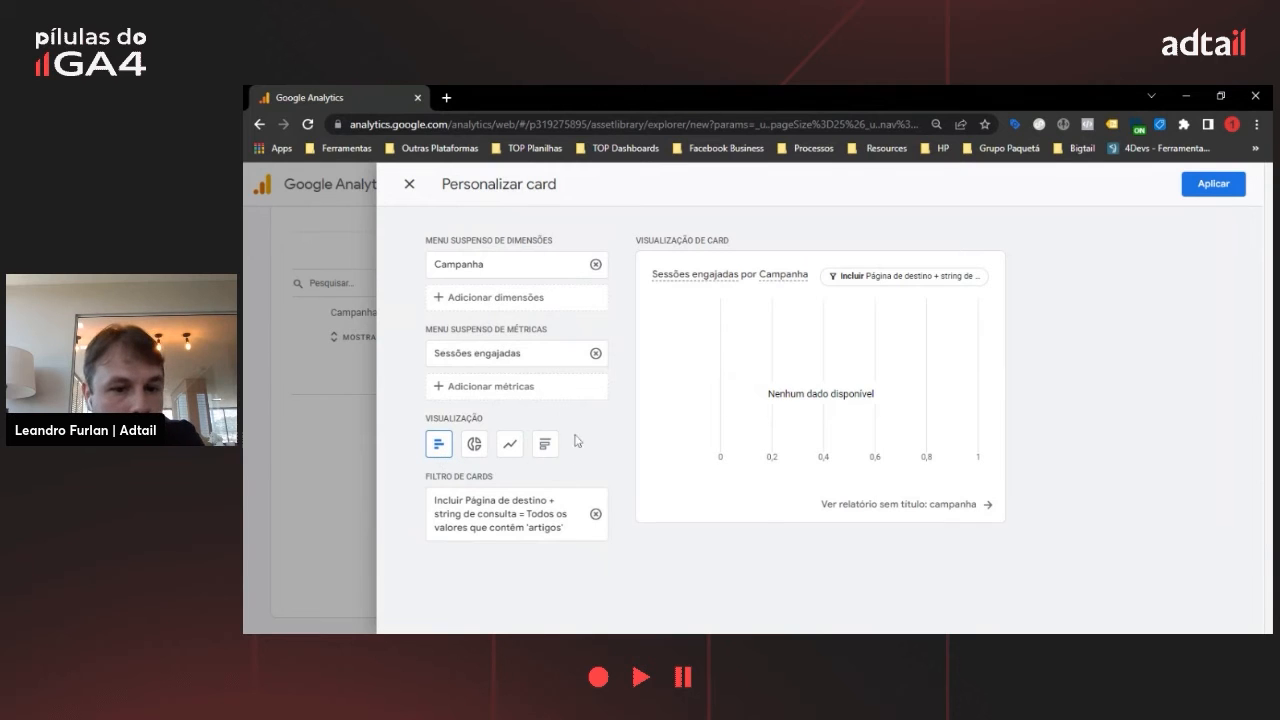
click(1215, 185)
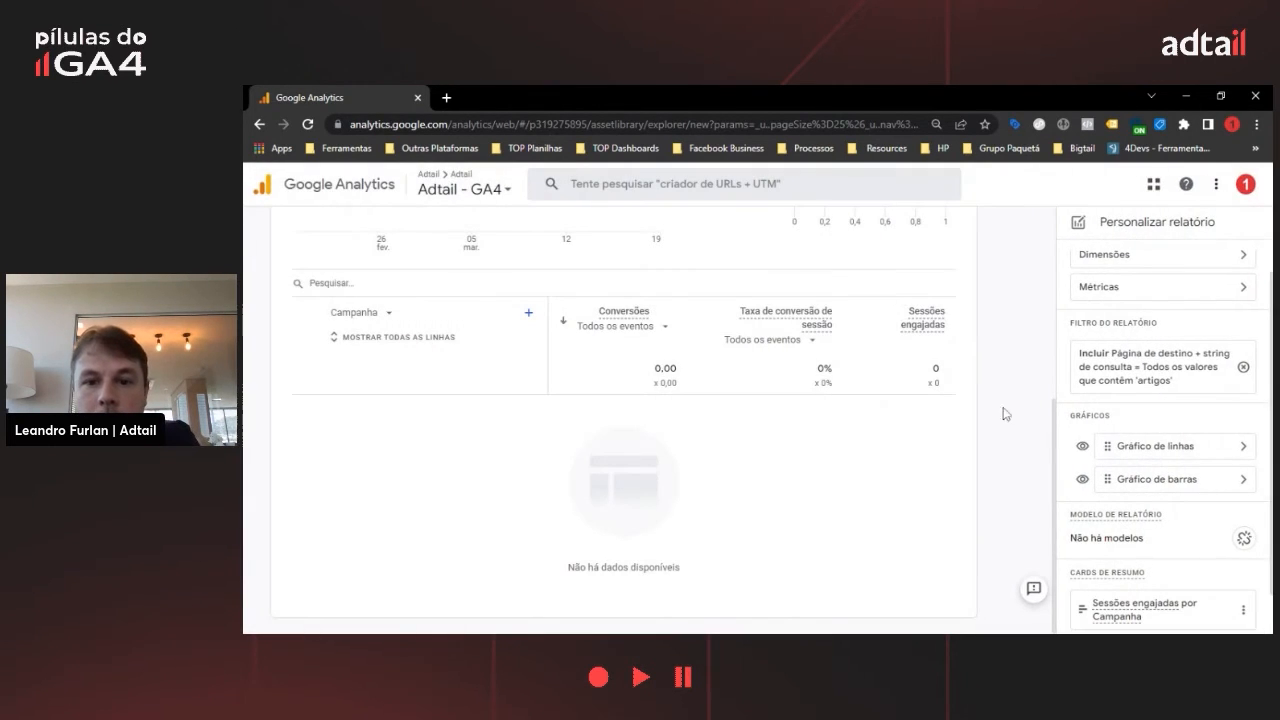
Set Origem / mídia as the report's default dimension and remove Campanha from the main dimensions
click(1122, 290)
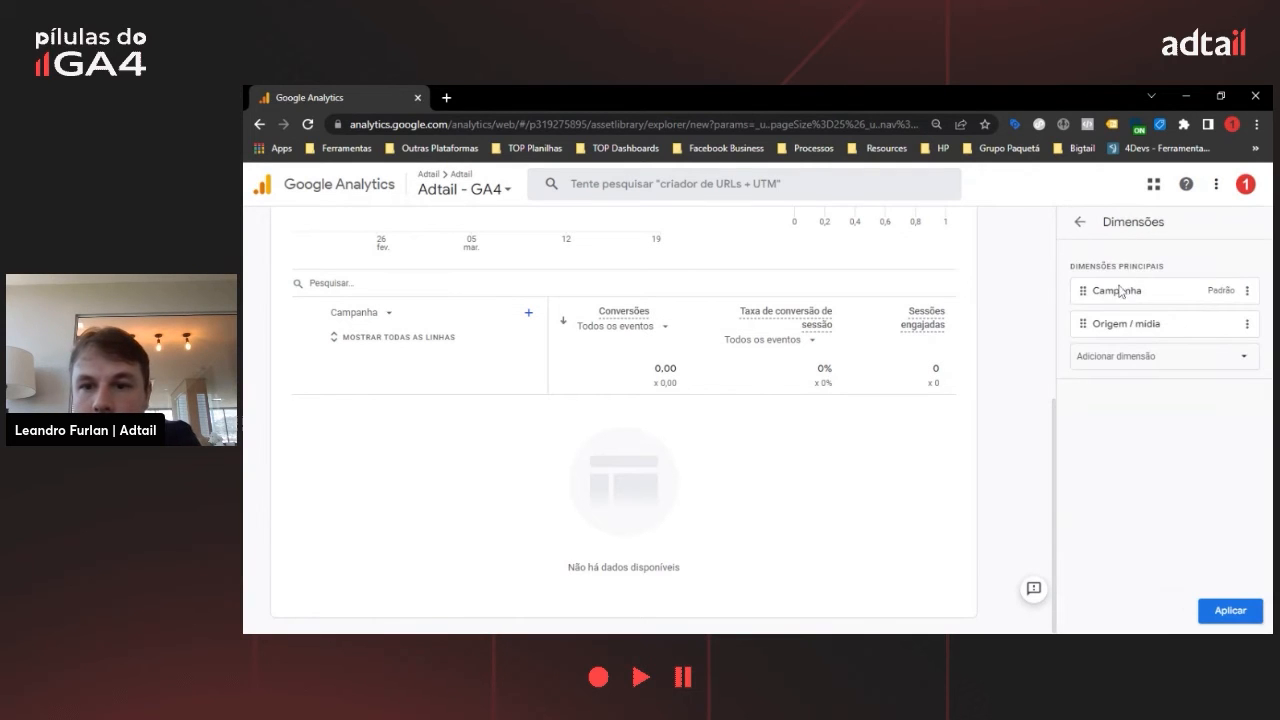
click(1247, 324)
click(1107, 372)
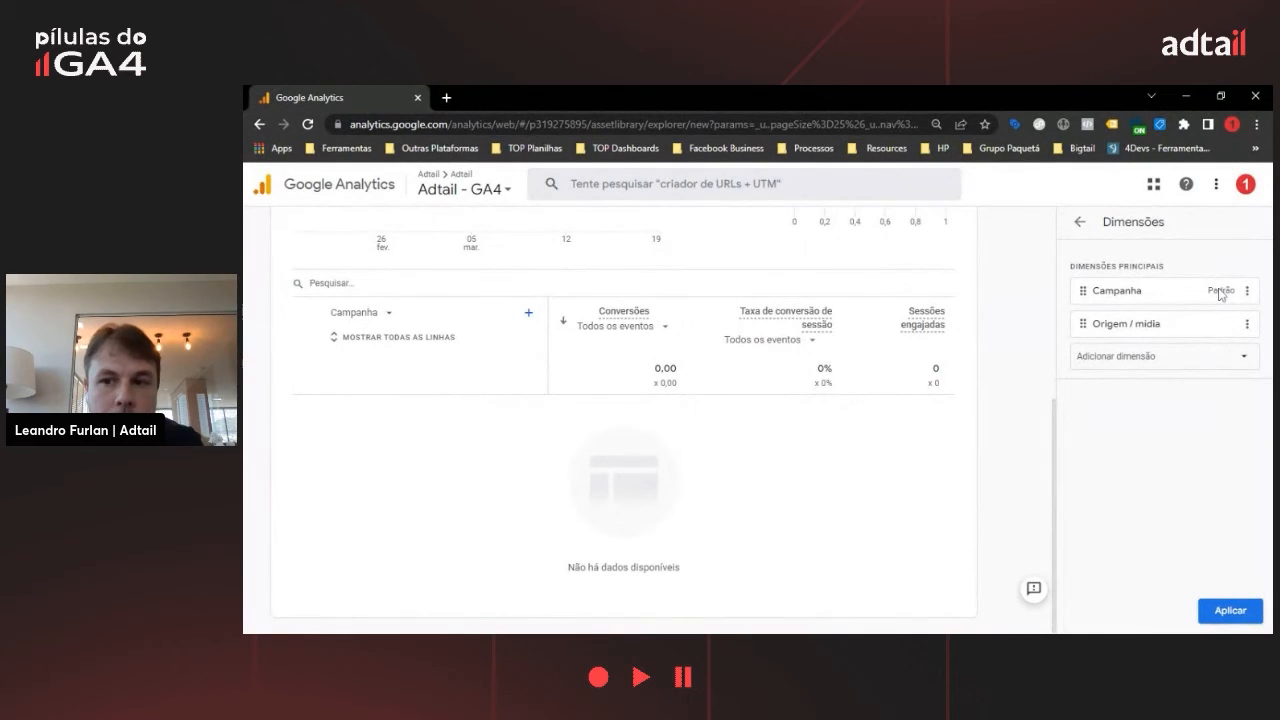
click(1247, 324)
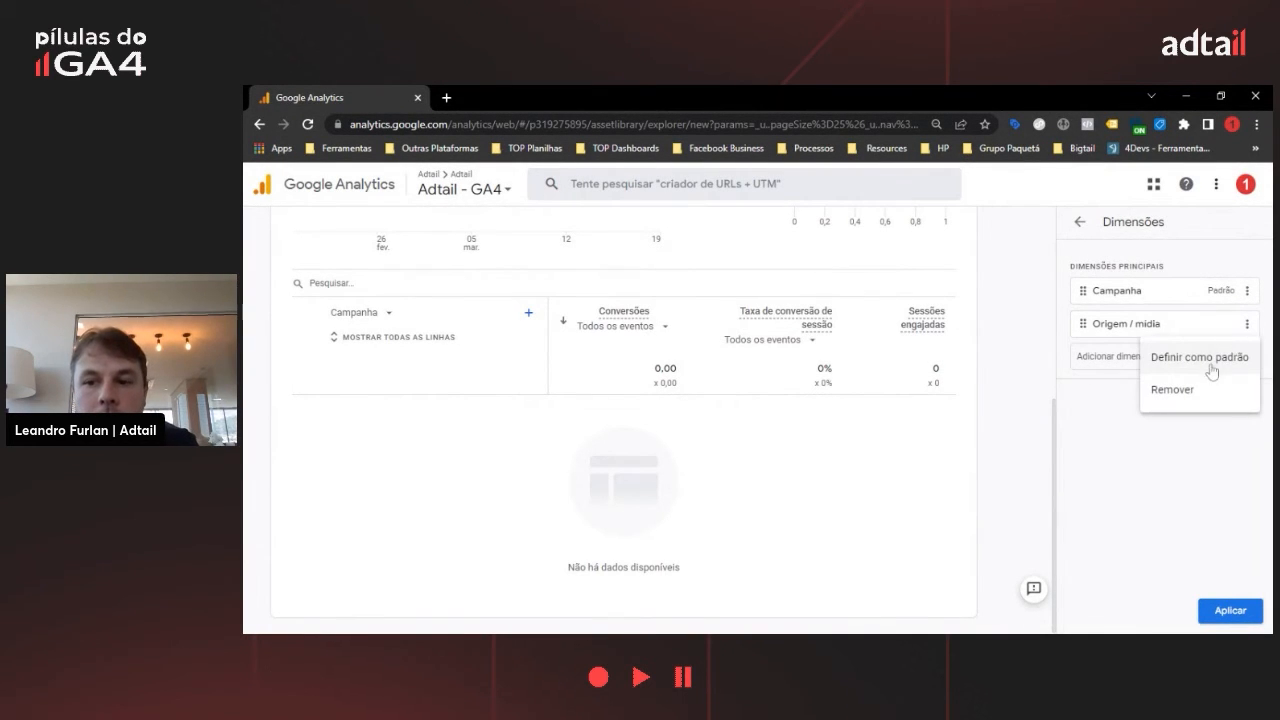
click(1212, 362)
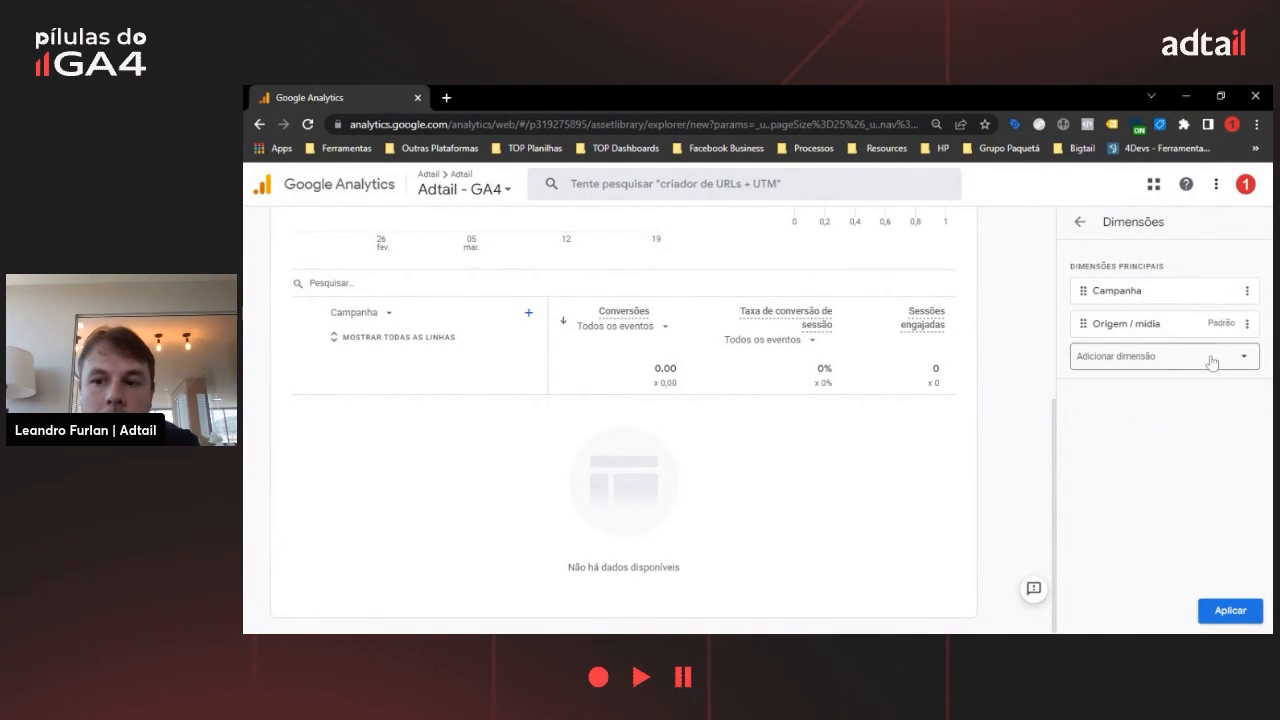
click(1247, 292)
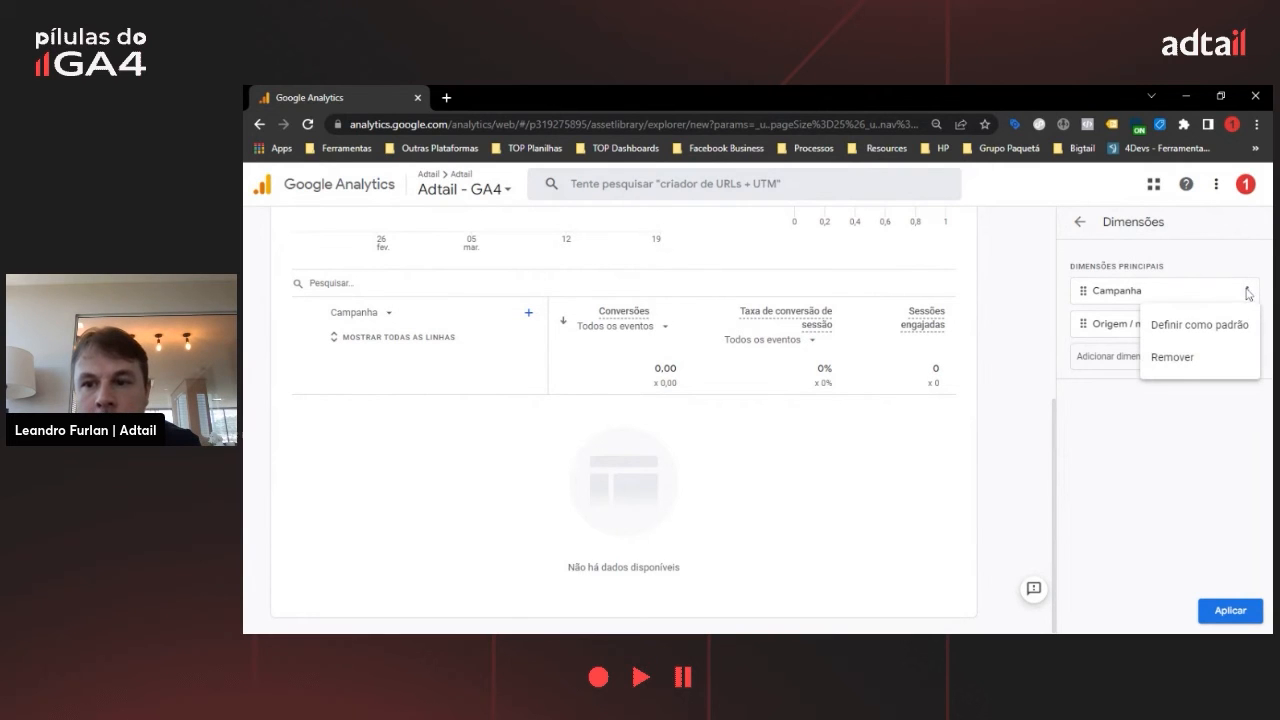
click(1163, 370)
click(1140, 330)
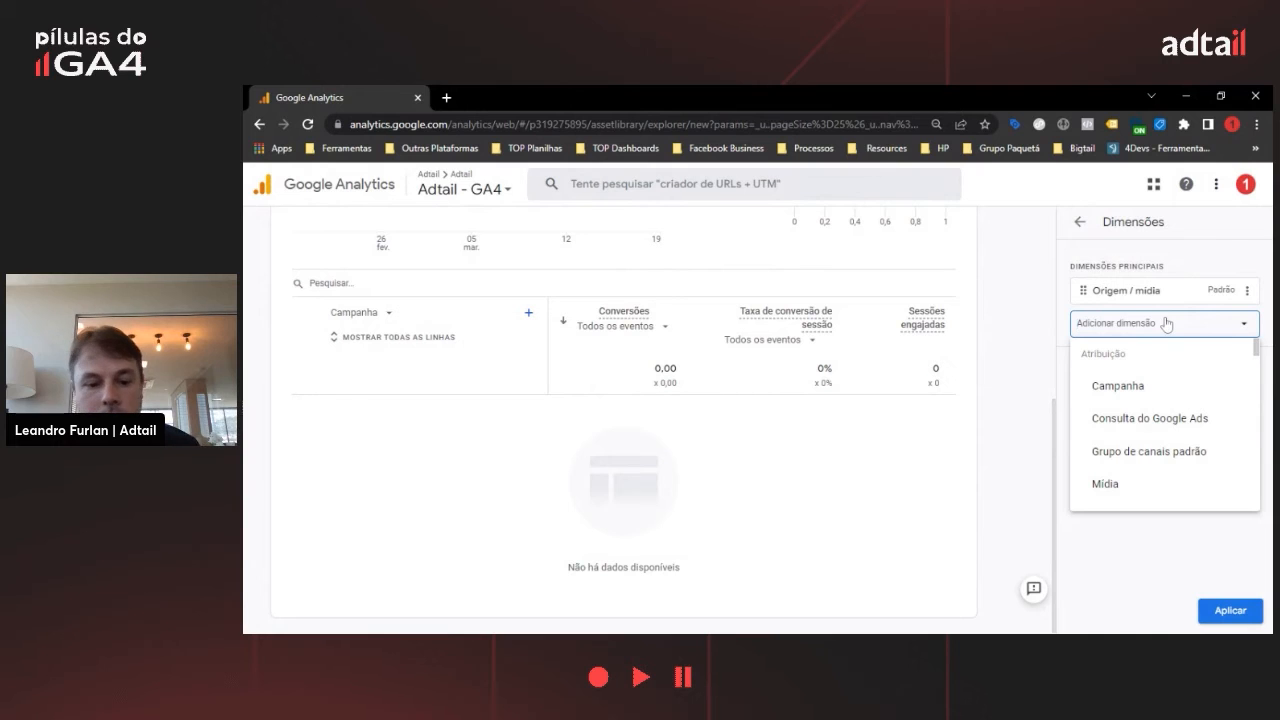
scroll(1190, 370, down, 3)
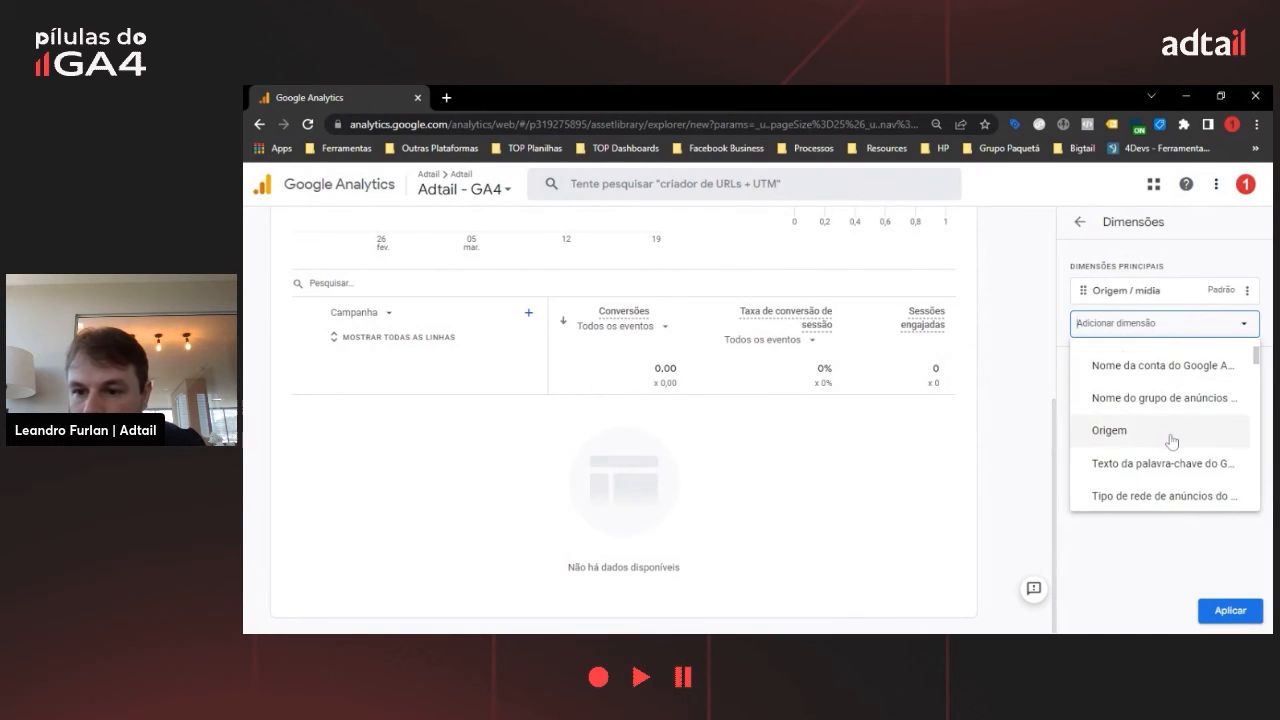
scroll(1188, 483, down, 2)
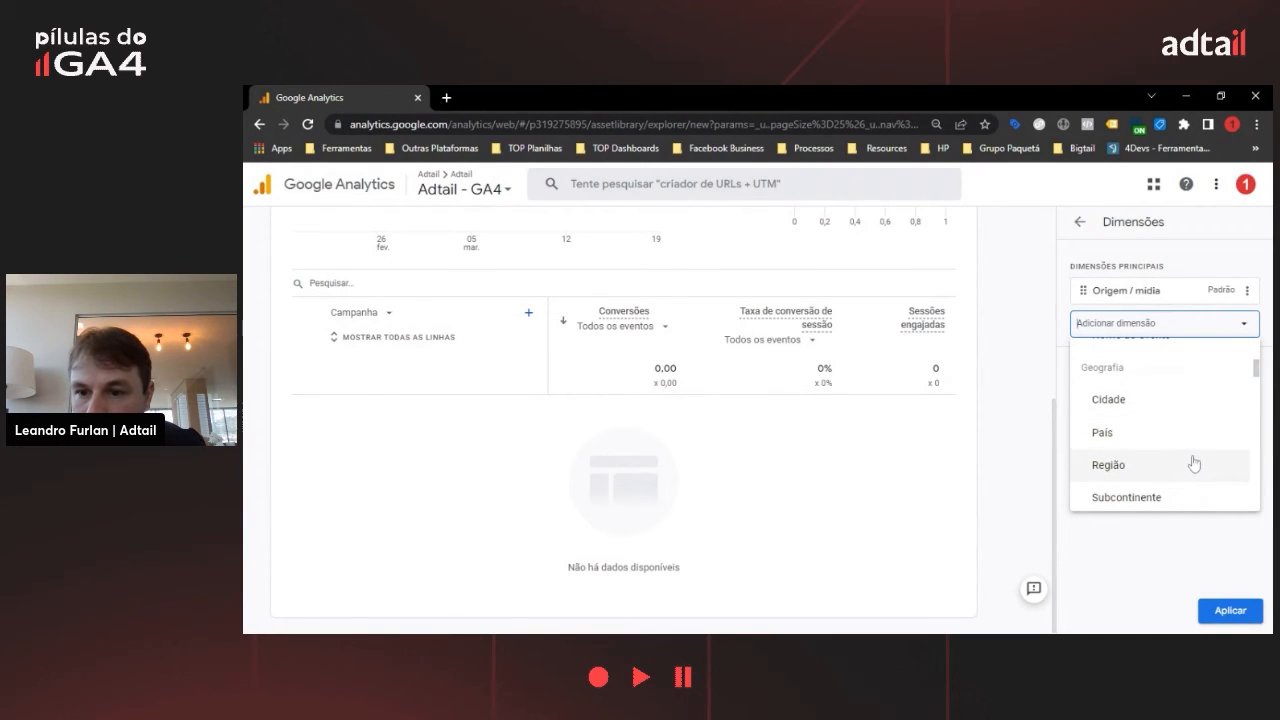
click(1112, 436)
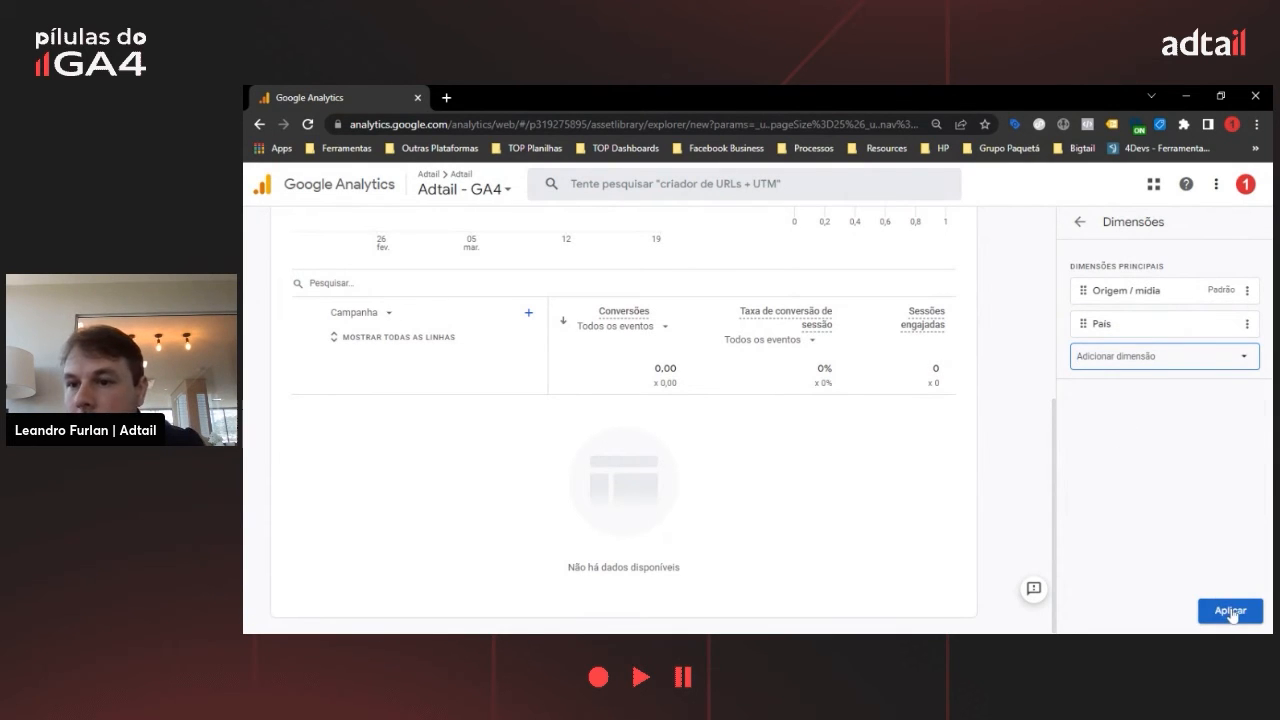
click(1247, 324)
click(1214, 400)
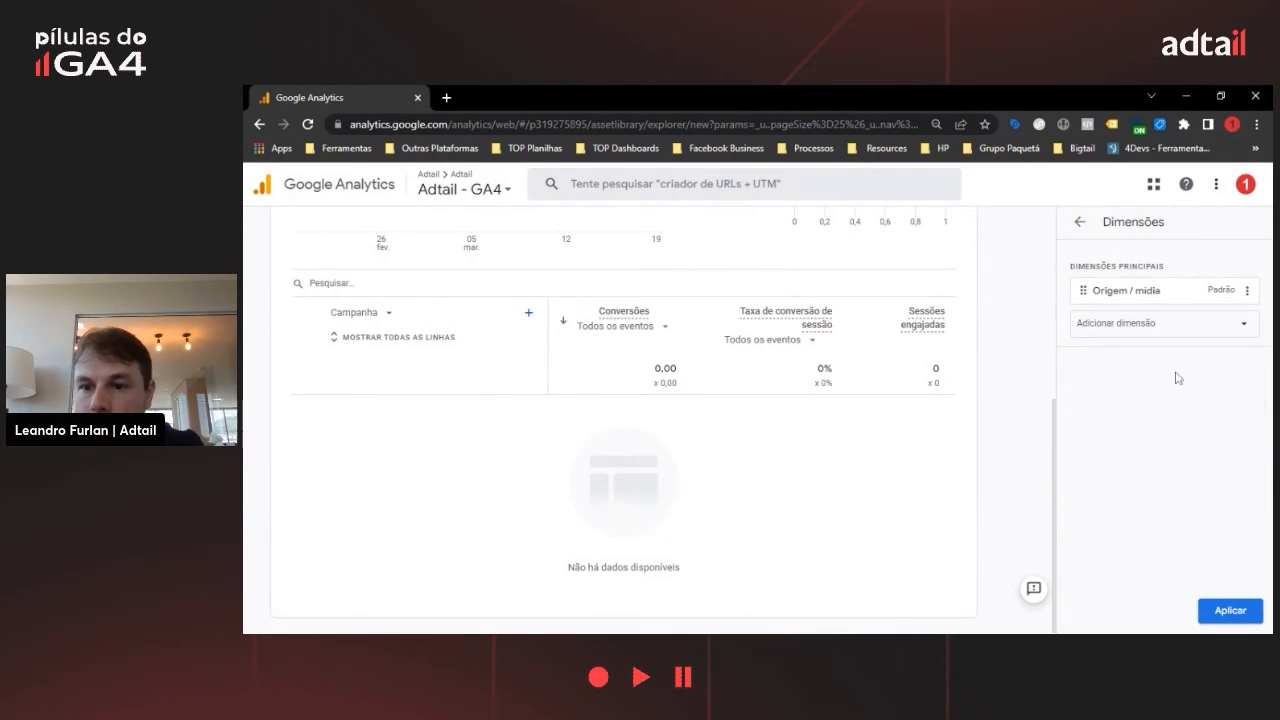
Add Cidade to the report's main dimensions and apply the dimension changes
click(1166, 326)
text(cida)
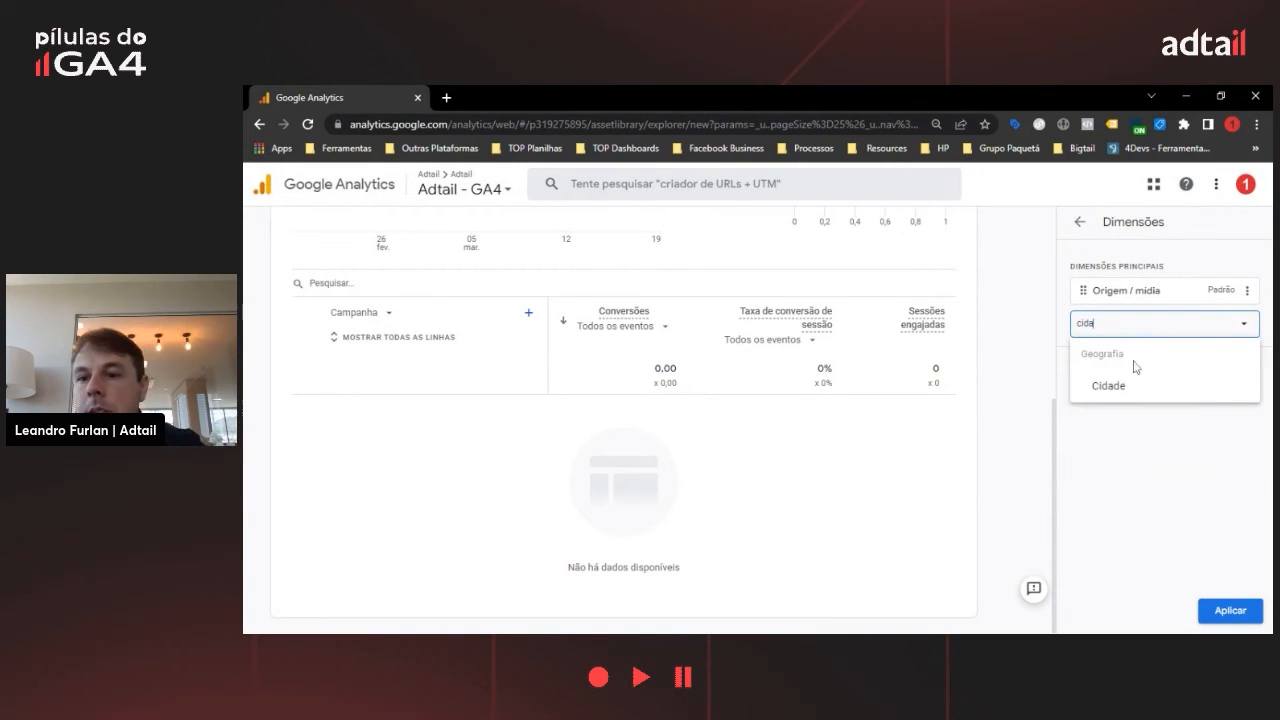
click(1135, 386)
click(1228, 609)
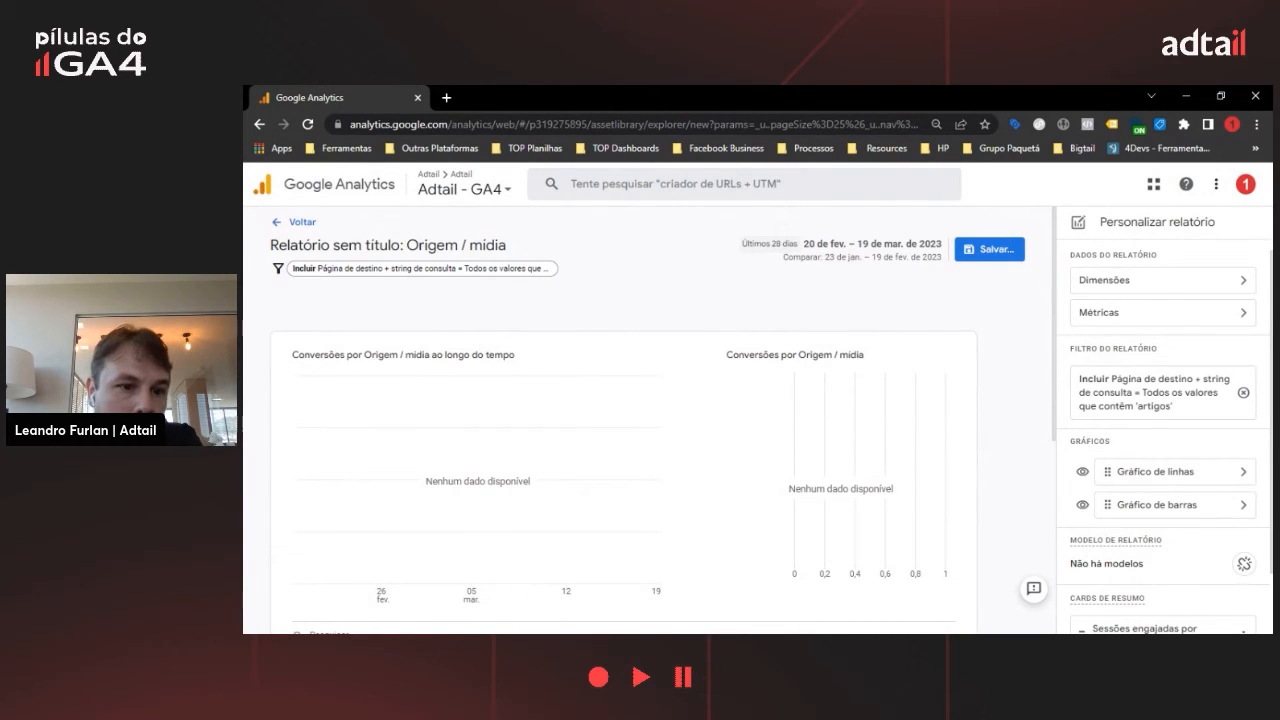
Check the dimension choices of the report's table and examine the charts and the list of summary cards
scroll(500, 400, down, 5)
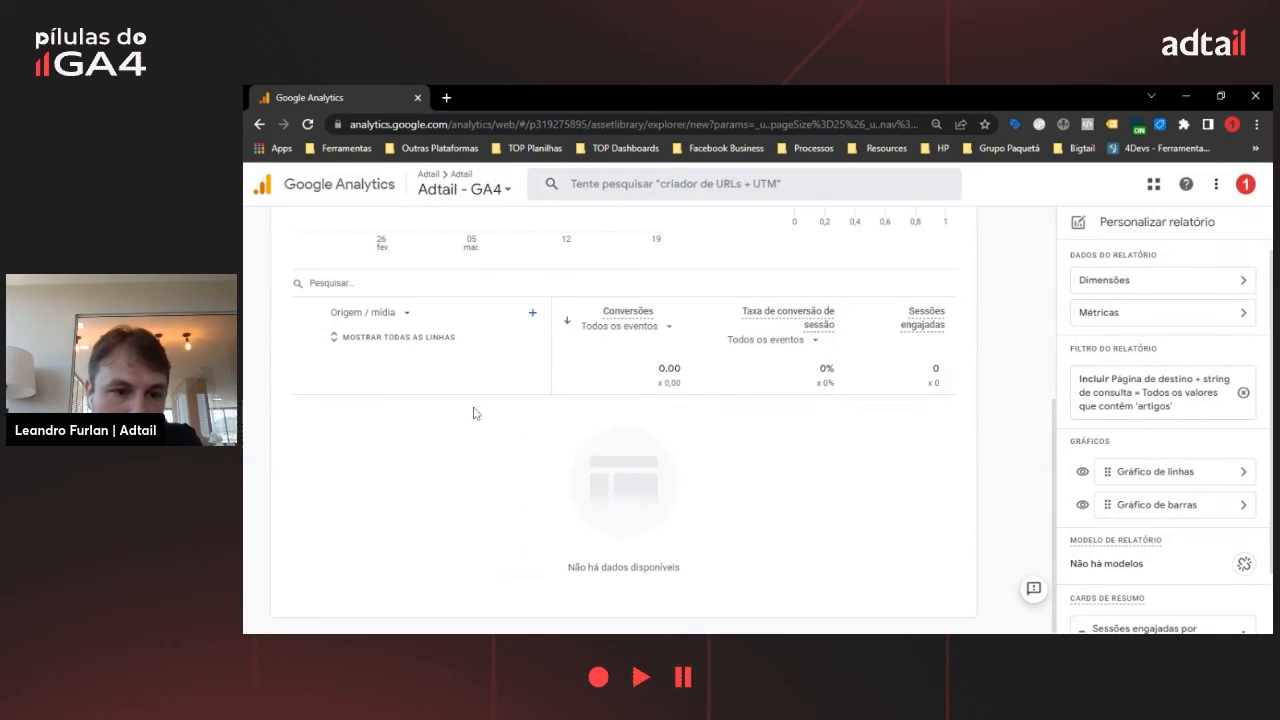
click(396, 313)
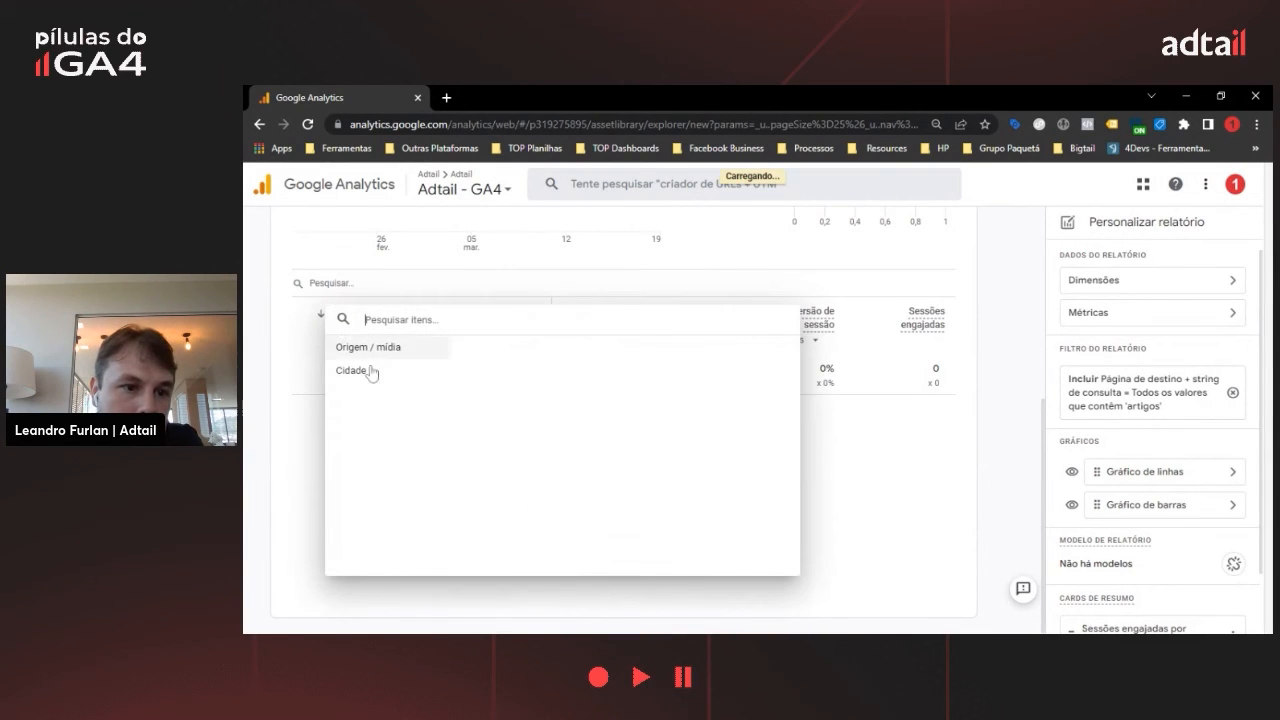
click(1020, 262)
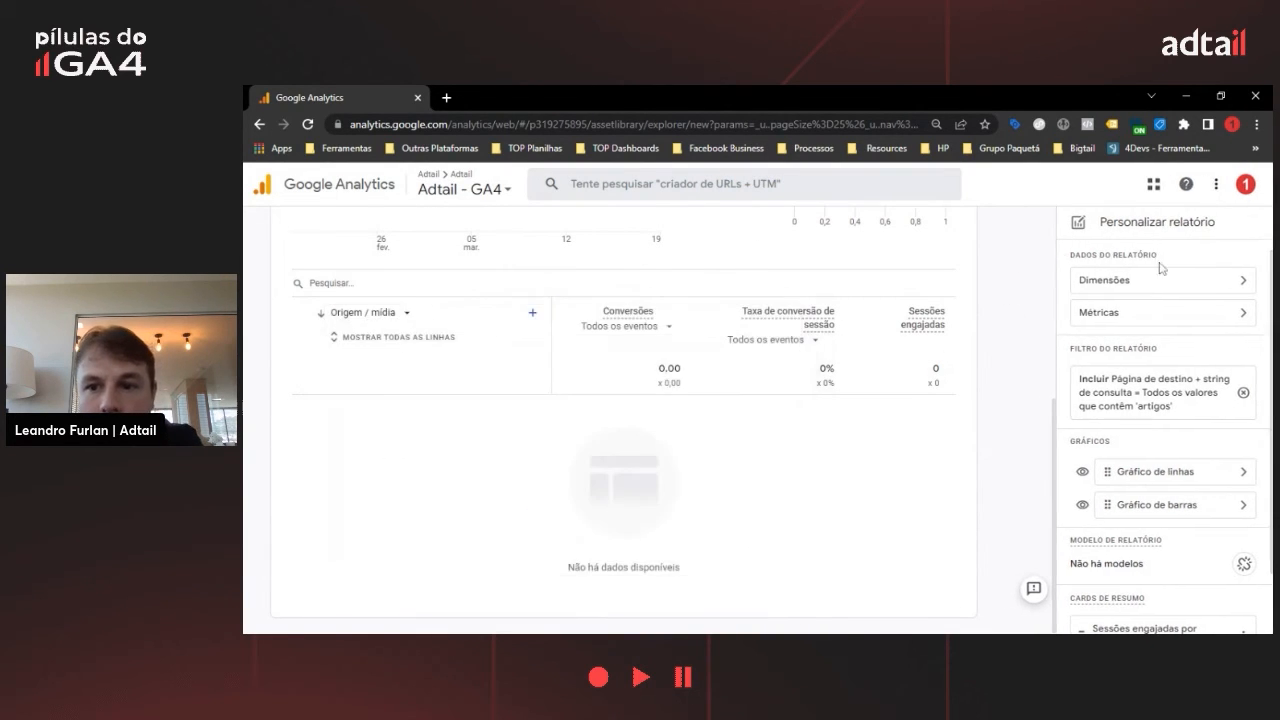
scroll(1150, 330, down, 2)
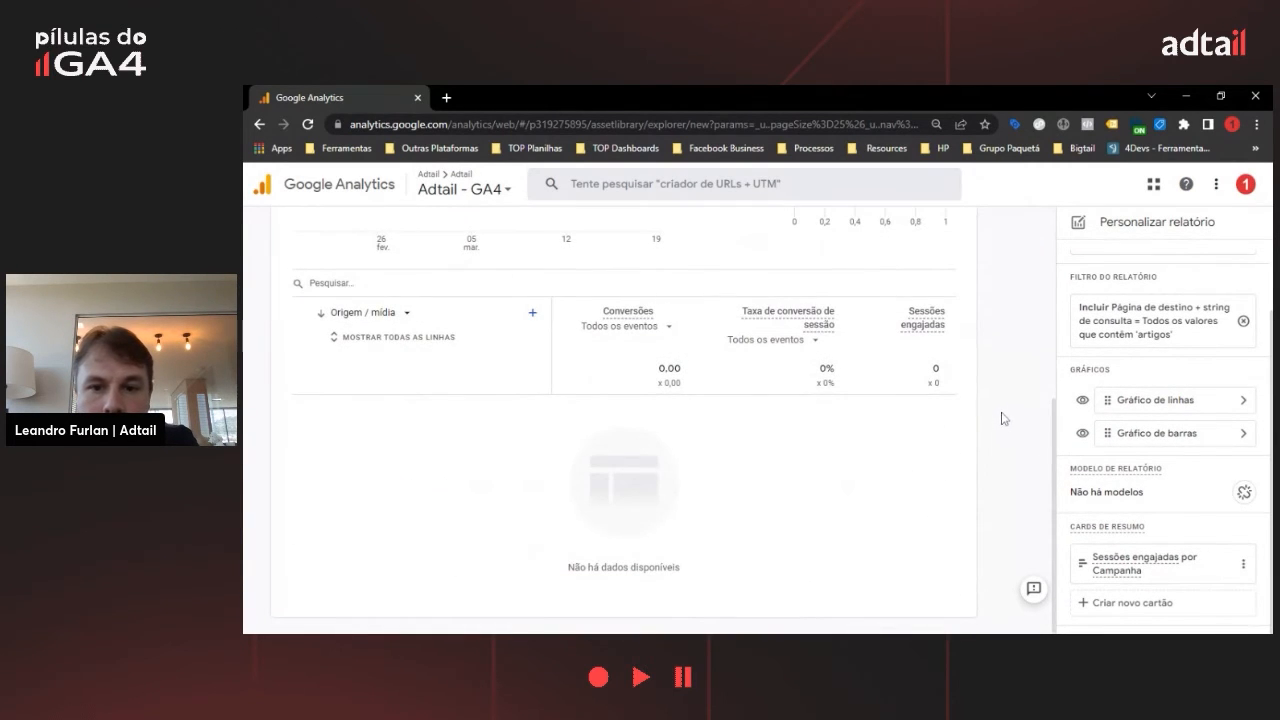
scroll(985, 399, up, 3)
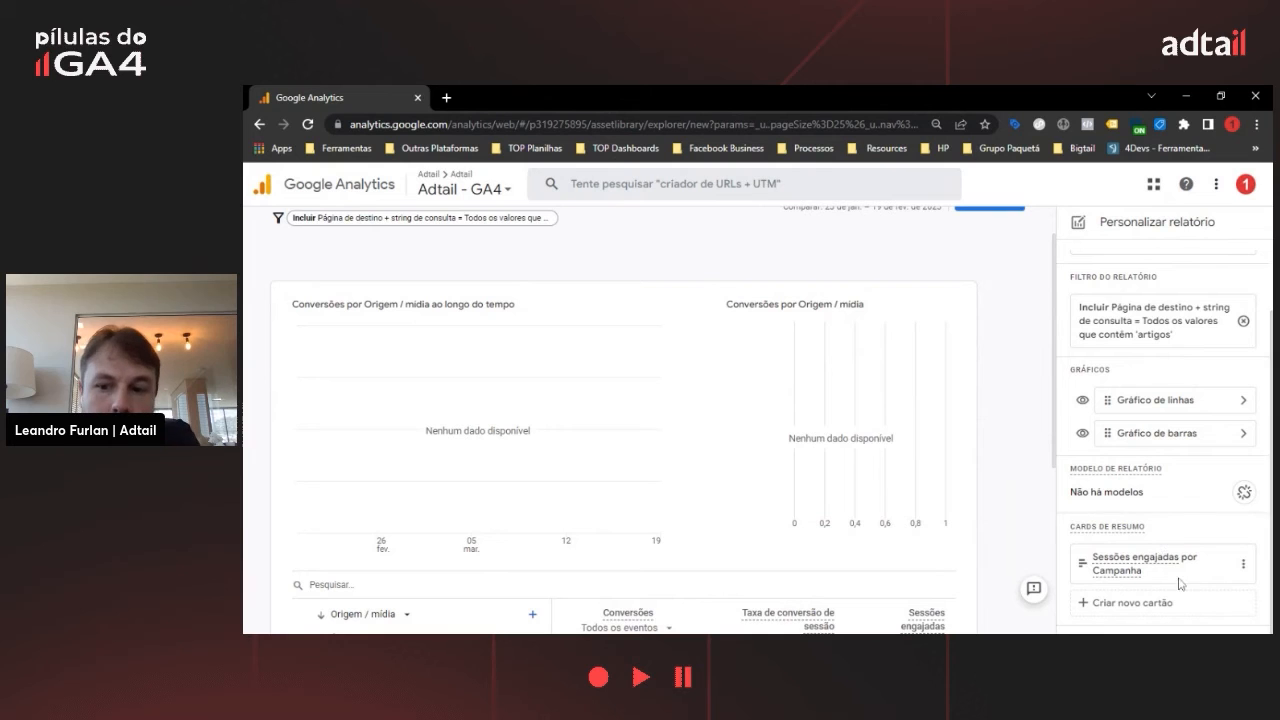
scroll(1028, 478, down, 3)
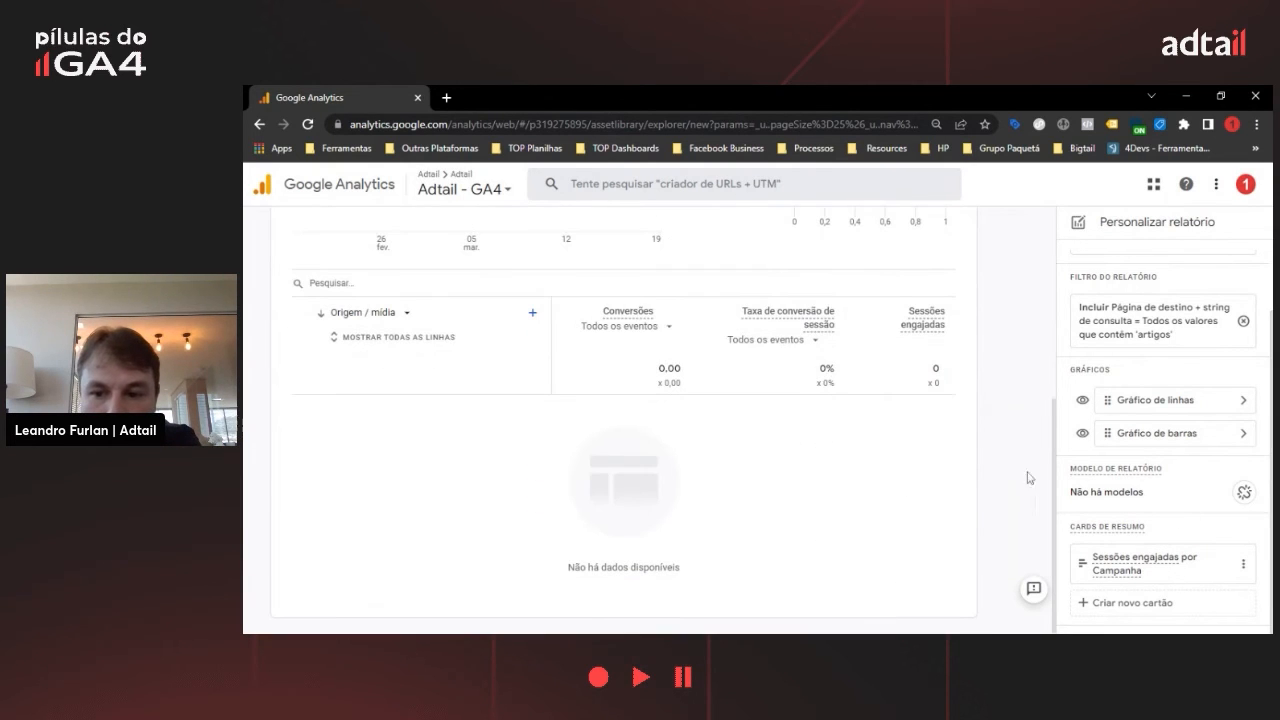
mouse_move(1110, 574)
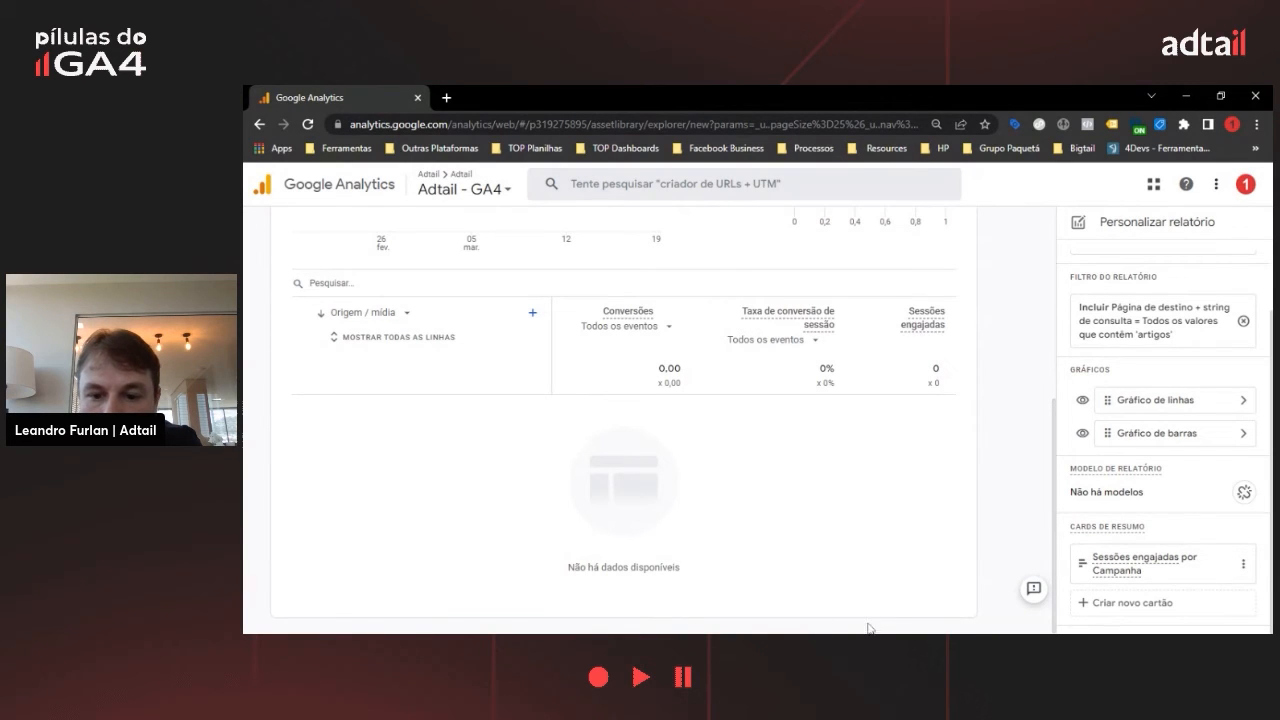
Edit the Sessões engajadas por Campanha summary card and replace its Campanha dimension with Cidade
click(1244, 566)
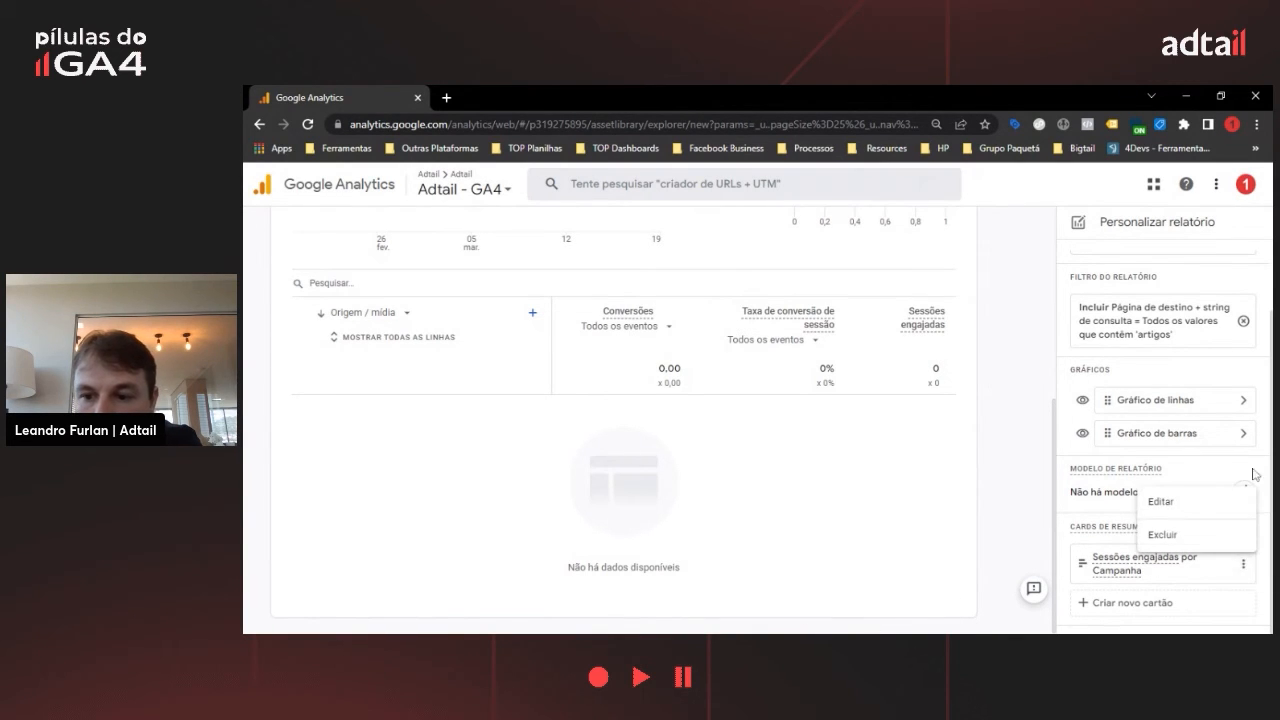
click(1185, 510)
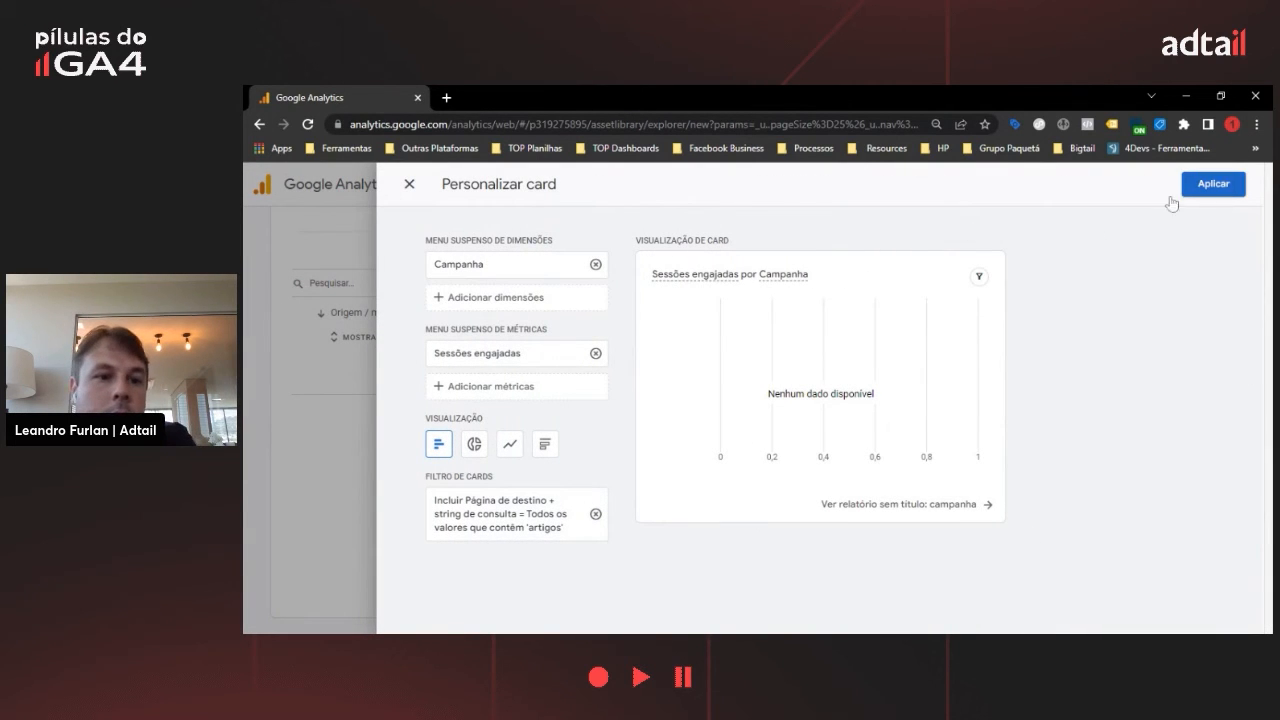
click(596, 268)
click(548, 268)
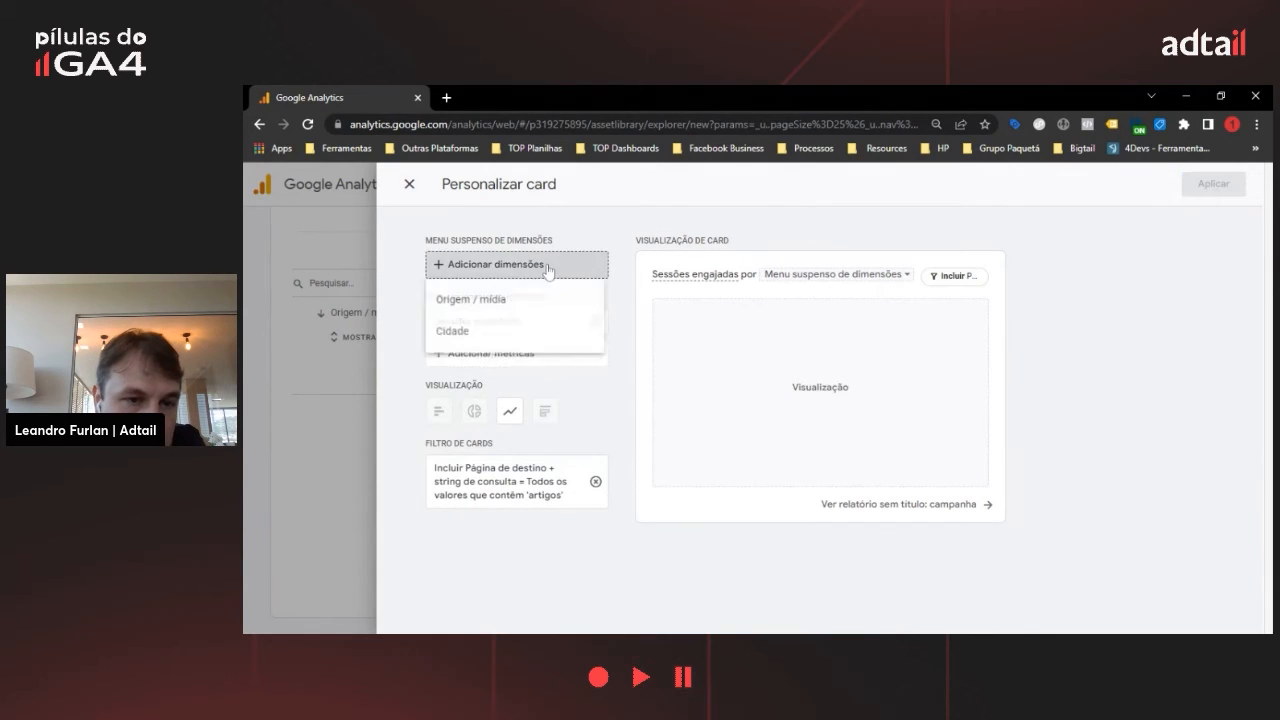
click(451, 331)
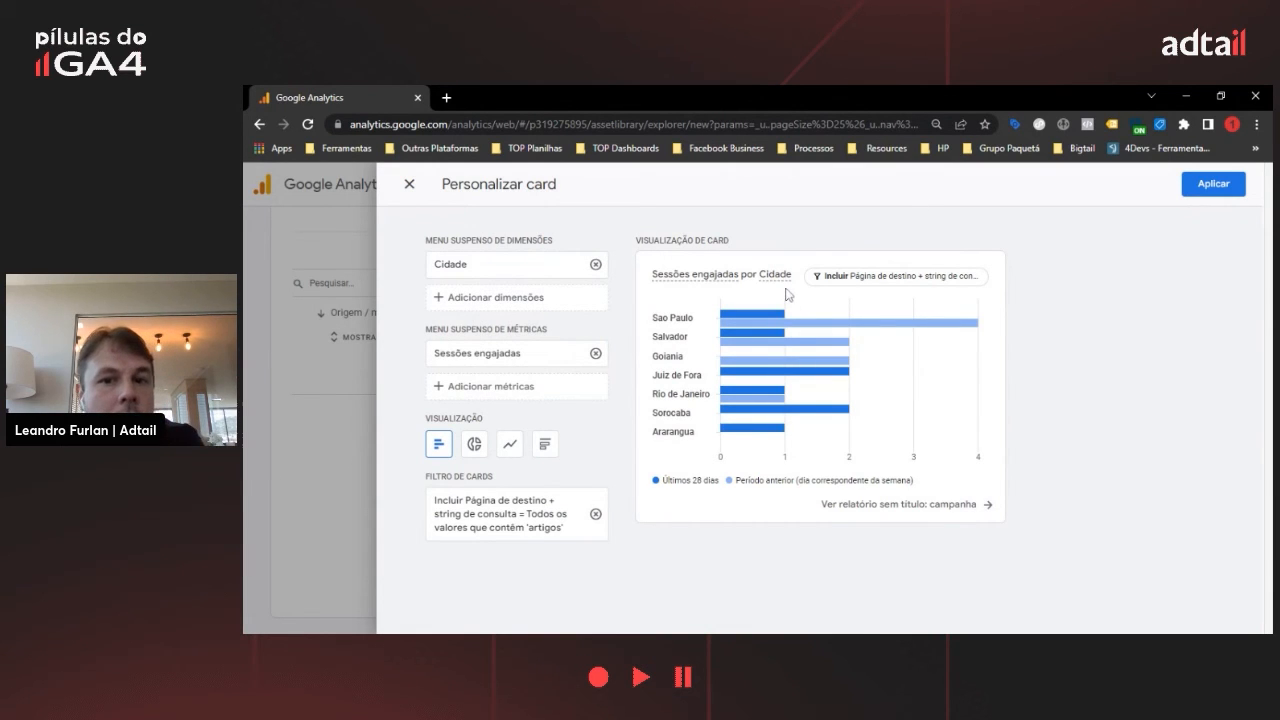
Preview the card as a donut and a line chart, set its visualization to Tabela and apply the card
click(474, 445)
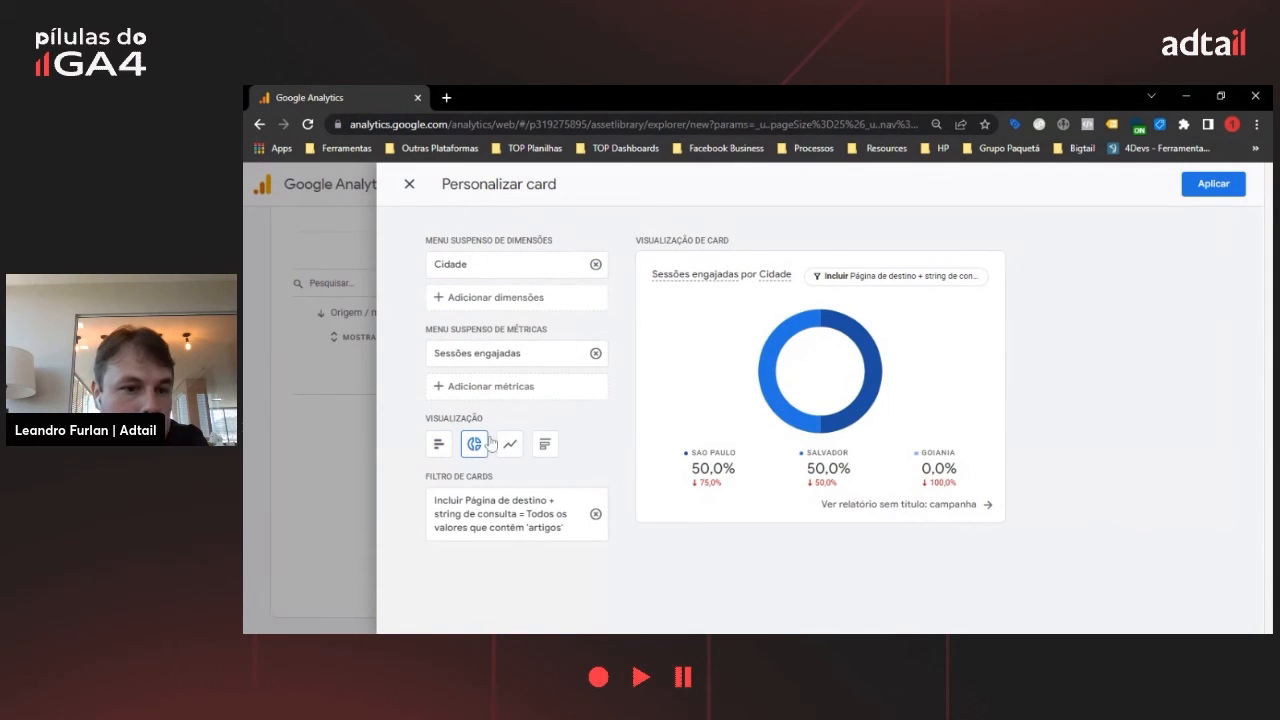
click(511, 445)
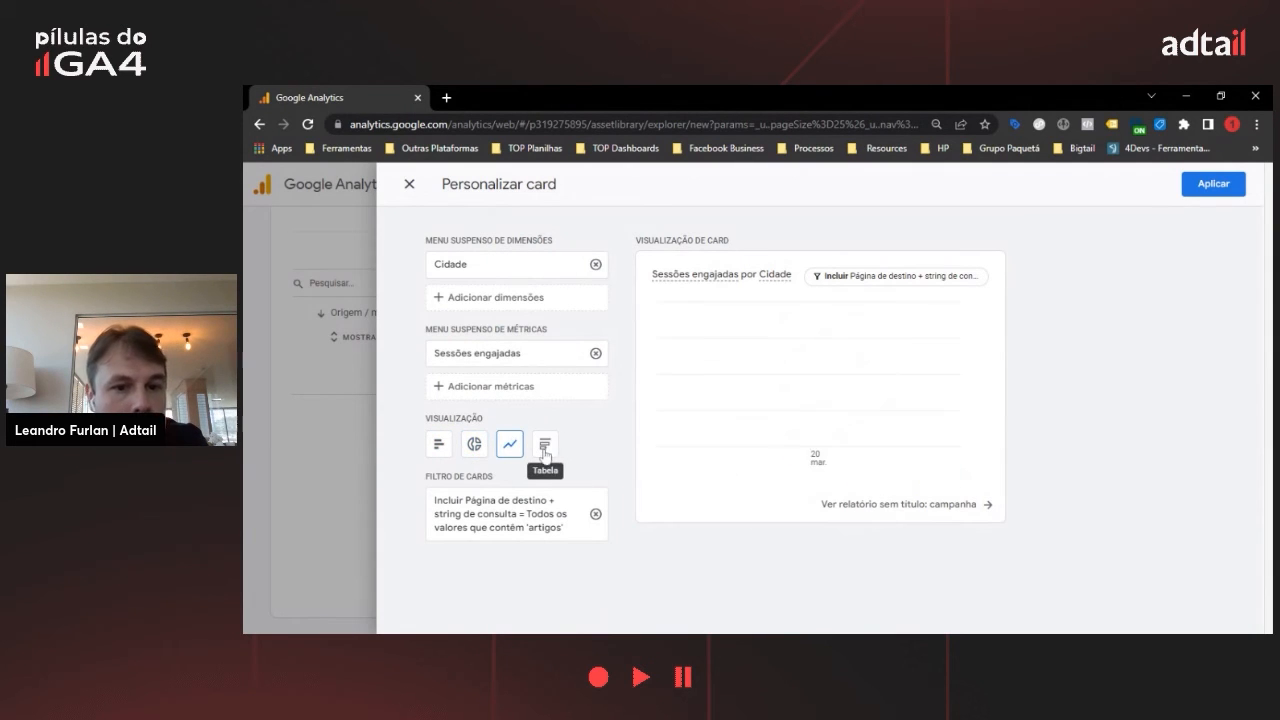
click(545, 444)
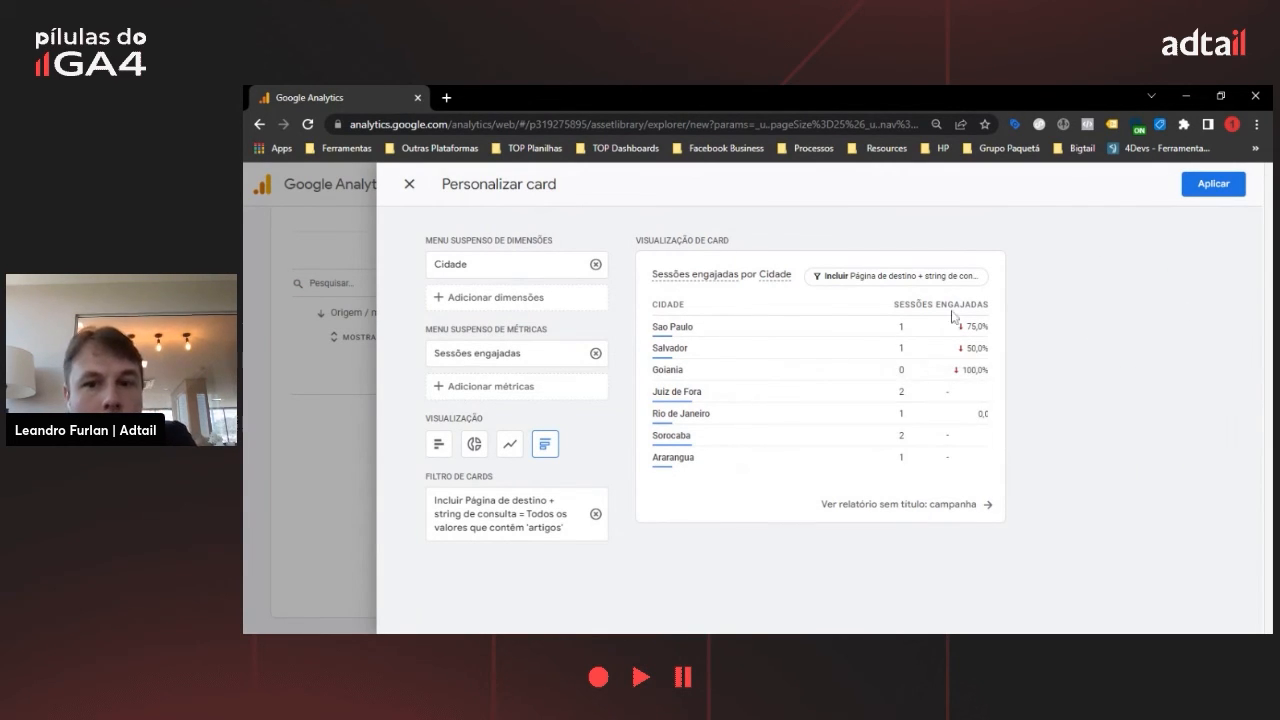
click(1213, 184)
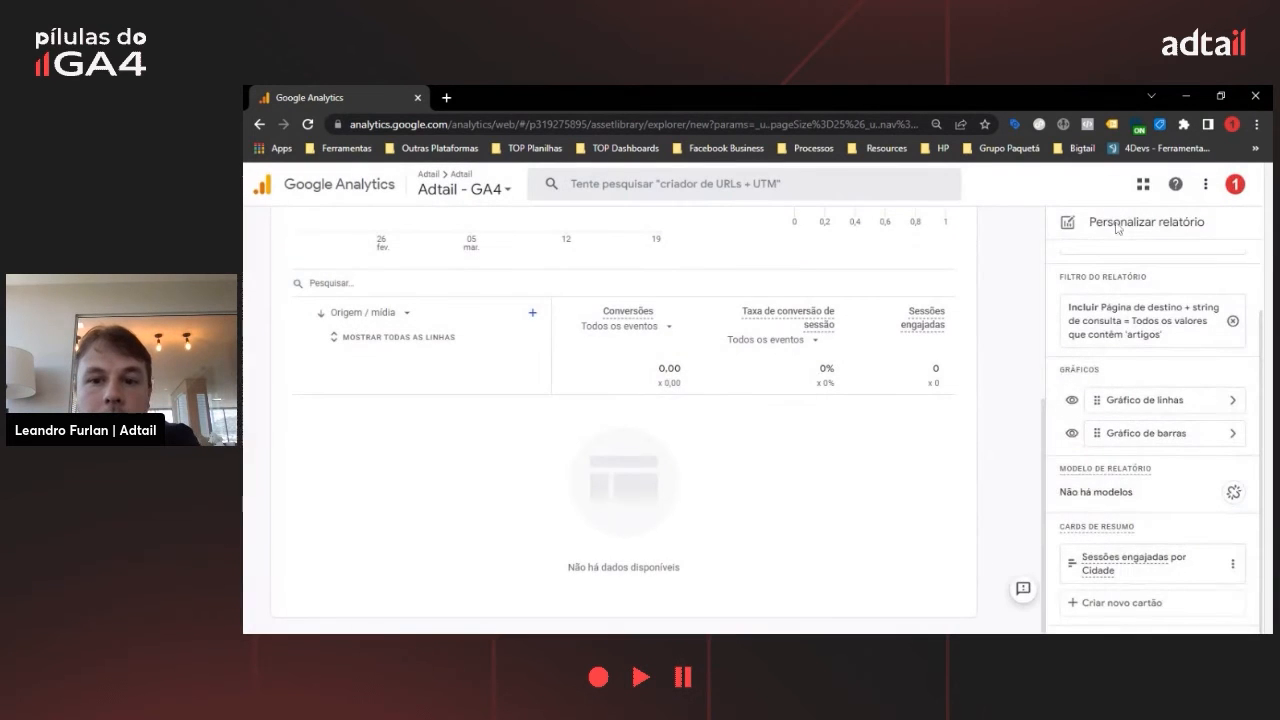
Create another summary card with Origem / mídia as its dimension and Taxa de conversão de sessão as its metric
scroll(996, 338, up, 5)
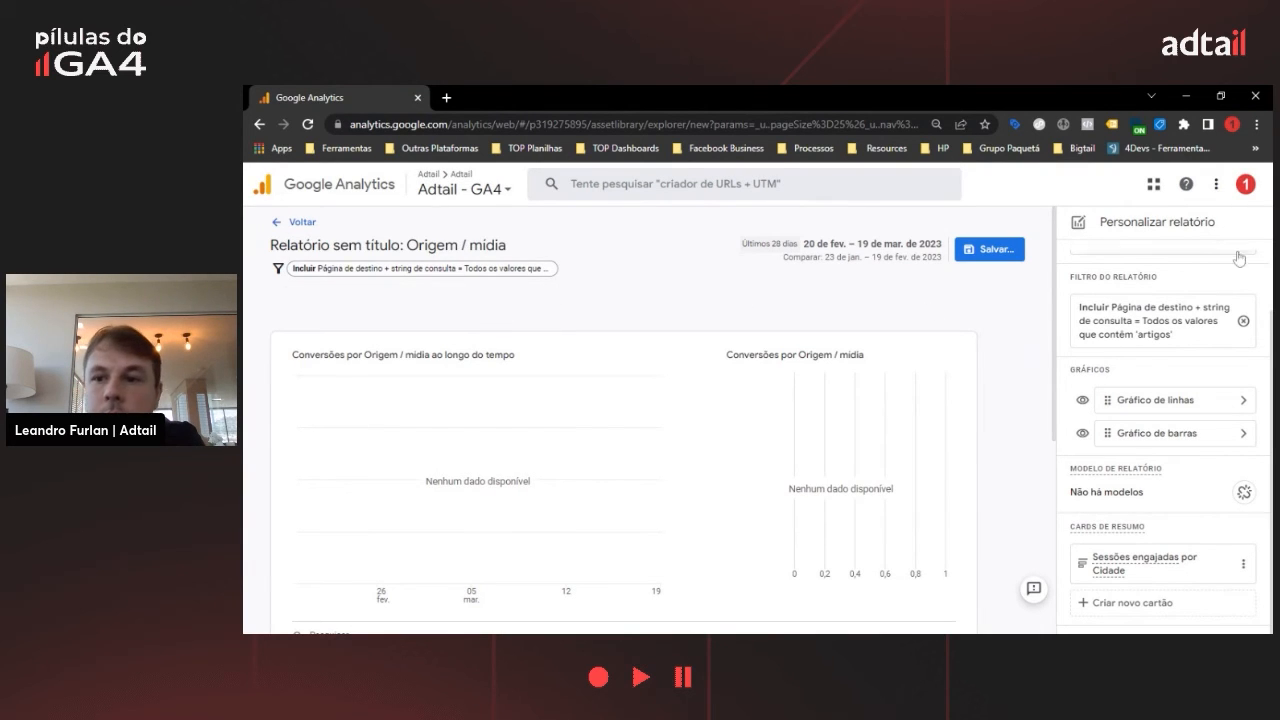
scroll(1210, 305, up, 2)
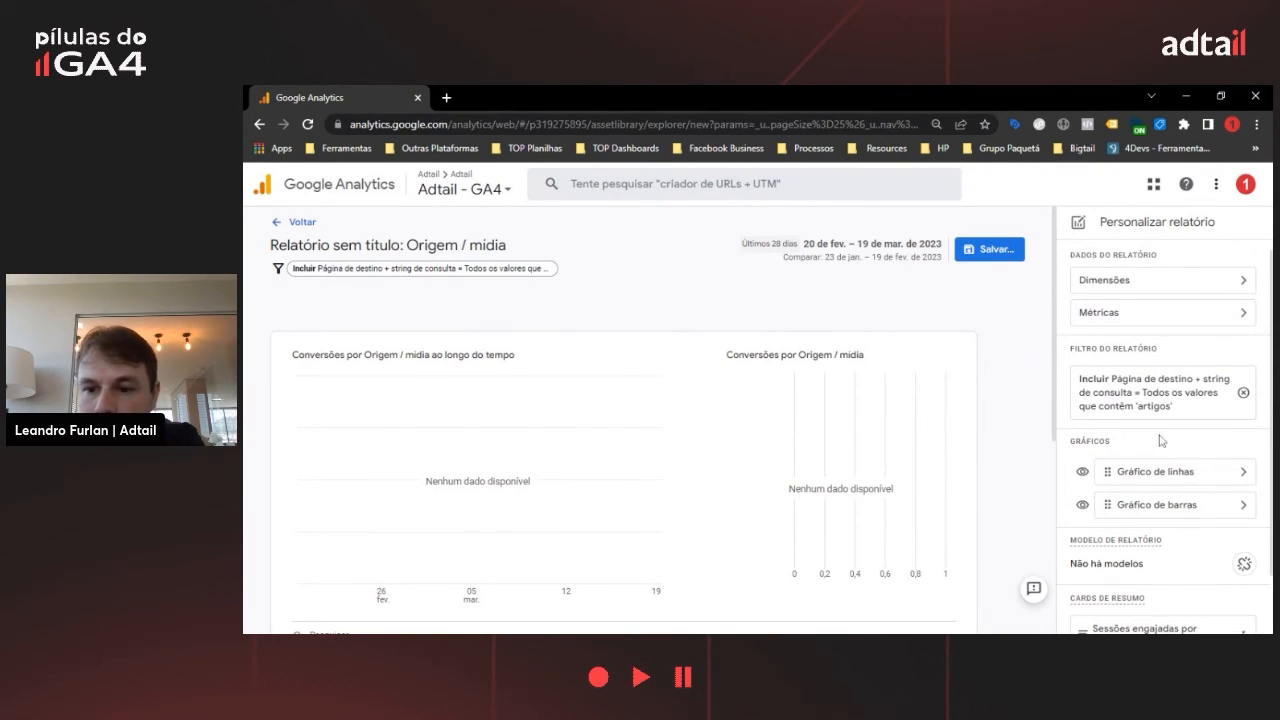
scroll(1163, 441, down, 2)
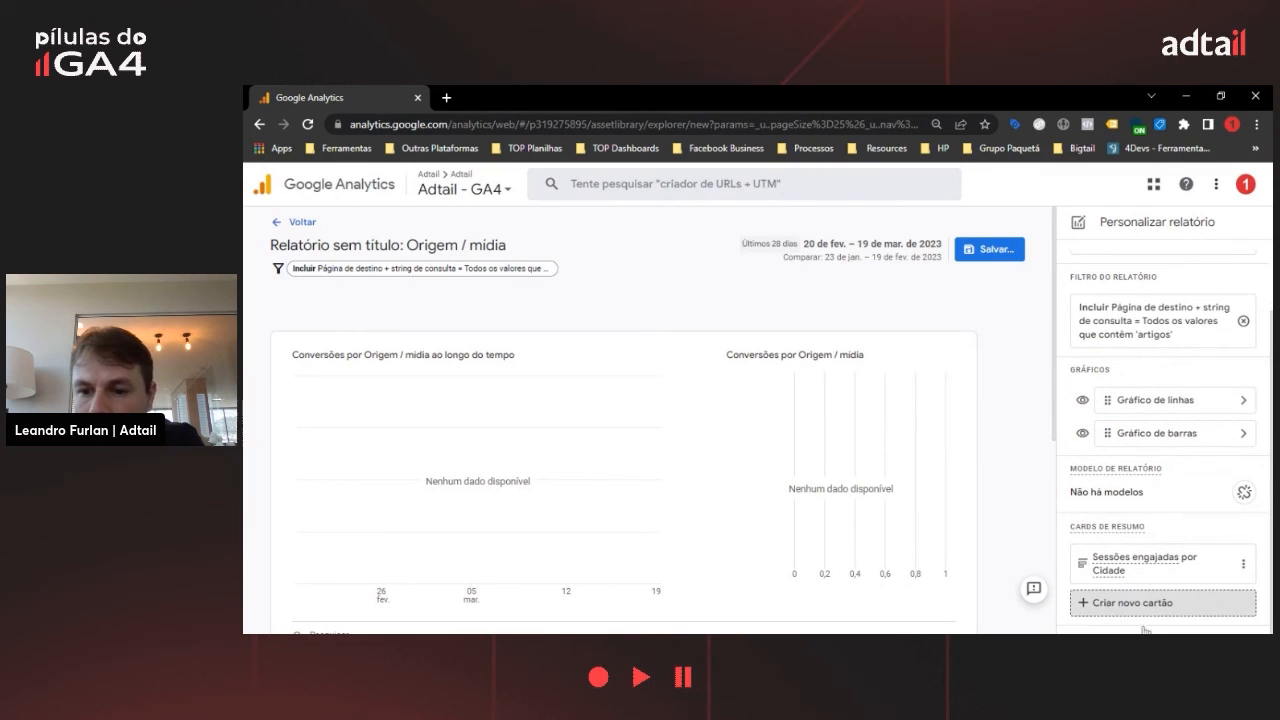
click(1118, 604)
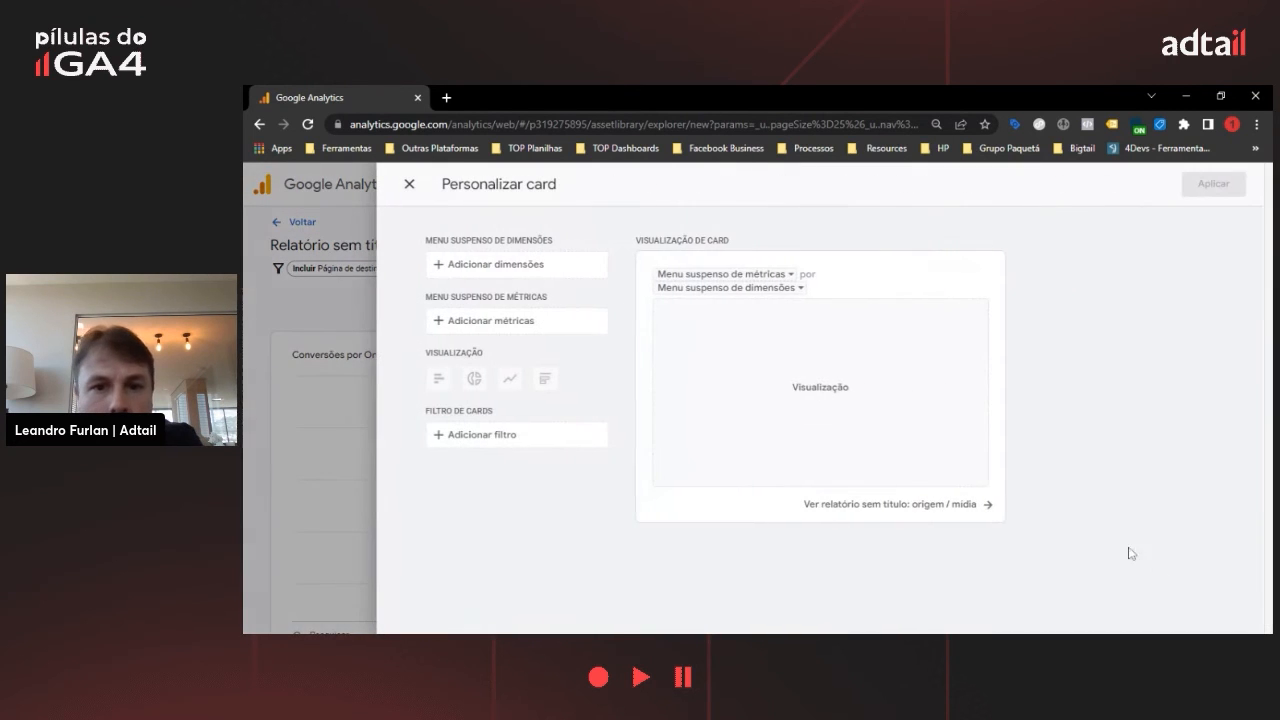
click(525, 265)
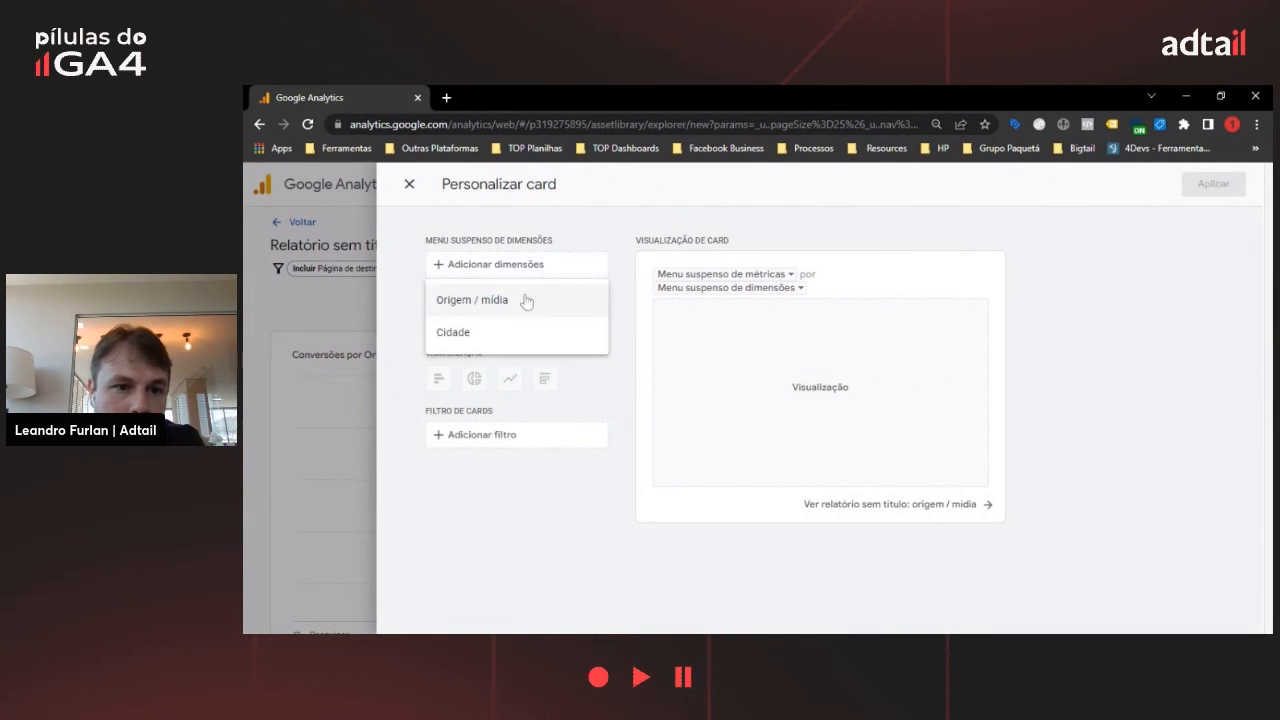
drag(503, 306, 629, 335)
click(517, 356)
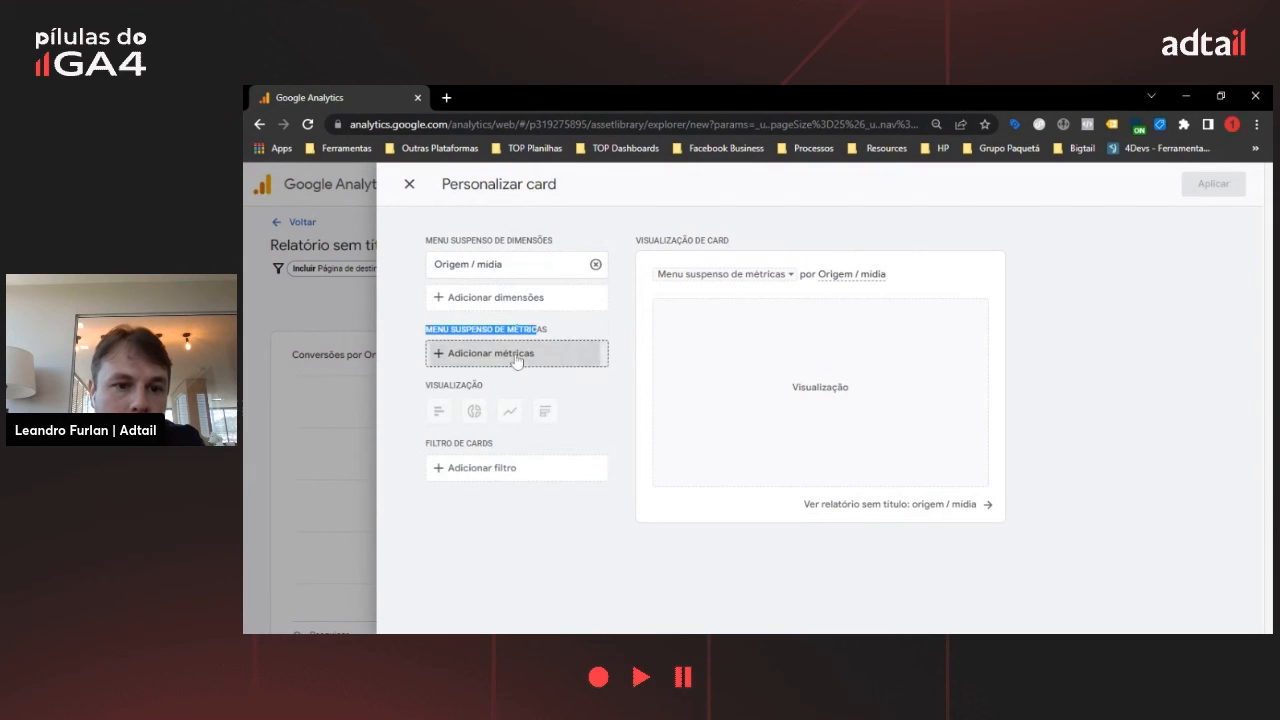
click(472, 420)
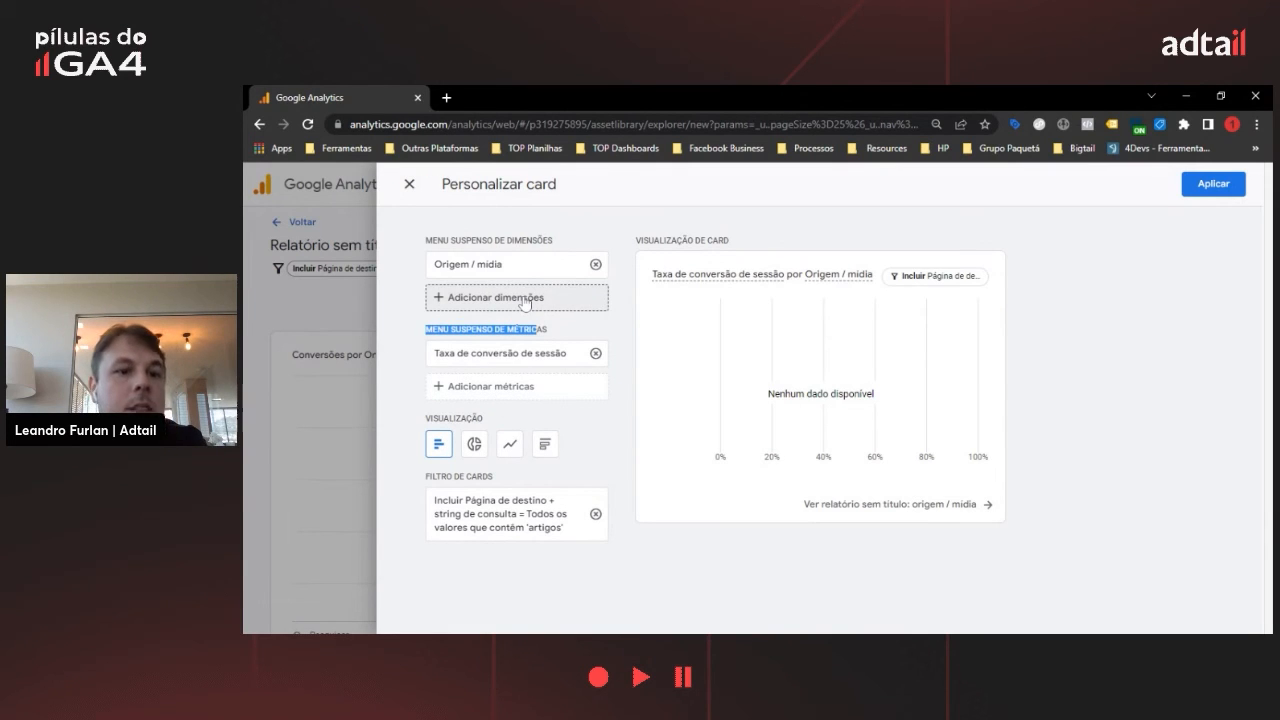
Add Cidade as the card's second dimension, check its dimension selector and apply the card
click(523, 303)
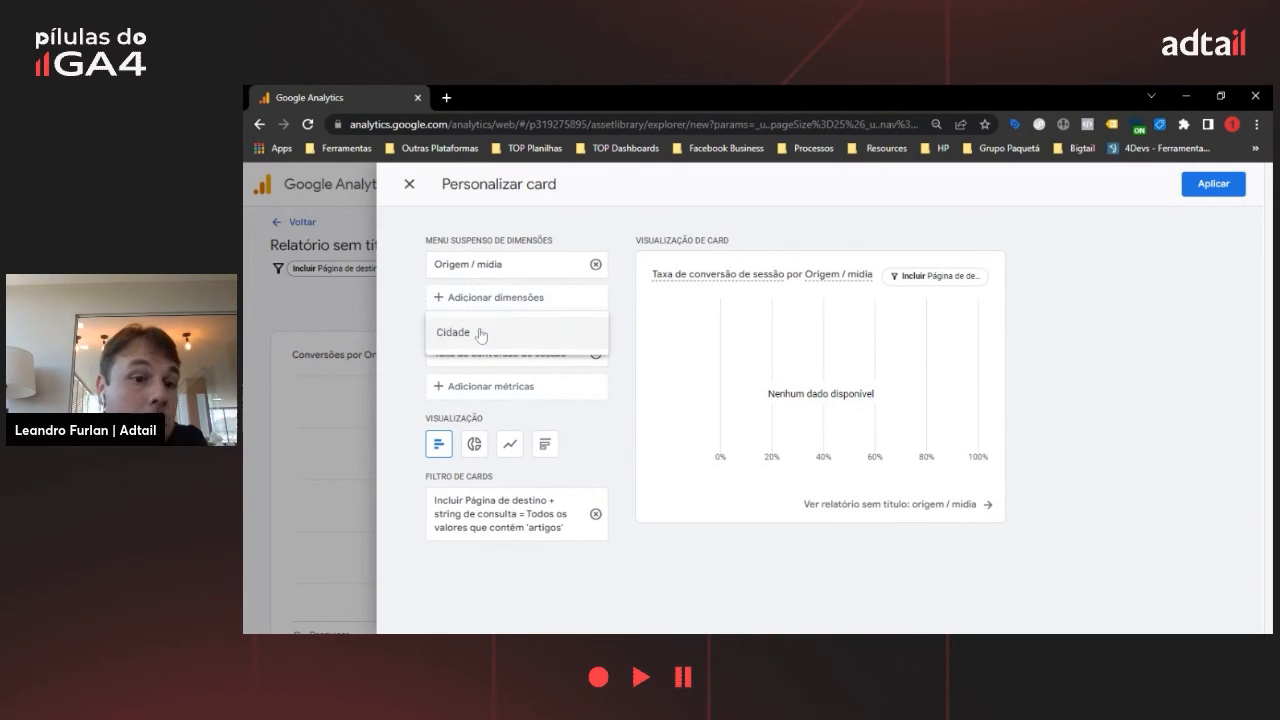
click(478, 335)
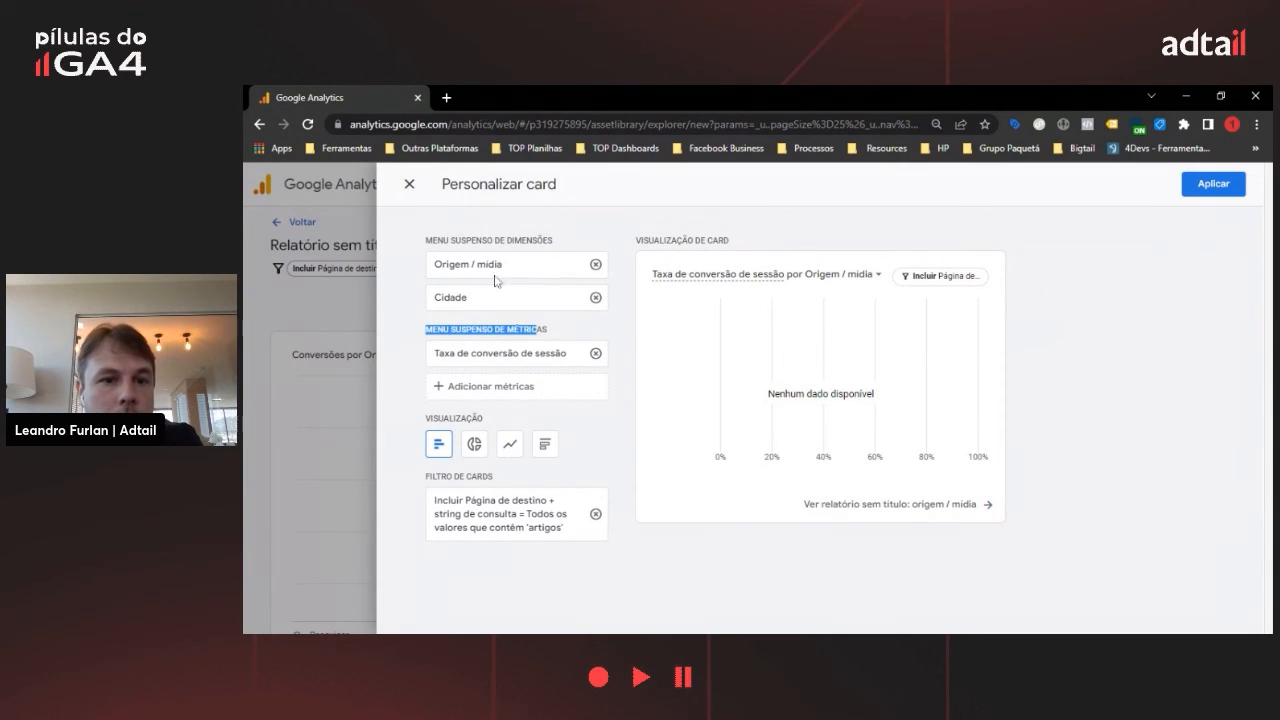
click(879, 276)
click(1085, 272)
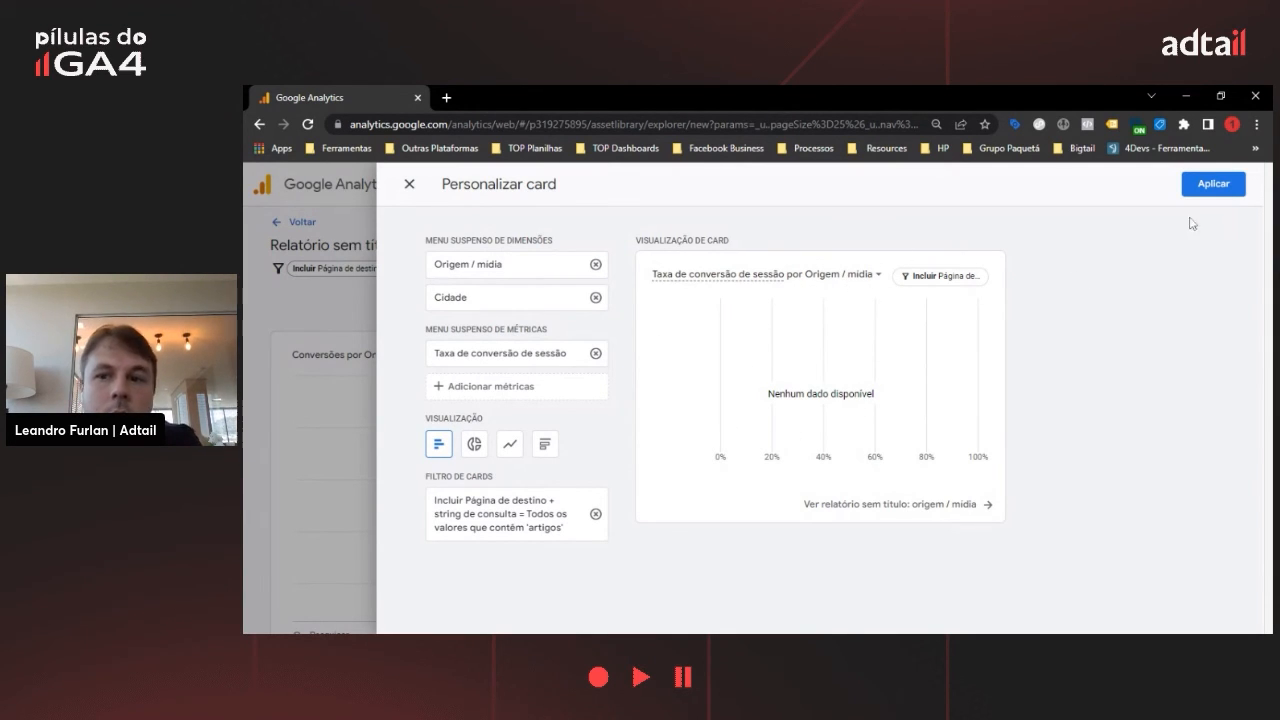
click(1227, 193)
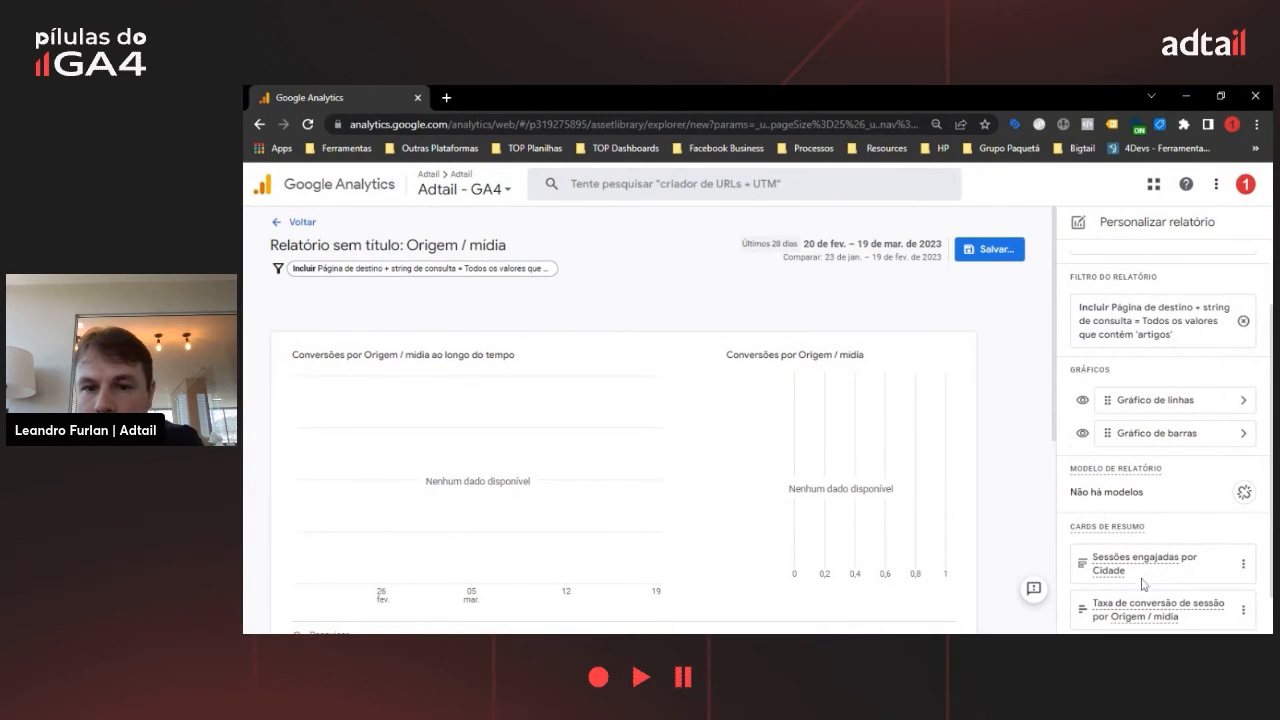
scroll(1037, 408, down, 4)
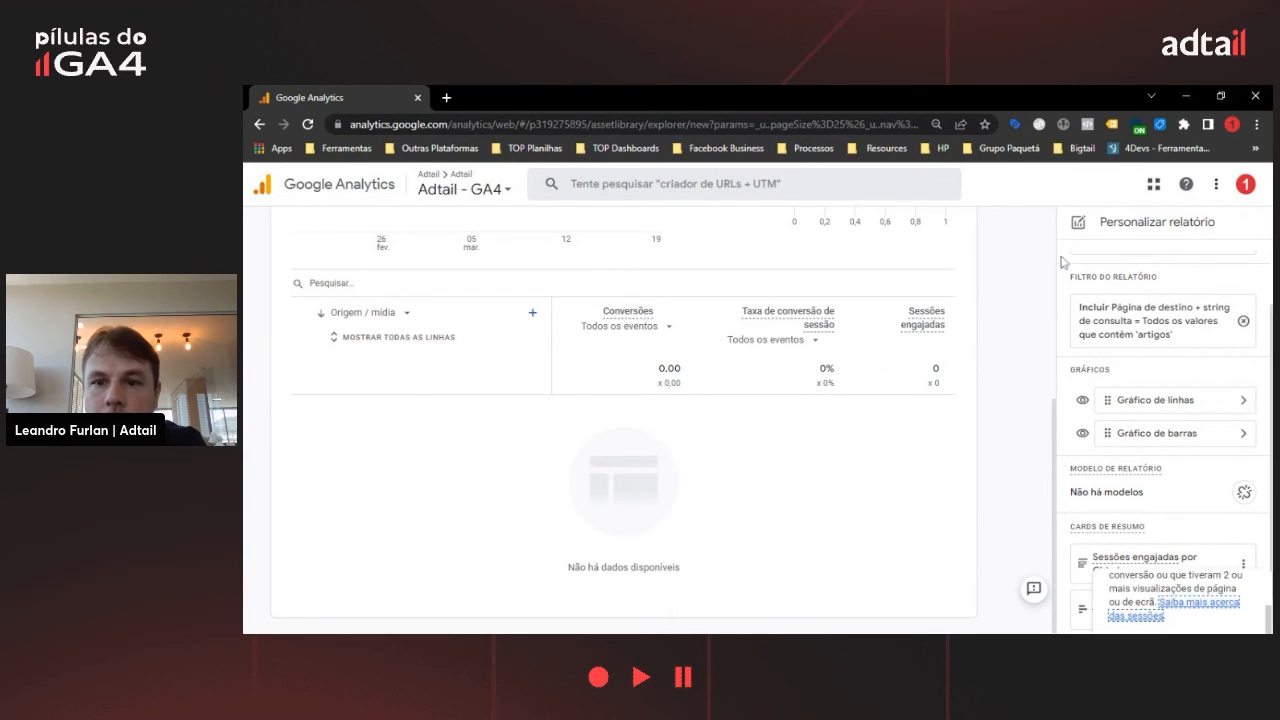
scroll(1063, 263, up, 2)
scroll(1016, 276, up, 4)
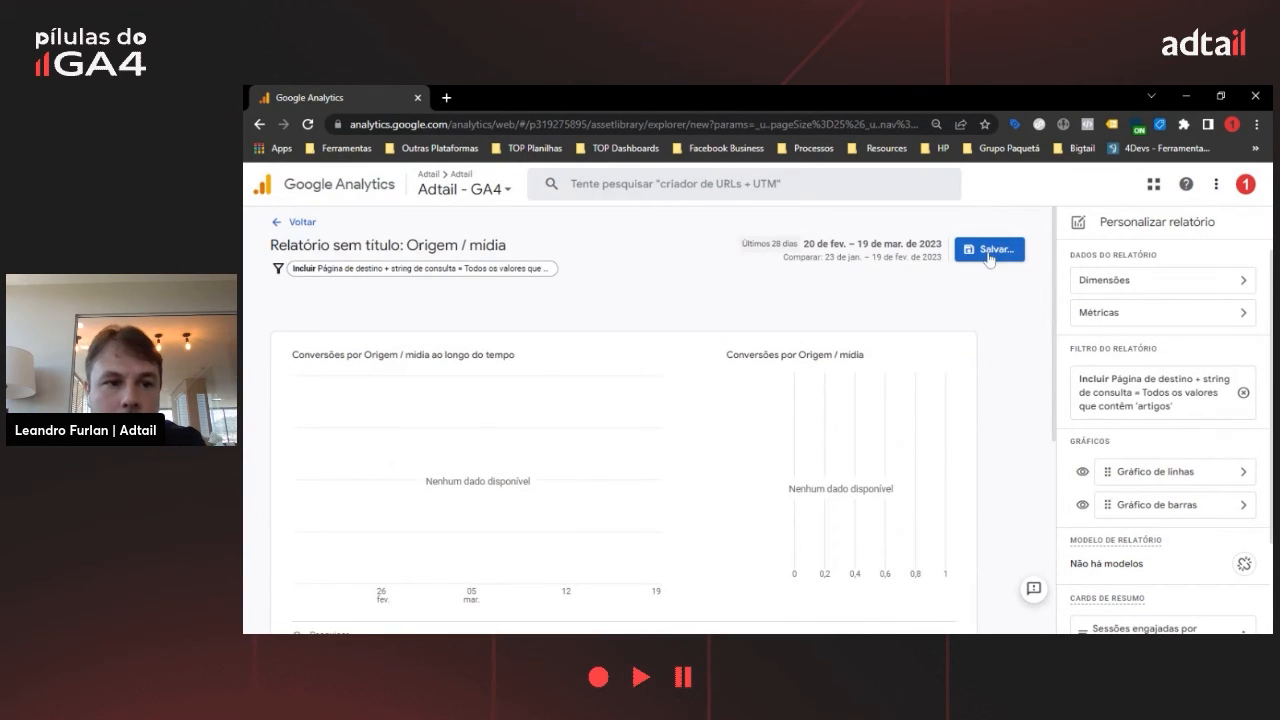
Save the report as new with the name and description Teste Relatorio Detalhado, and return to the Biblioteca
click(988, 257)
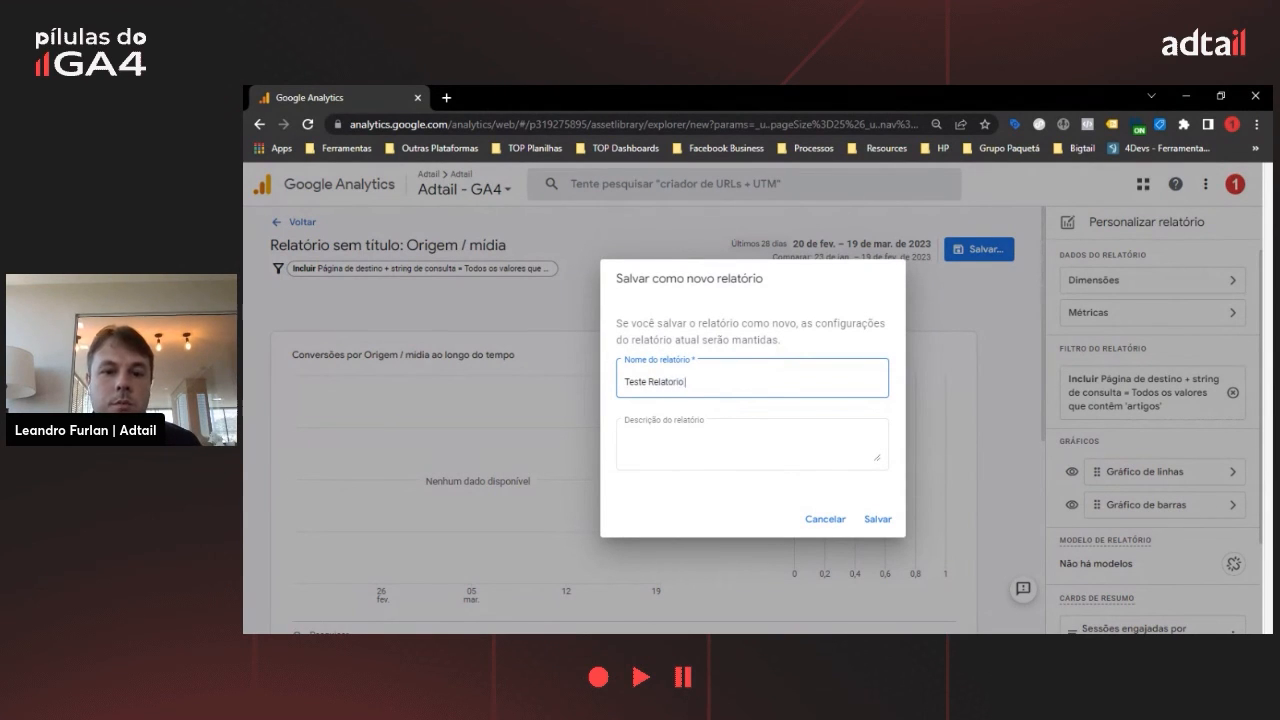
click(880, 516)
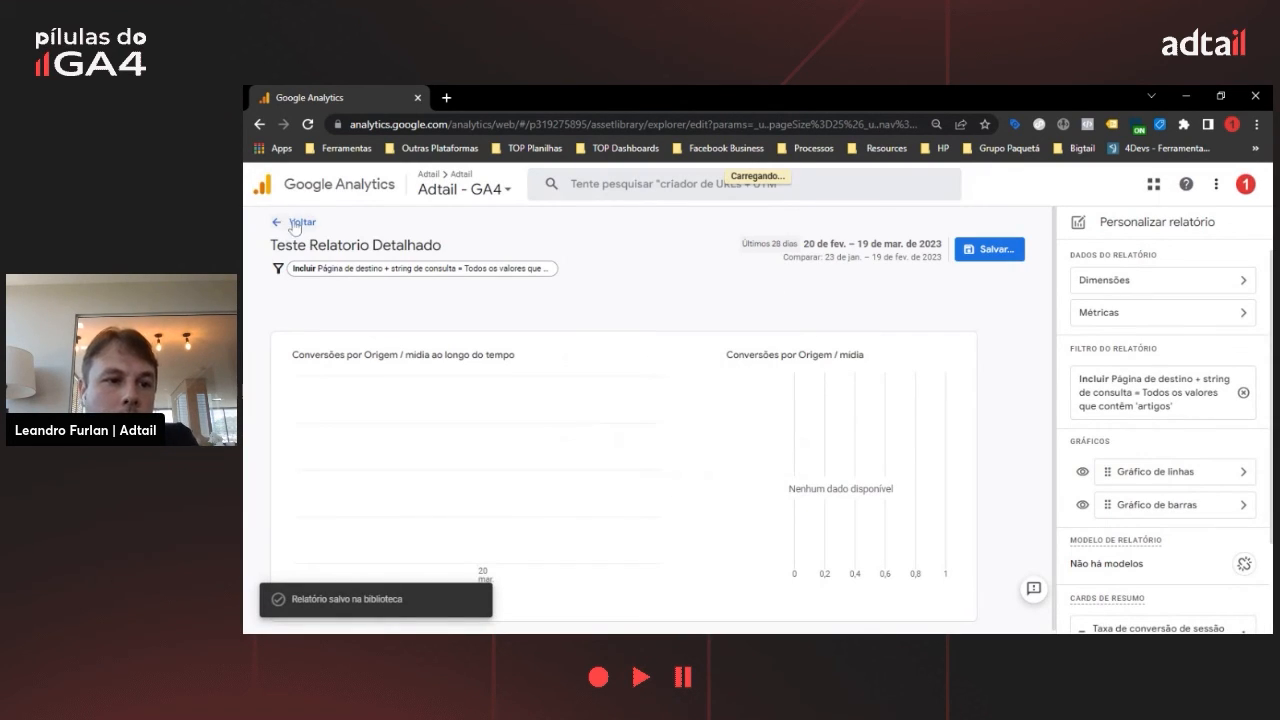
click(296, 224)
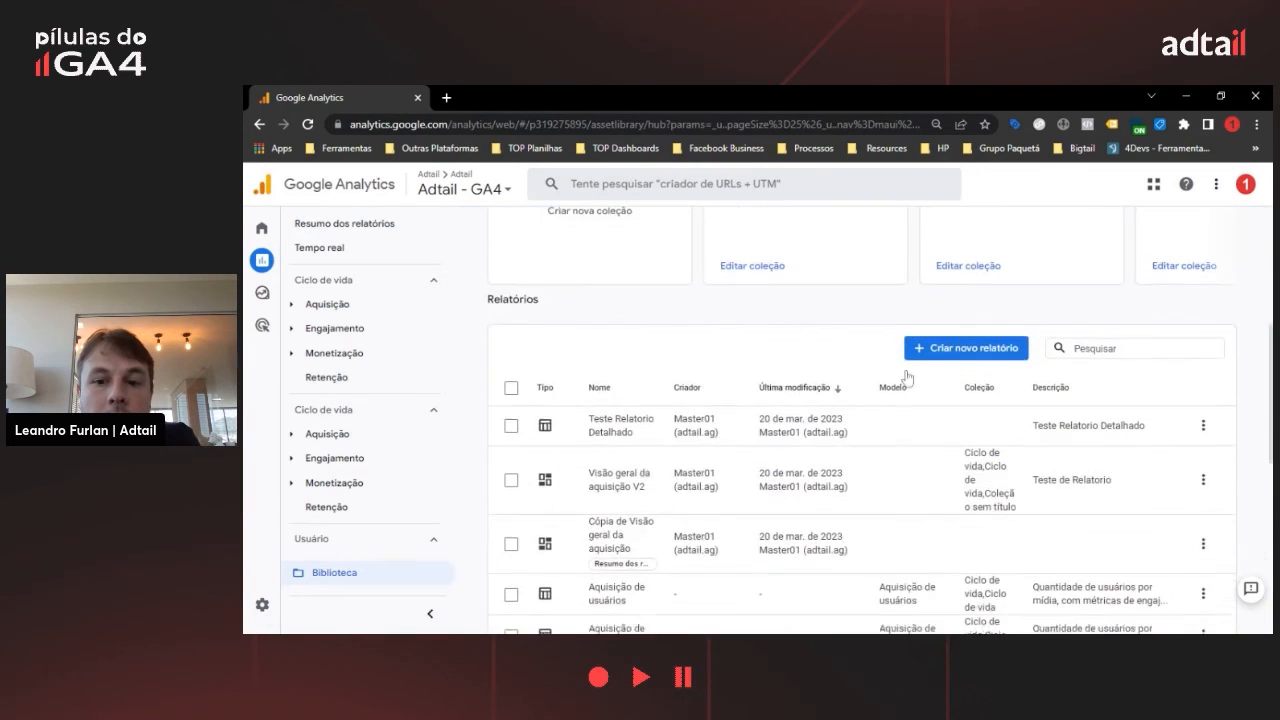
Edit Coleção sem título and add the Teste Relatorio Detalhado detail report to its Teste Relatorio topic
click(1238, 396)
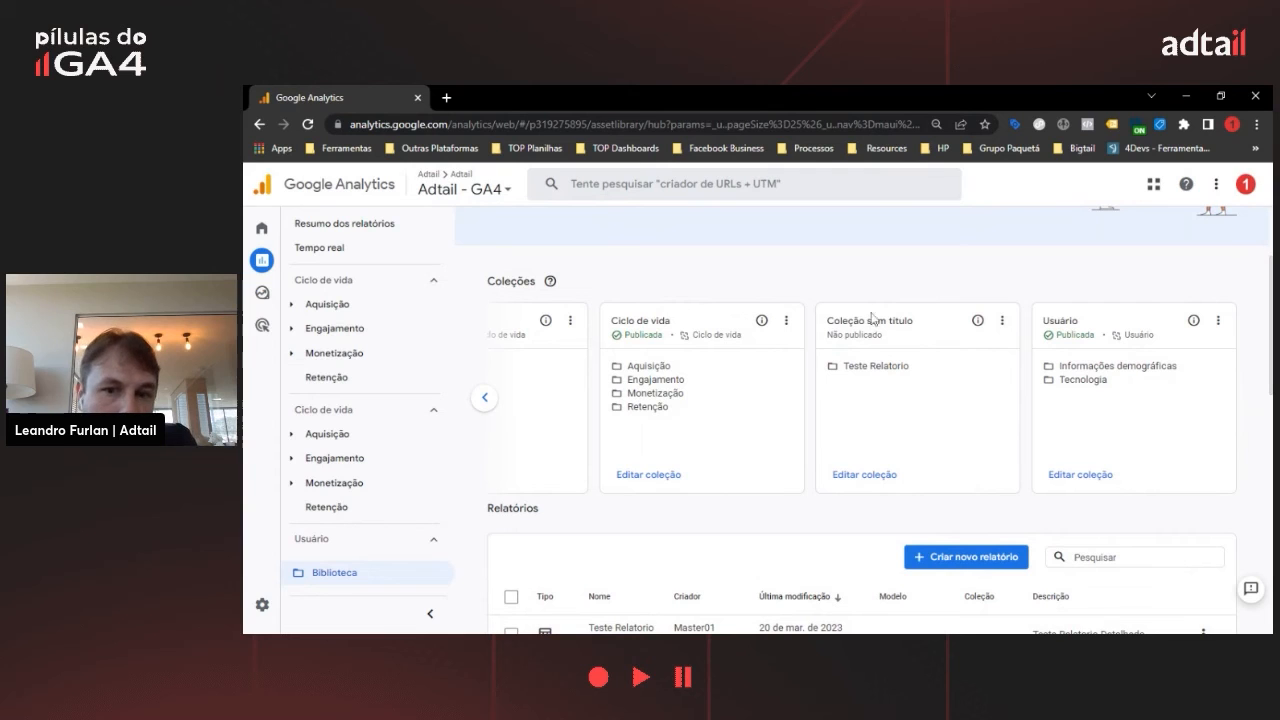
click(871, 475)
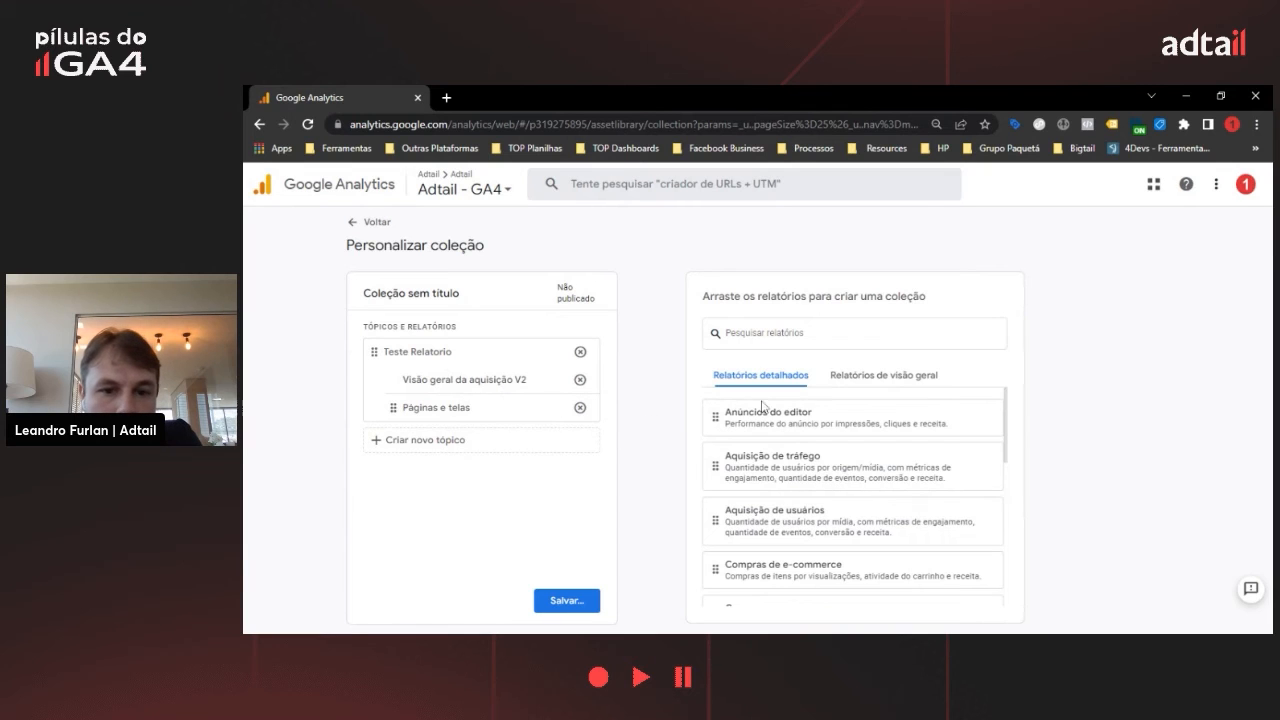
scroll(958, 410, down, 5)
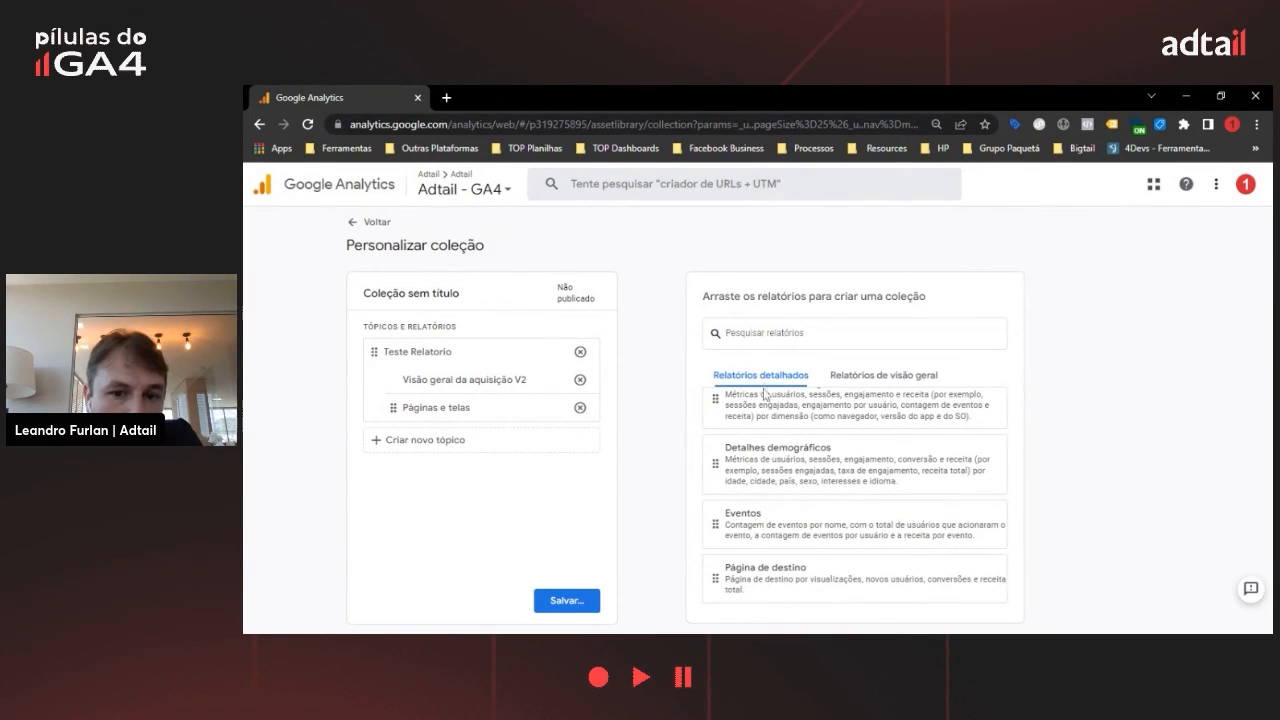
scroll(772, 566, up, 3)
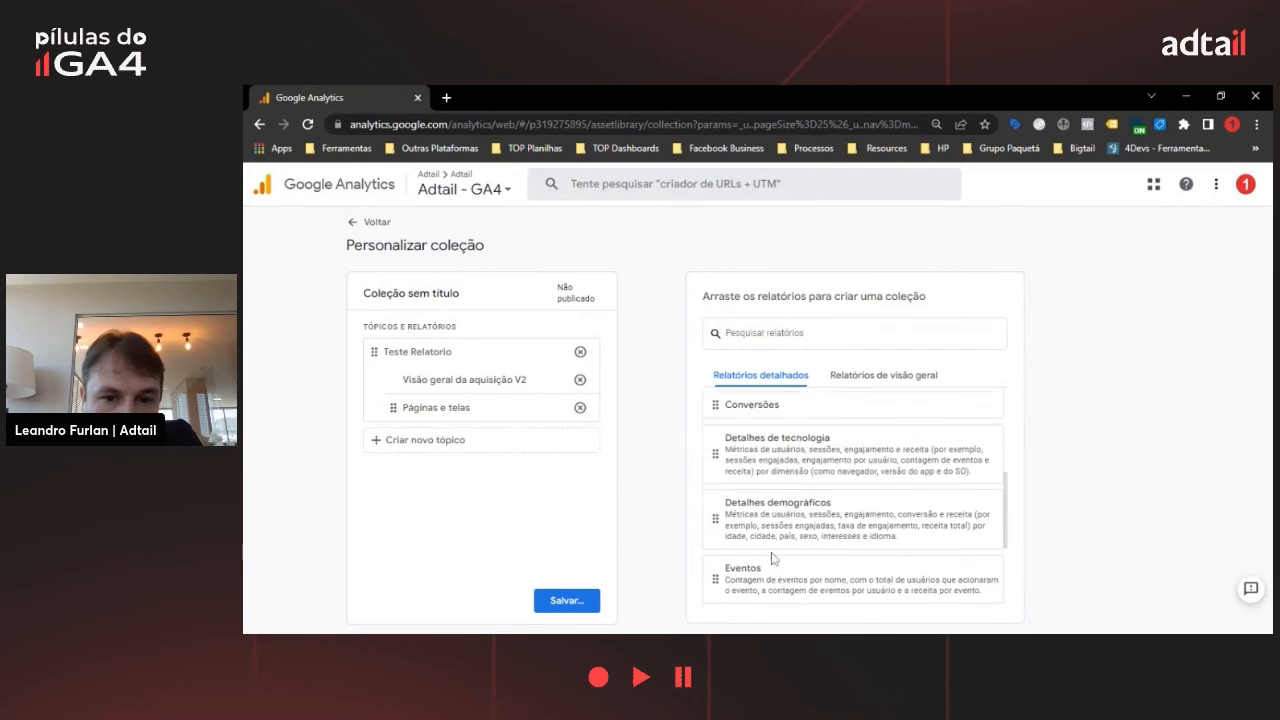
scroll(779, 549, up, 3)
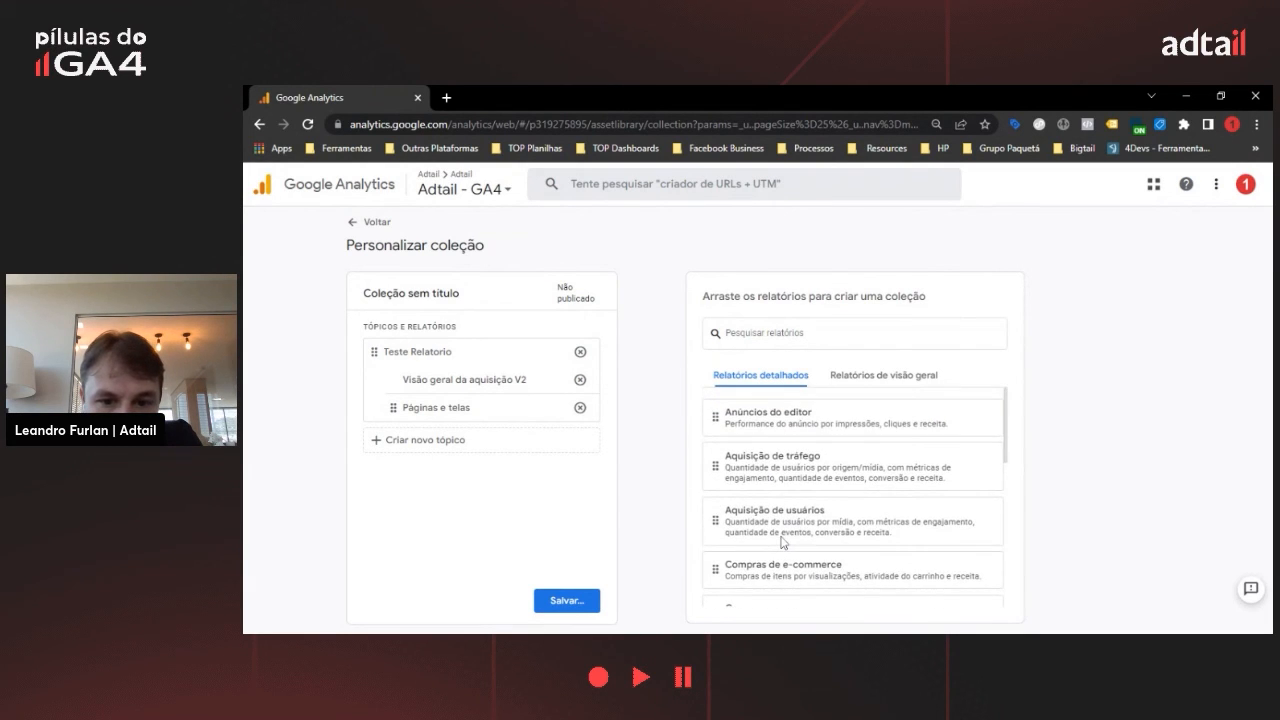
scroll(760, 570, down, 6)
drag(780, 583, 450, 428)
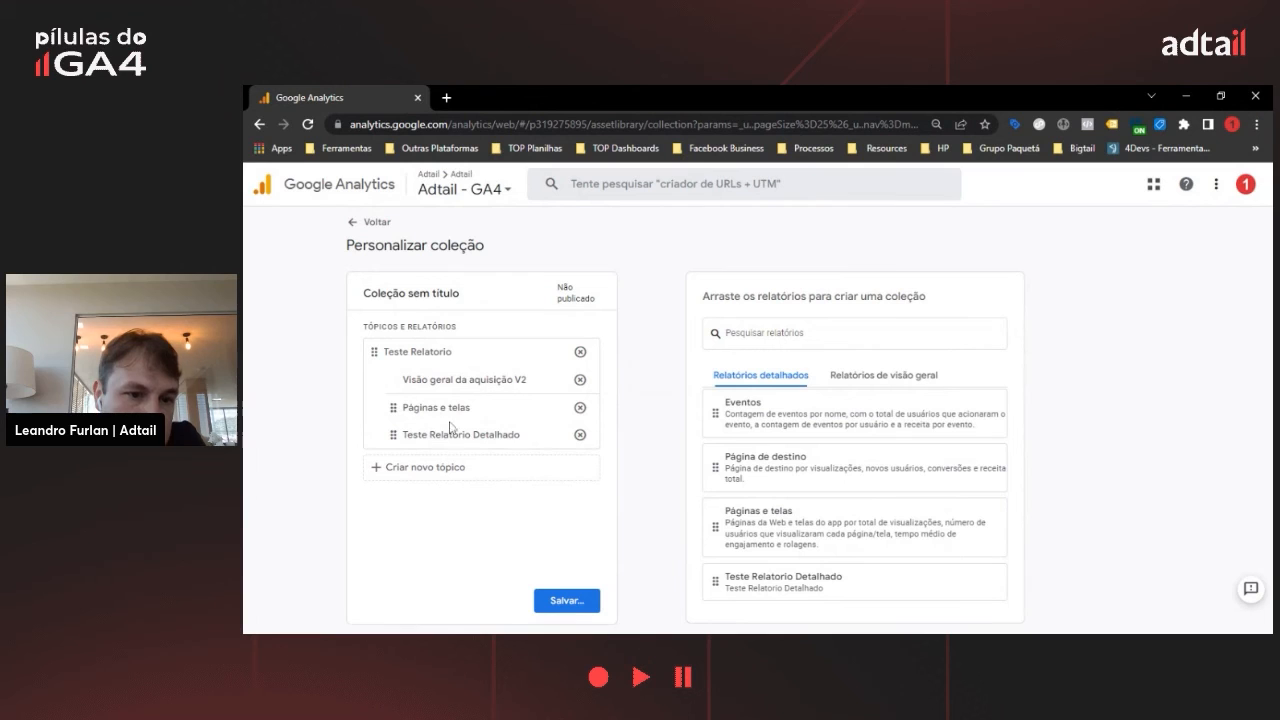
Save the changes to the current collection and return to the Biblioteca, waiting for the page to respond
click(566, 601)
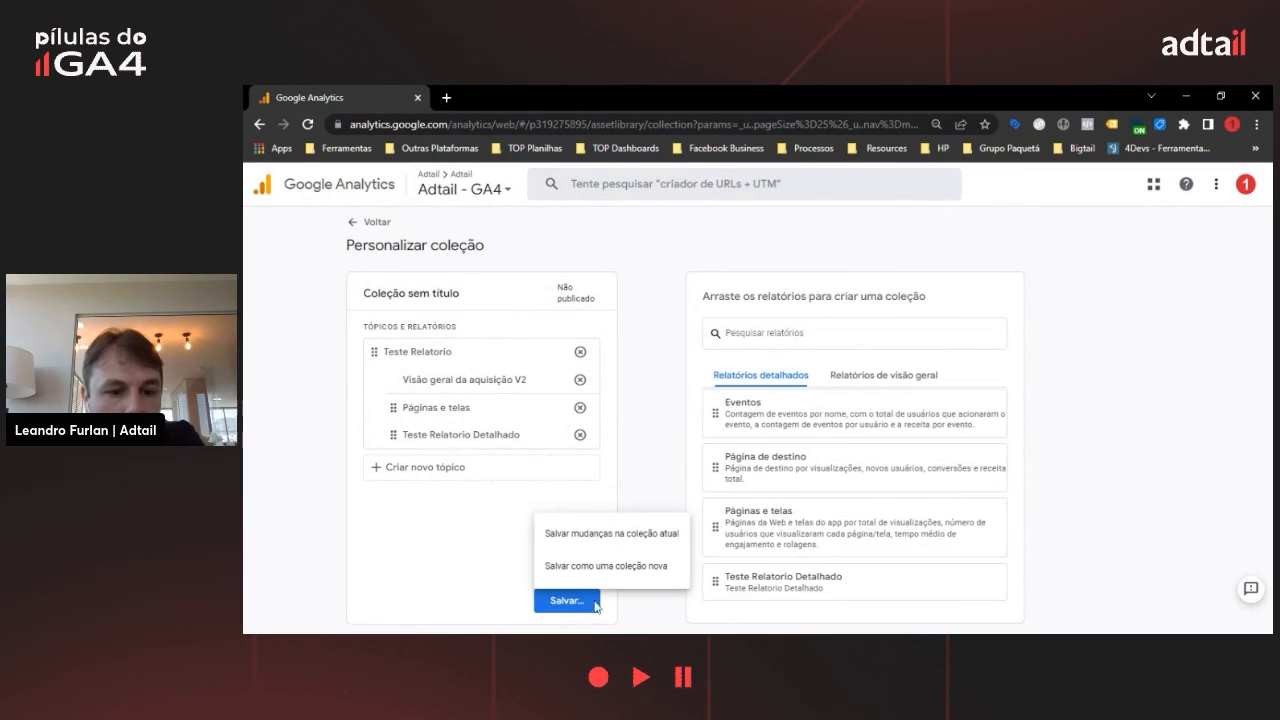
click(618, 536)
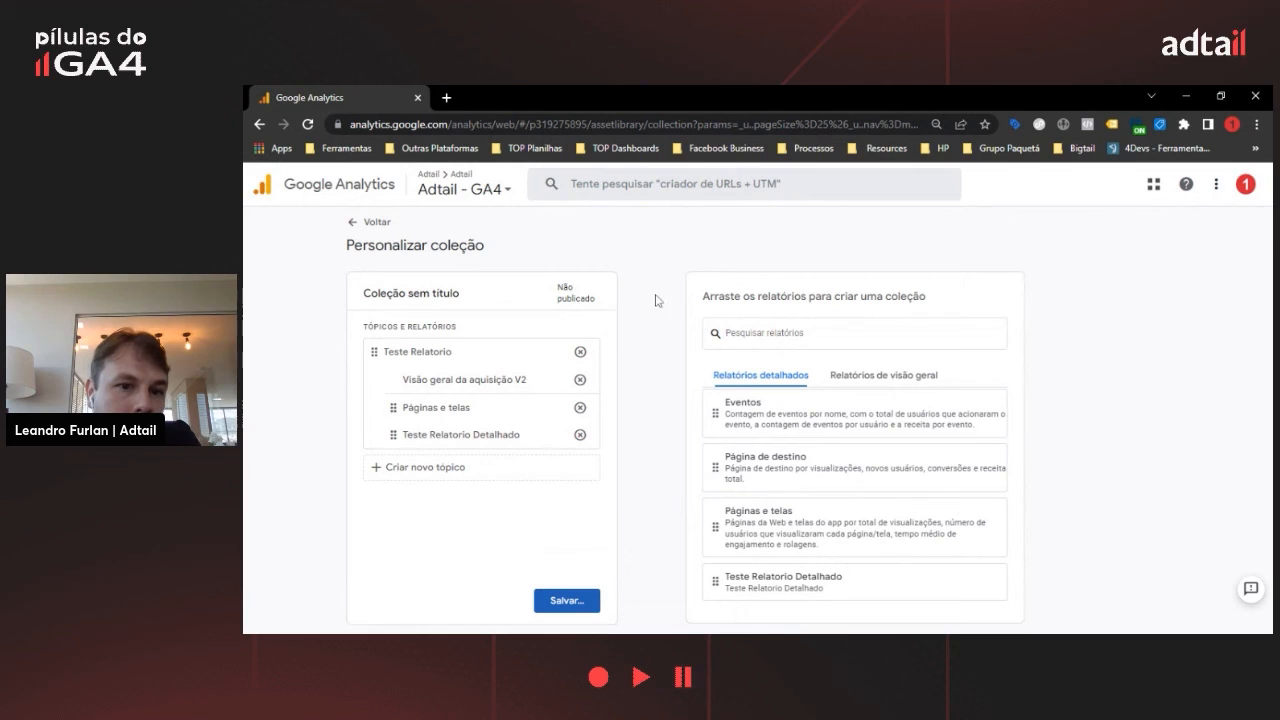
click(362, 221)
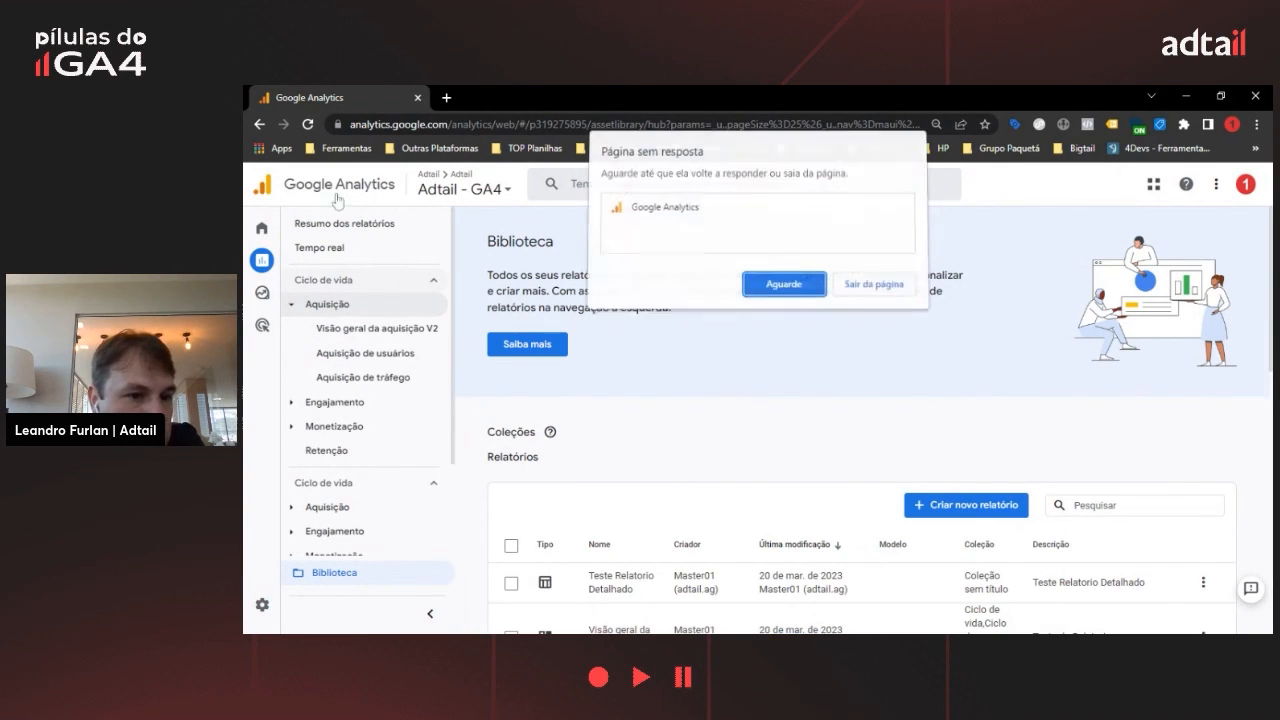
click(806, 290)
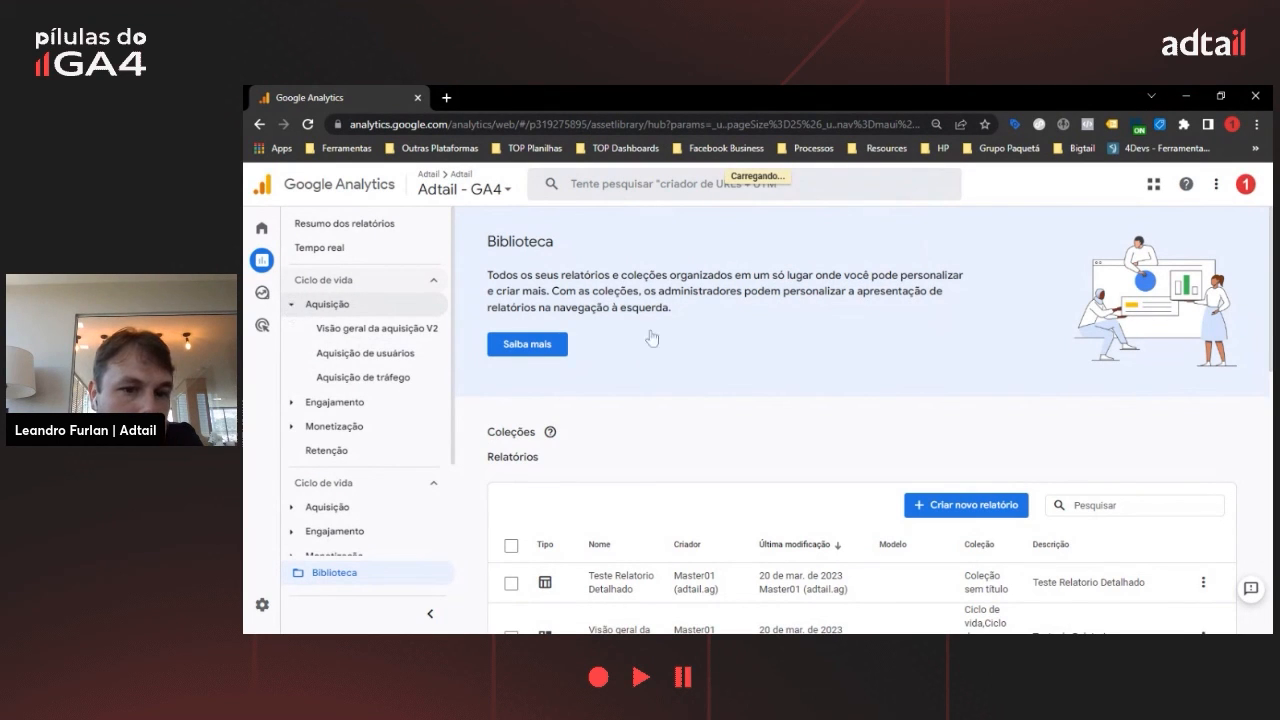
Delete the second, duplicate Ciclo de vida collection from the Biblioteca
scroll(1130, 440, down, 1)
scroll(1124, 432, down, 3)
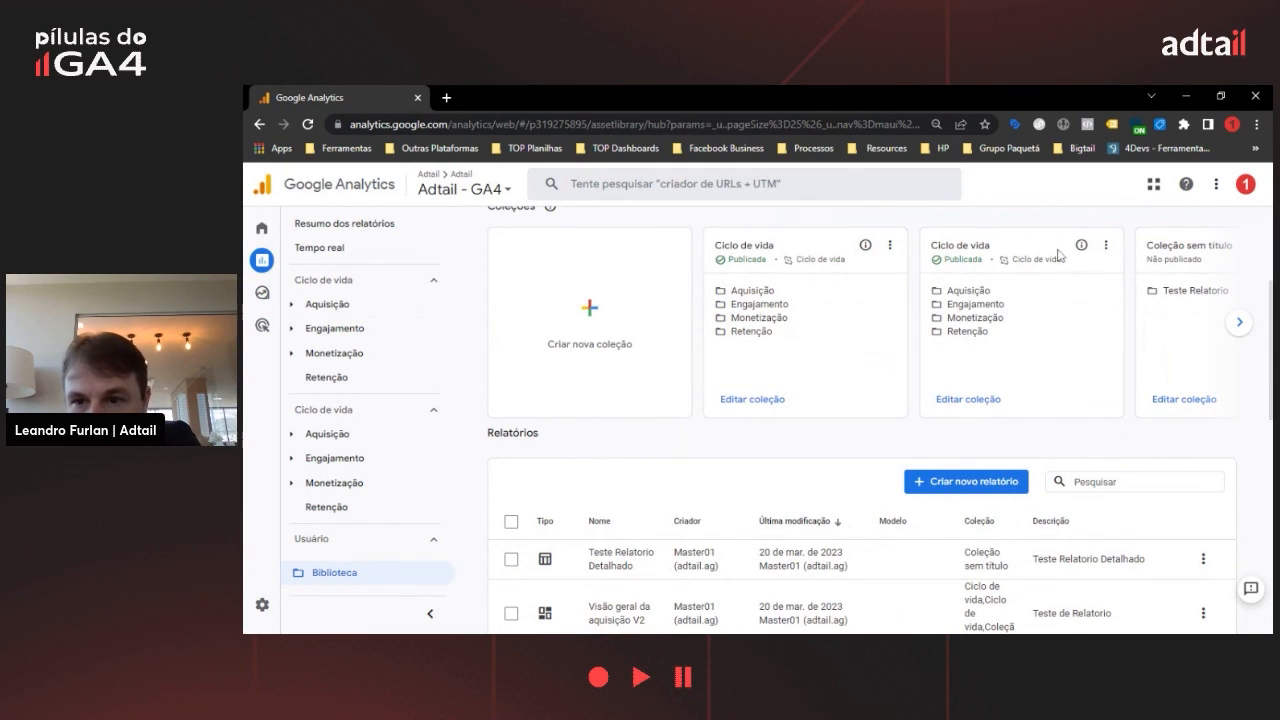
click(1106, 247)
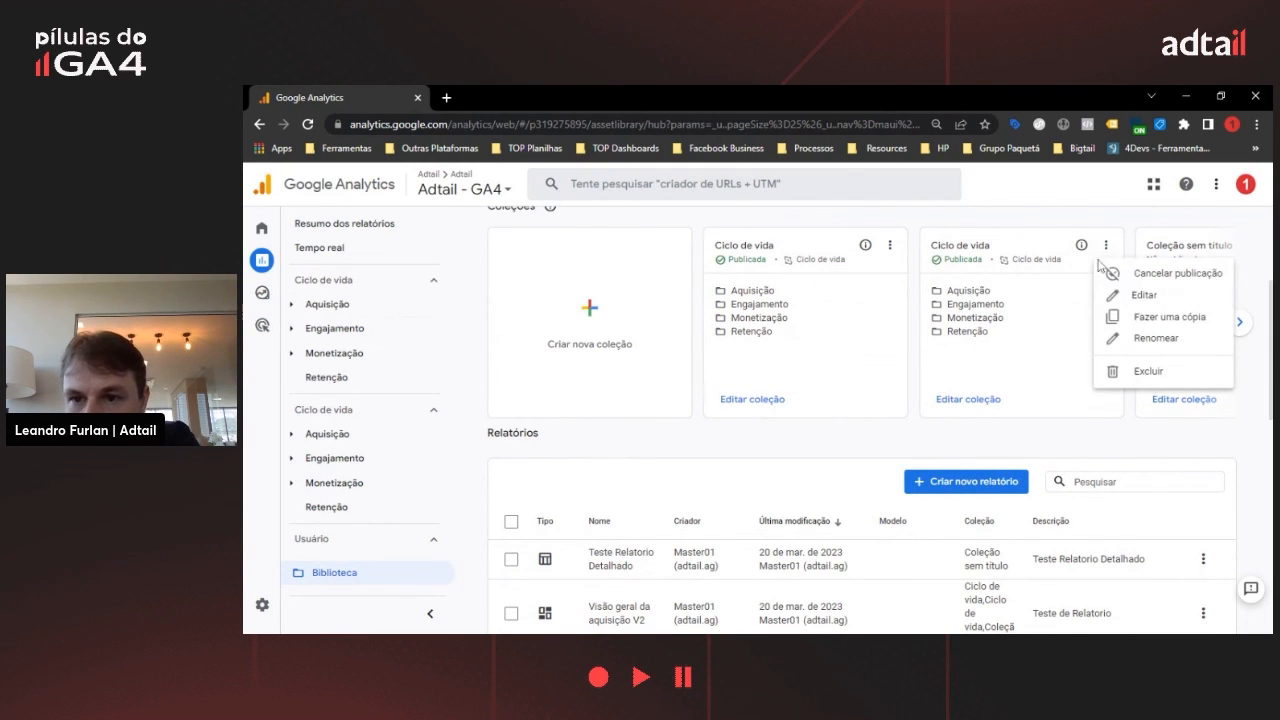
click(1149, 377)
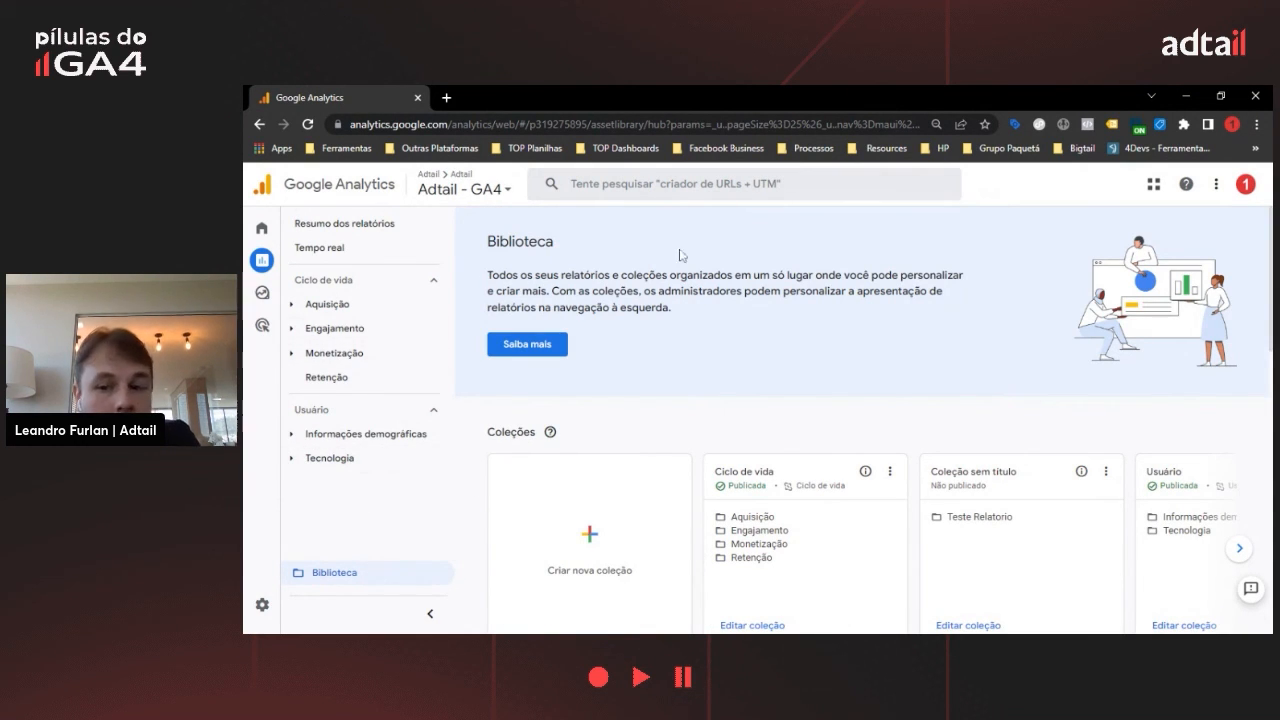
Publish the Coleção sem título collection so it appears in the report navigation
click(1106, 471)
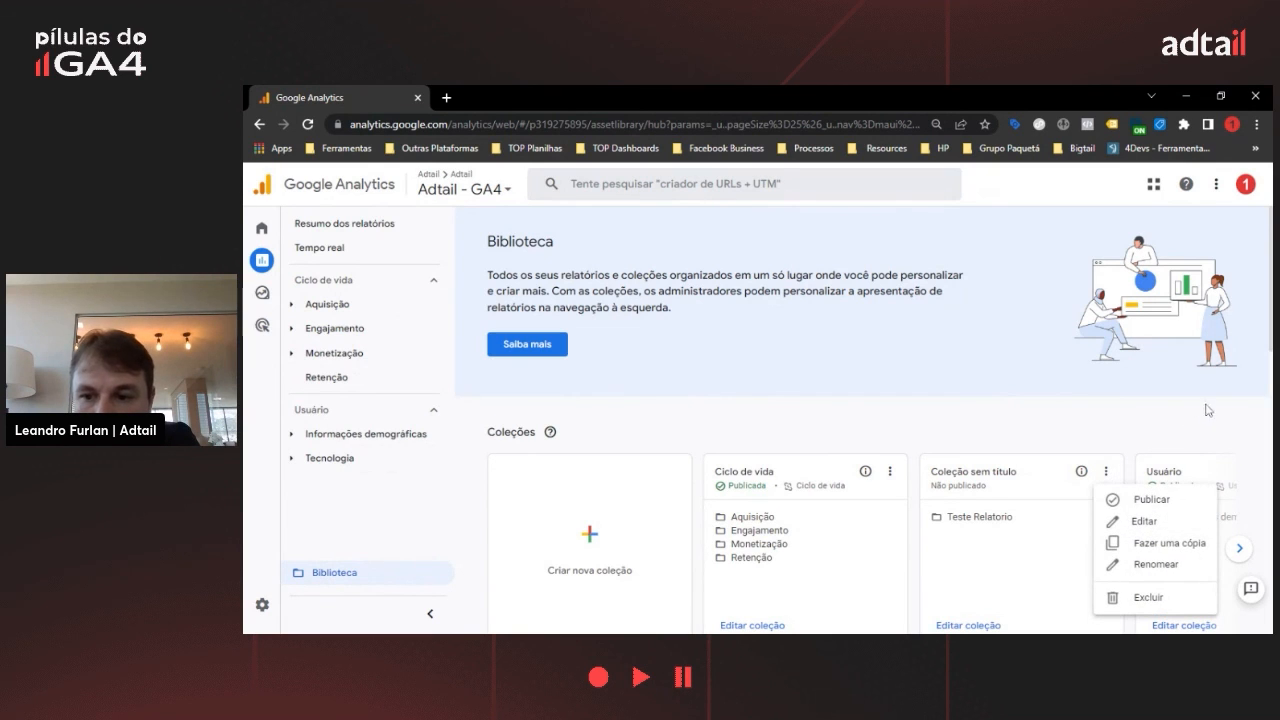
click(1112, 499)
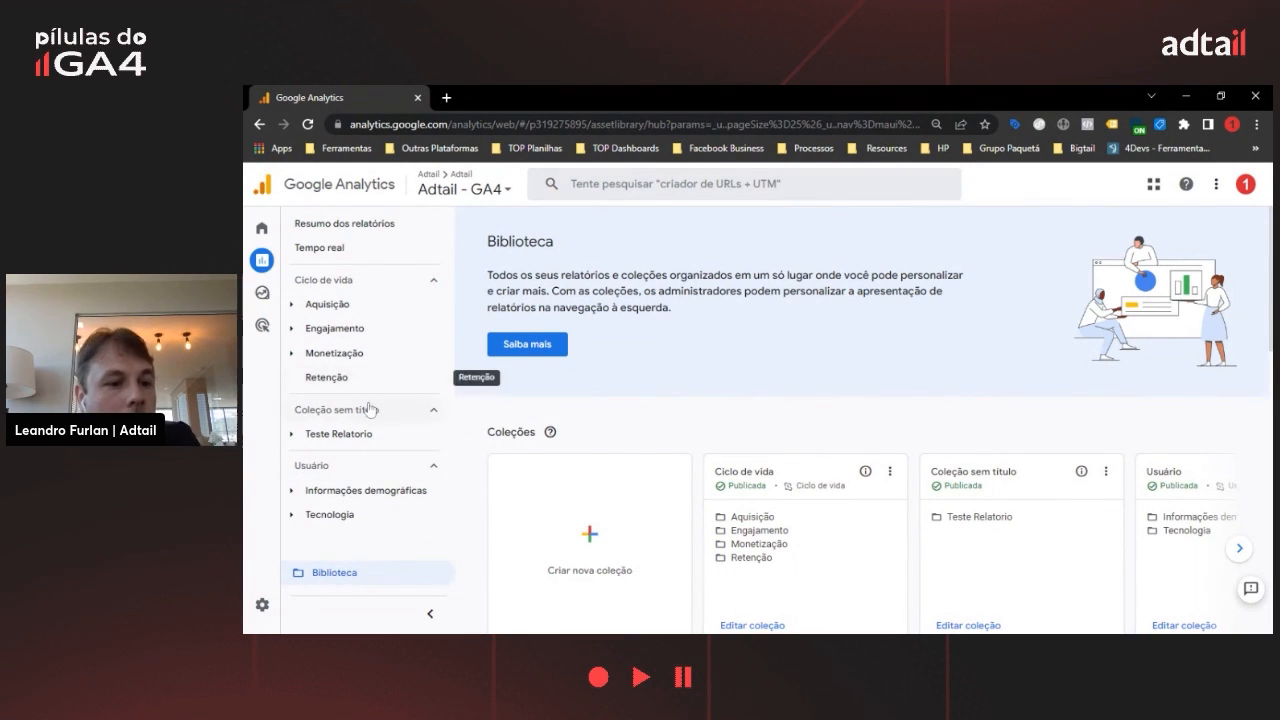
Open Teste Relatorio Detalhado under the Teste Relatorio topic and review its charts and Origem / mídia table
click(296, 436)
scroll(416, 393, down, 1)
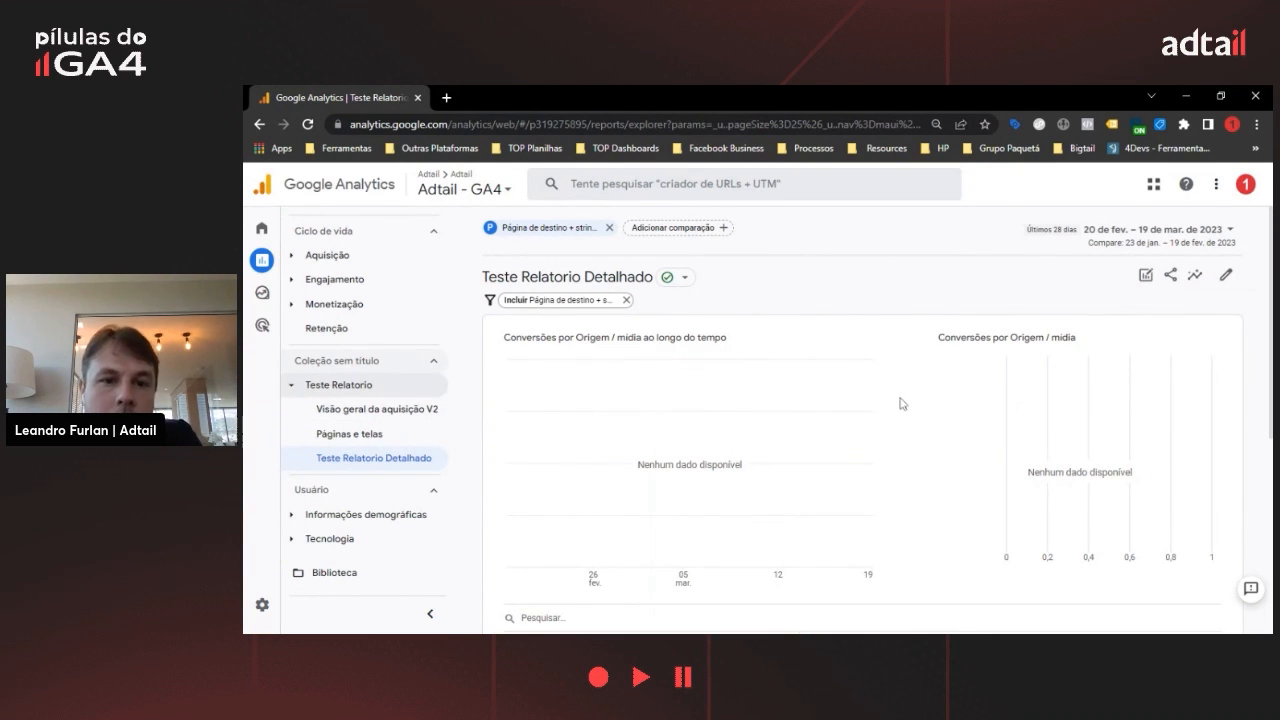
scroll(833, 472, down, 2)
scroll(840, 465, down, 2)
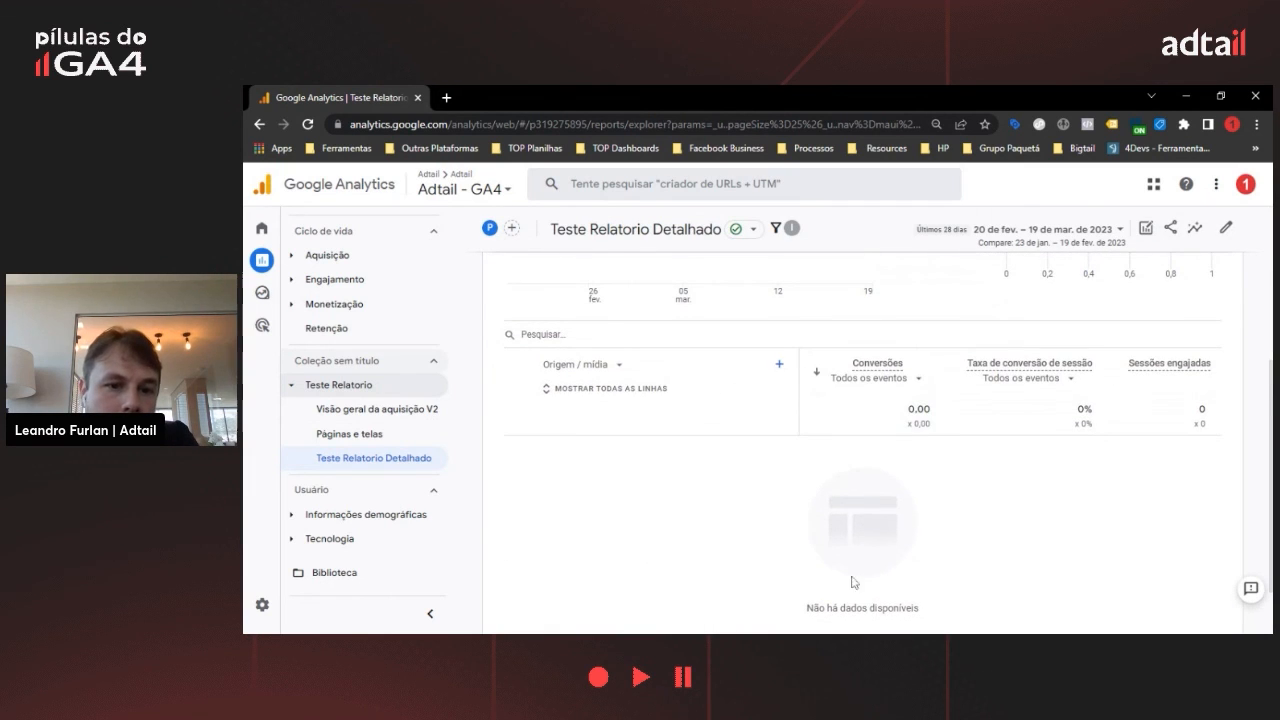
scroll(985, 495, down, 1)
scroll(1000, 470, up, 5)
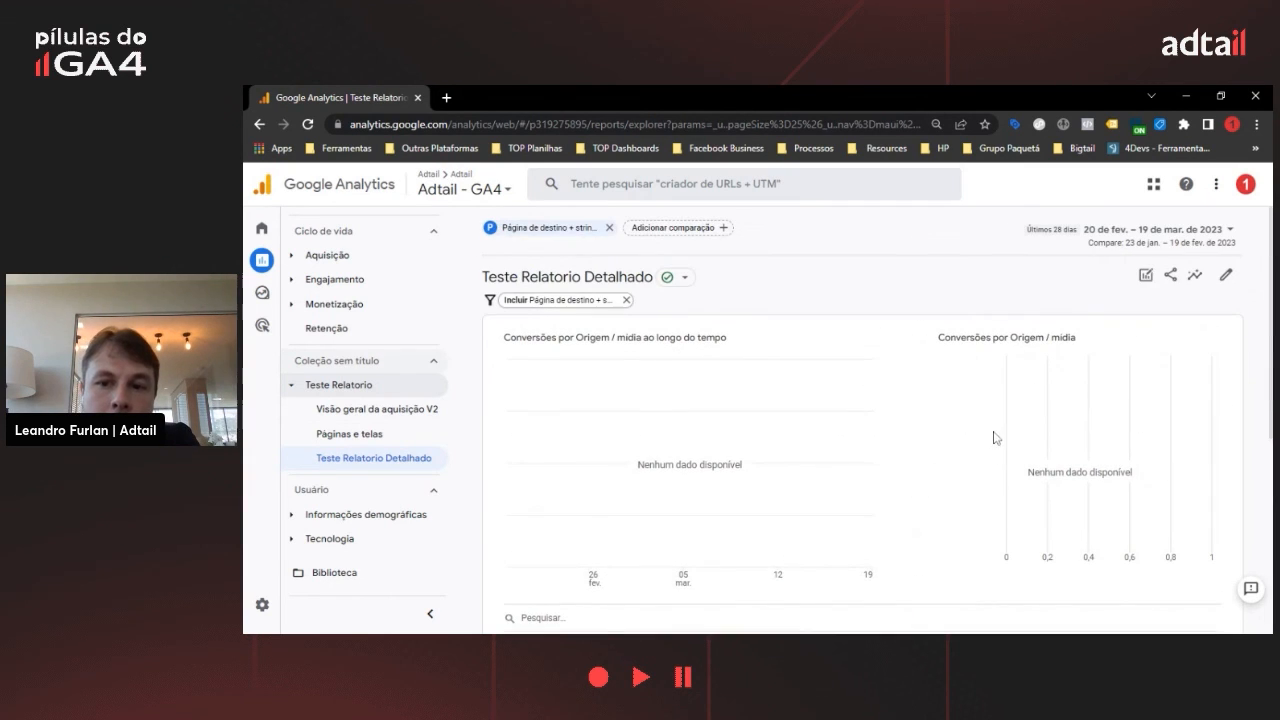
scroll(888, 376, down, 3)
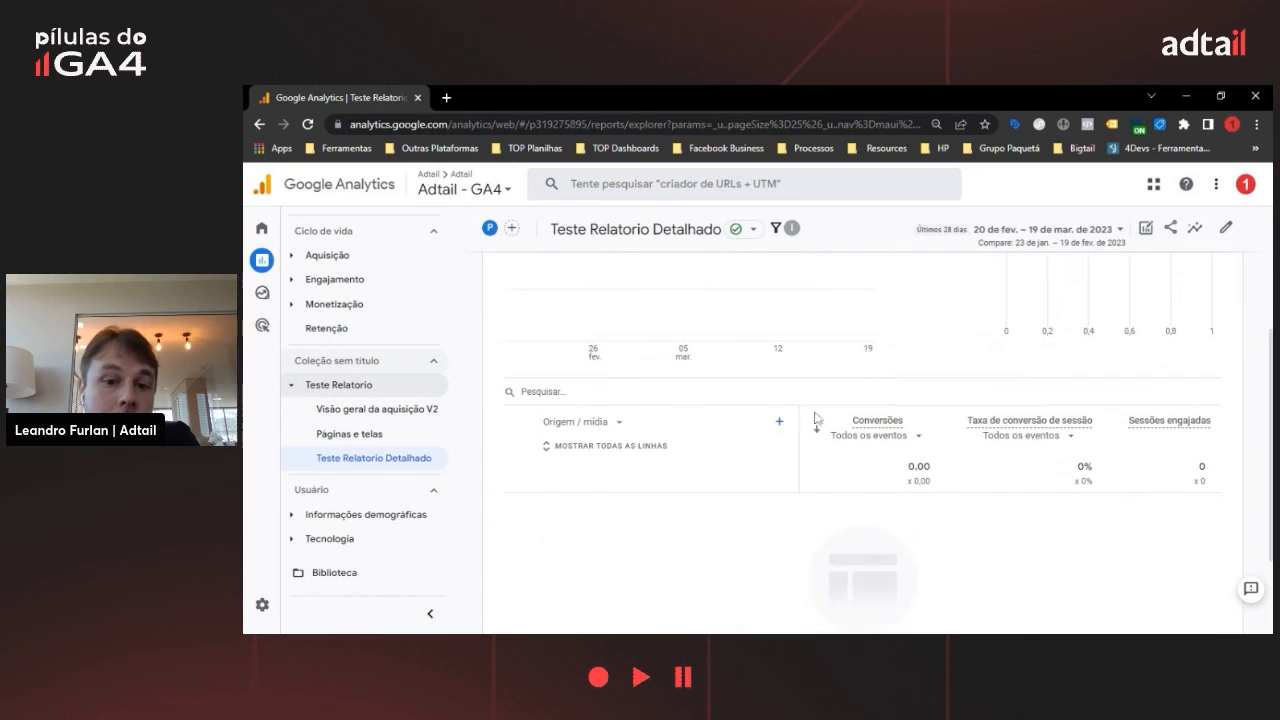